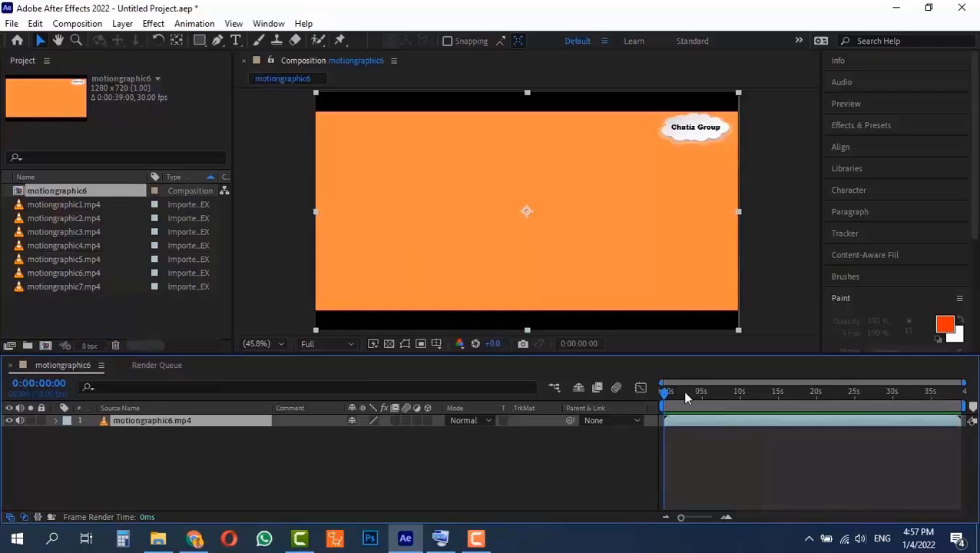
Set the timeline work area of the motiongraphic6 composition to run from 0:00:09:19 to about 20 seconds
drag(677, 392, 738, 400)
key(b)
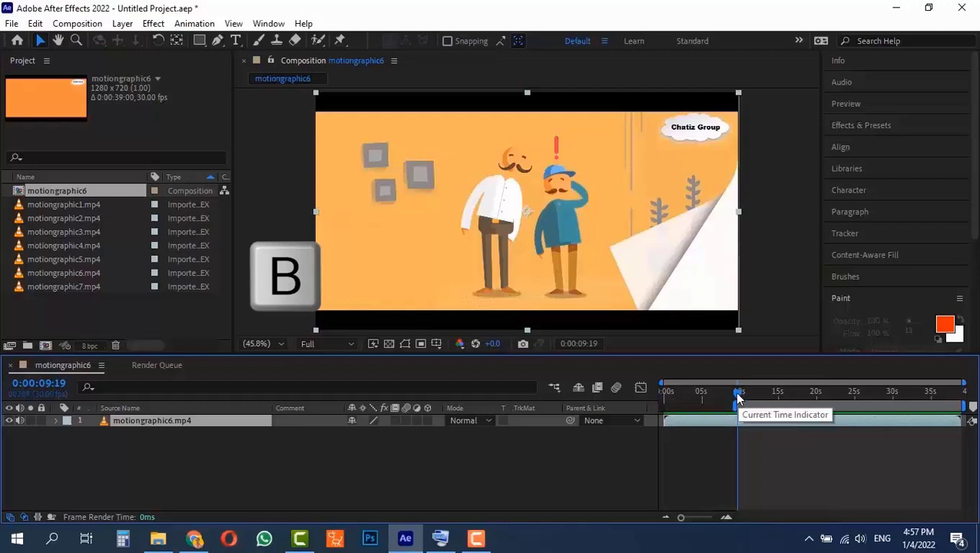
key(n)
click(751, 391)
mouse_move(752, 389)
mouse_down()
mouse_move(813, 392)
mouse_move(741, 390)
mouse_move(797, 391)
mouse_move(763, 392)
mouse_up()
key(n)
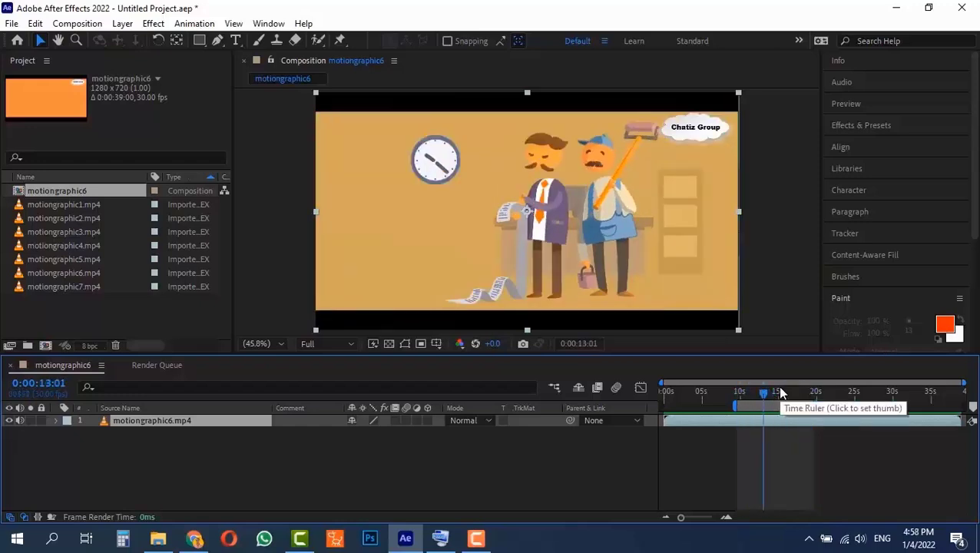
Move the work area start to 0:00:15:06 and reset the work area to the full composition length
click(778, 388)
key(b)
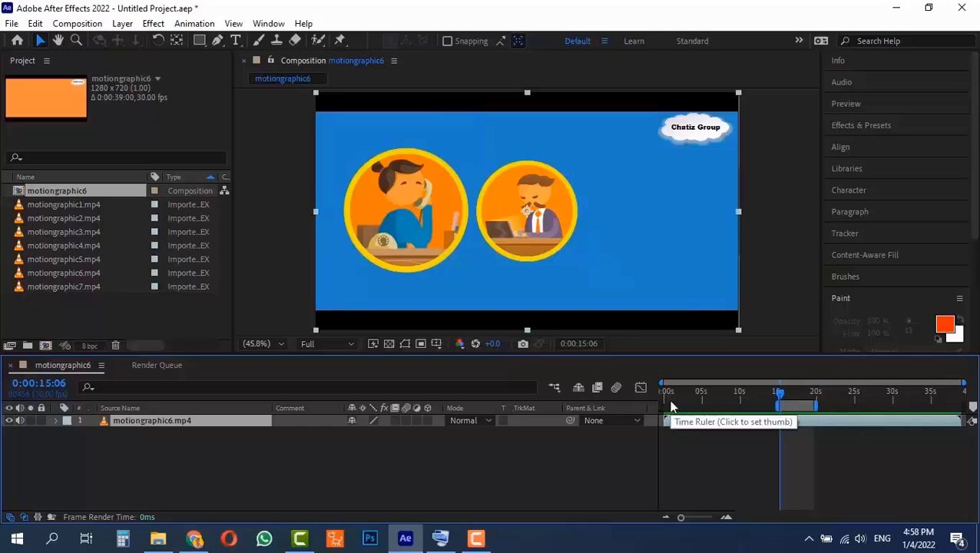
key(ctrl+alt+b)
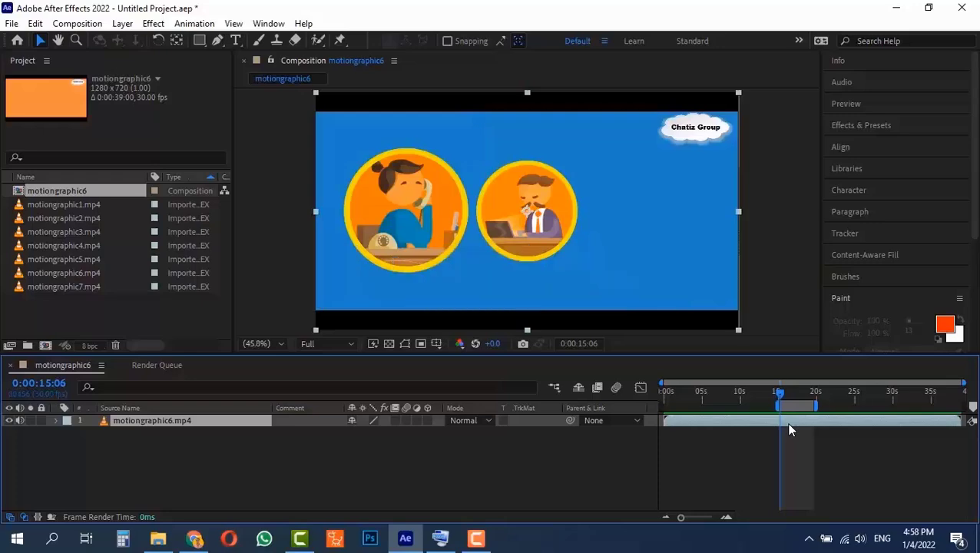
key(ctrl+alt+b)
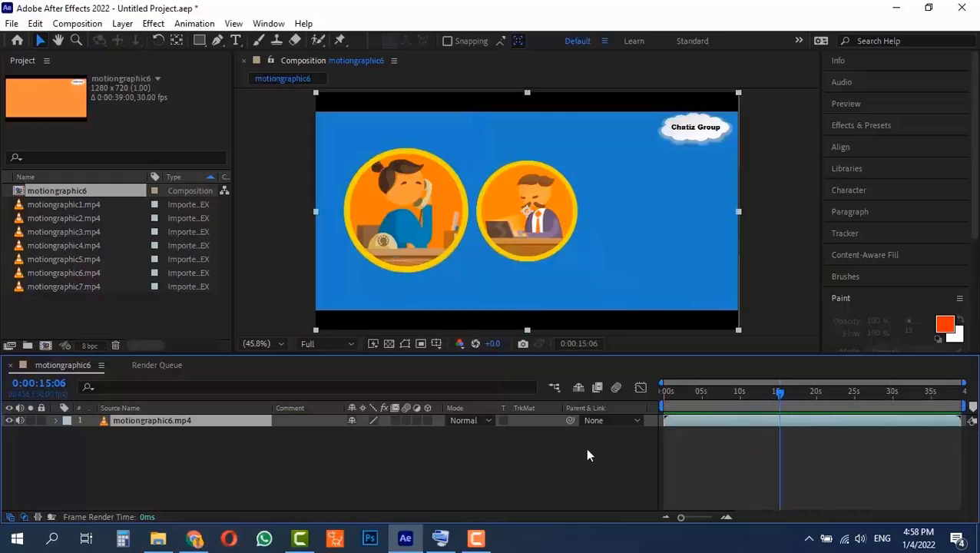
Using the On-Screen Keyboard, set the work area to start at 0:00:10:00 and end at 0:00:14:19
click(740, 391)
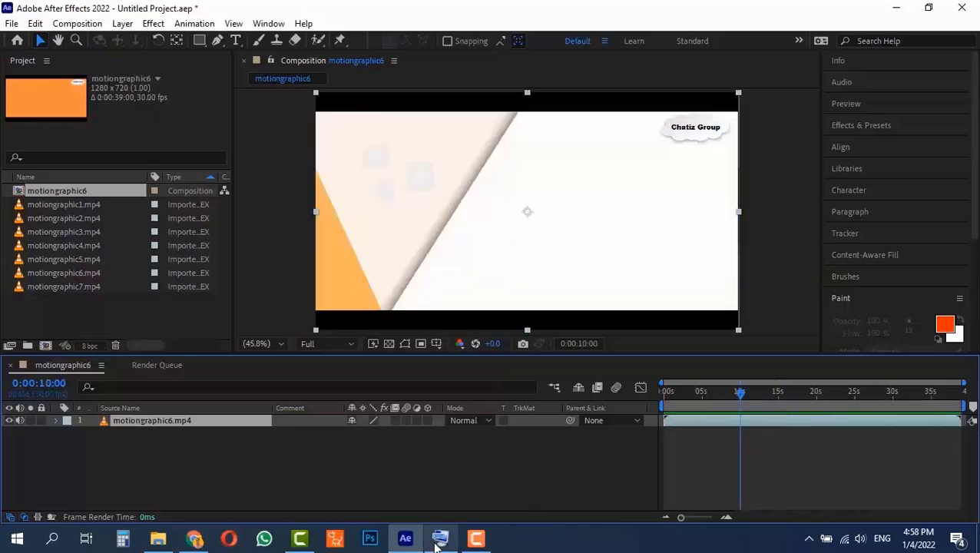
click(440, 538)
click(341, 256)
click(775, 391)
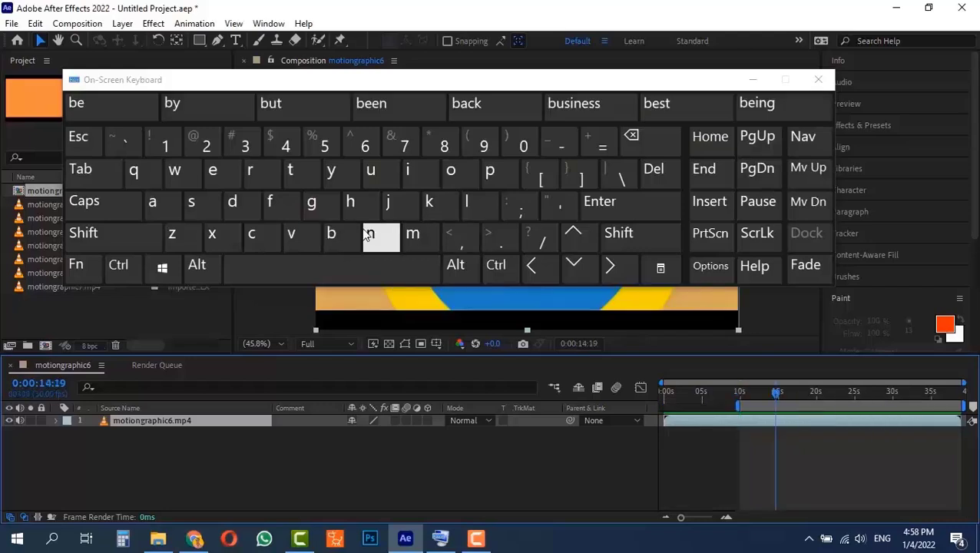
click(371, 243)
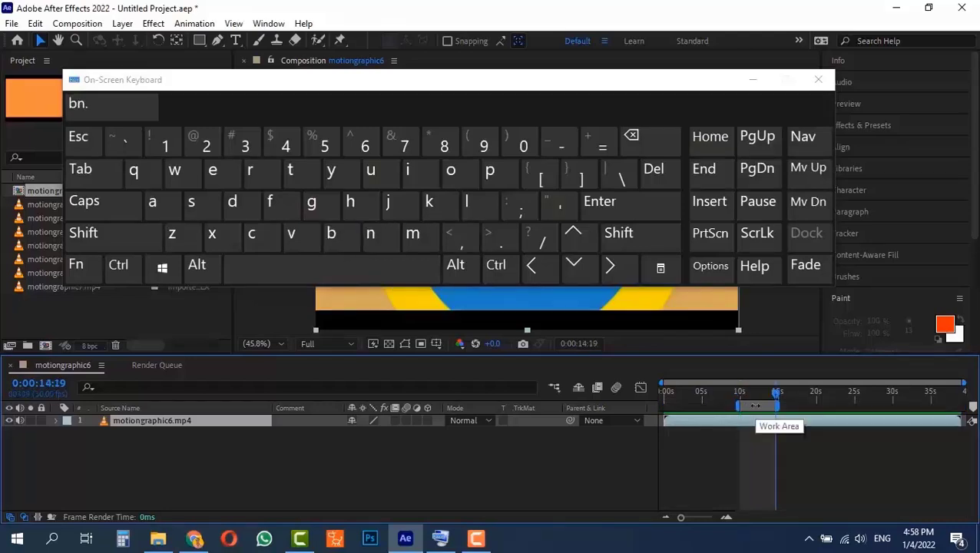
Reset the work area to the full composition length with the On-Screen Keyboard and minimize the keyboard
click(118, 264)
click(196, 264)
click(331, 233)
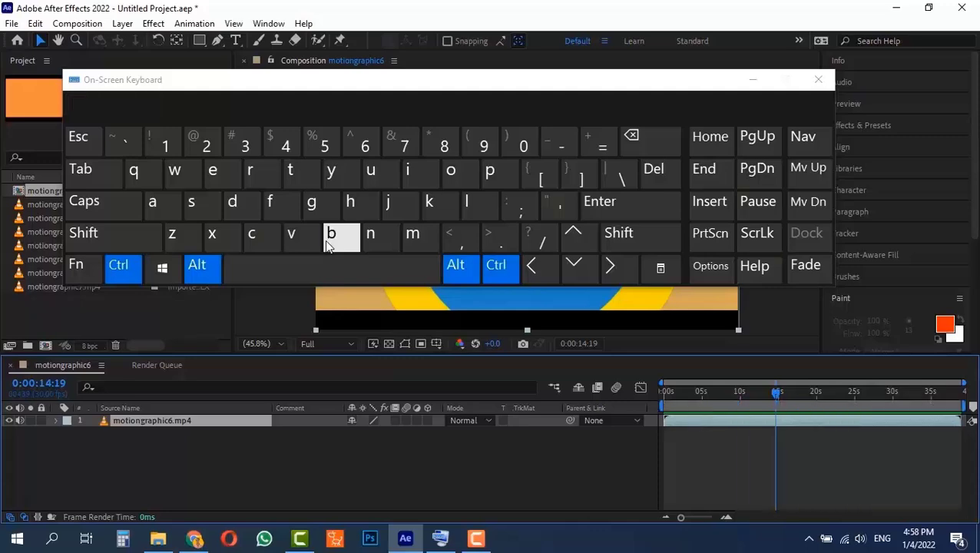
click(753, 80)
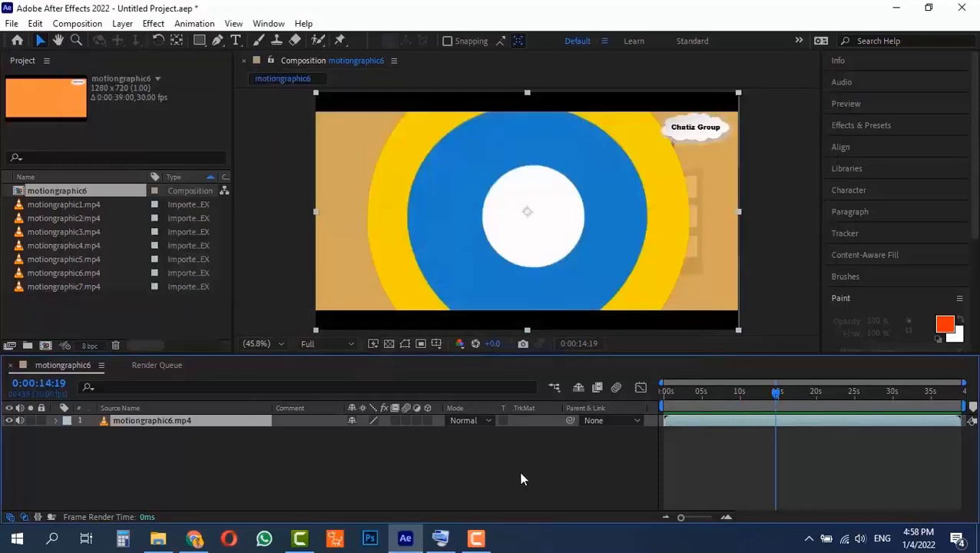
Zoom the composition view in to 400% and back out to 25%
click(533, 206)
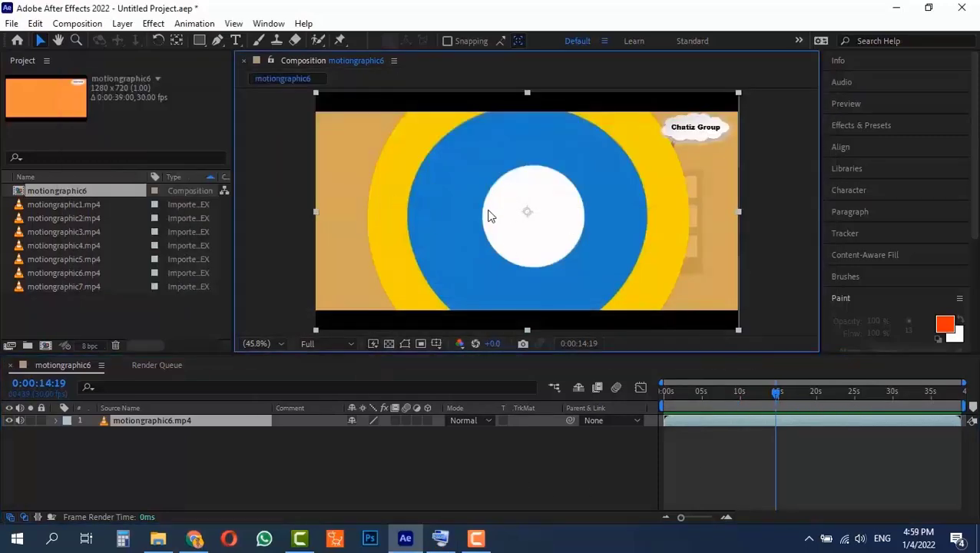
key(period)
key(period)
key(period)
key(period)
scroll(490, 216, down, 5)
scroll(484, 219, up, 6)
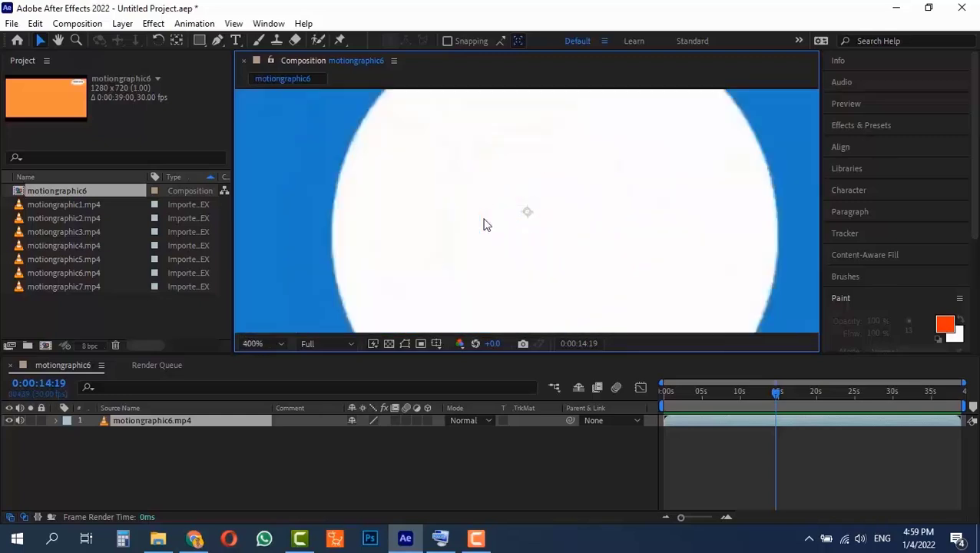
scroll(484, 219, down, 5)
Zoom the composition view in to 200% in successive magnification steps
key(ctrl+equal)
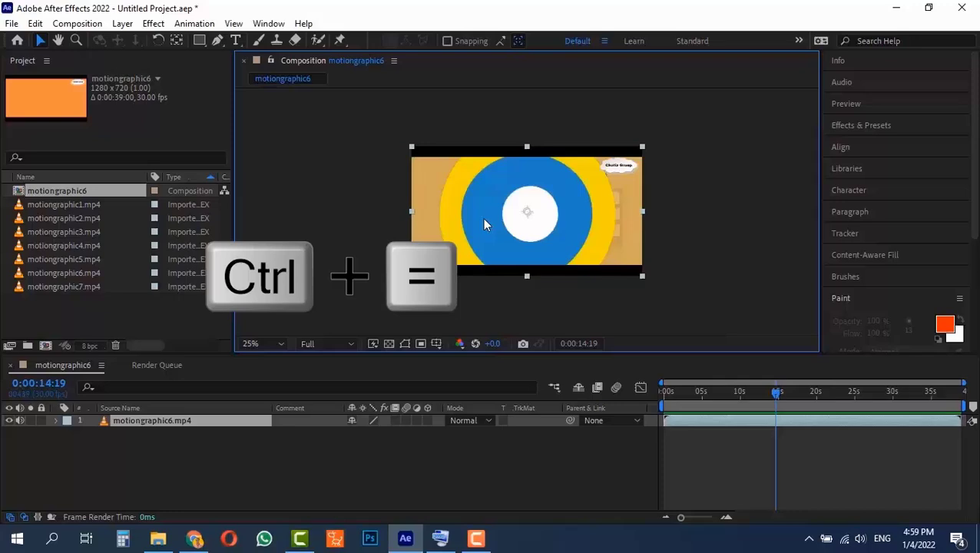
key(ctrl+equal)
key(ctrl+equal)
key(ctrl+equal)
key(ctrl+equal)
key(ctrl+equal)
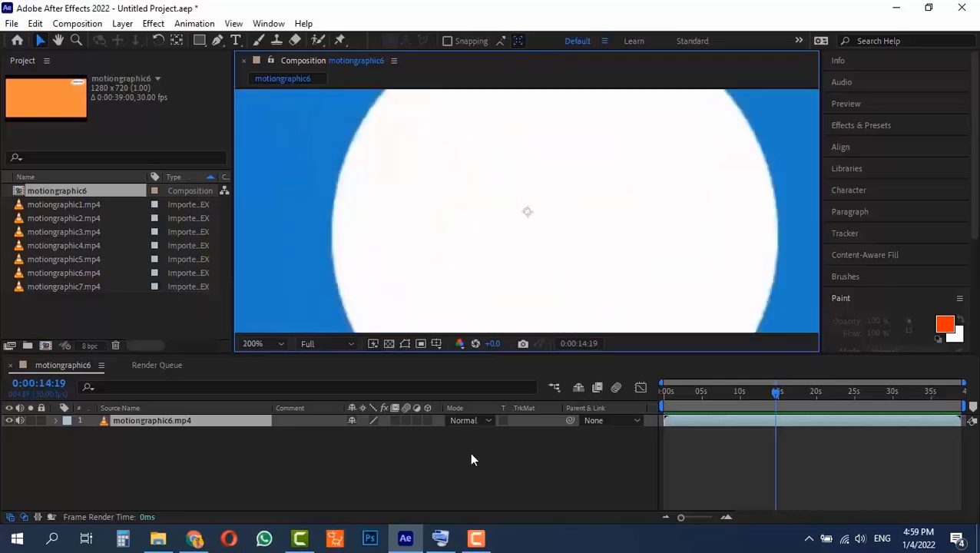
Zoom the composition view out to 12.5% with the On-Screen Keyboard and minimize the keyboard
click(440, 538)
click(495, 265)
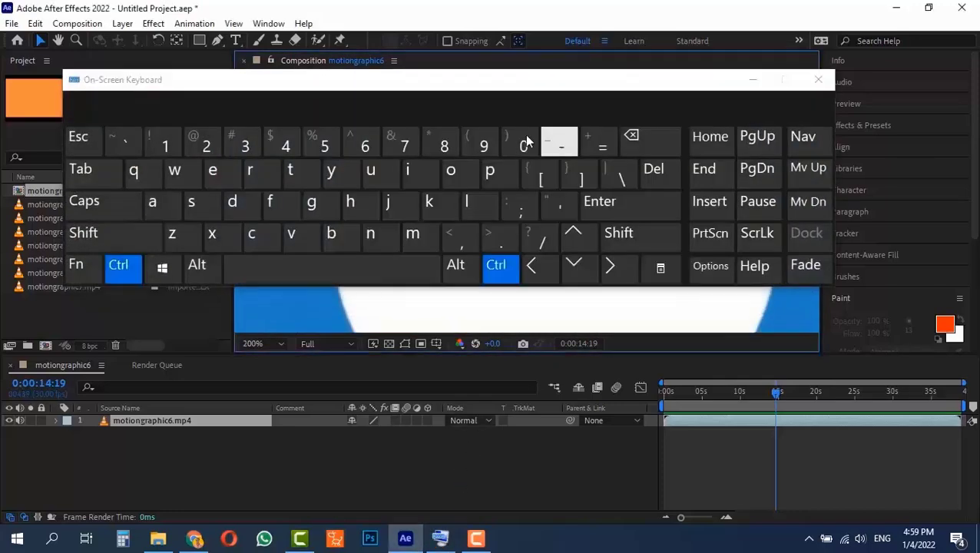
double_click(598, 145)
drag(601, 90, 205, 170)
click(100, 347)
click(162, 227)
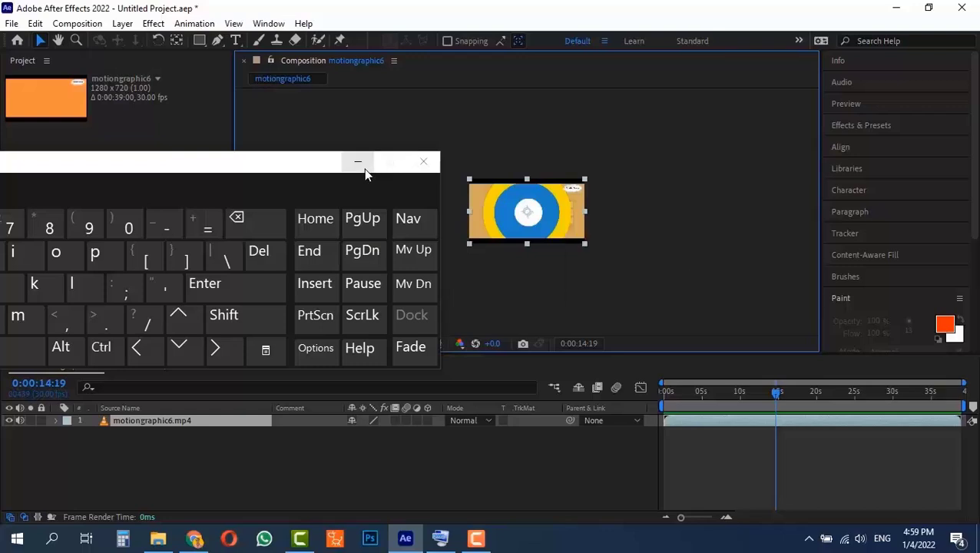
click(358, 162)
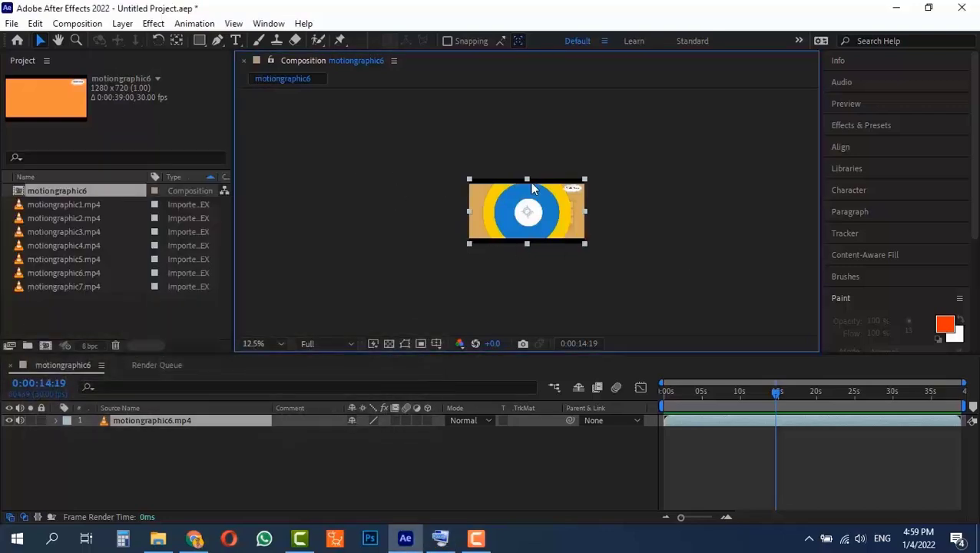
Set the composition view's magnification to the presets 33.3%, 100% and 1.5%, and finish at 400%
click(264, 347)
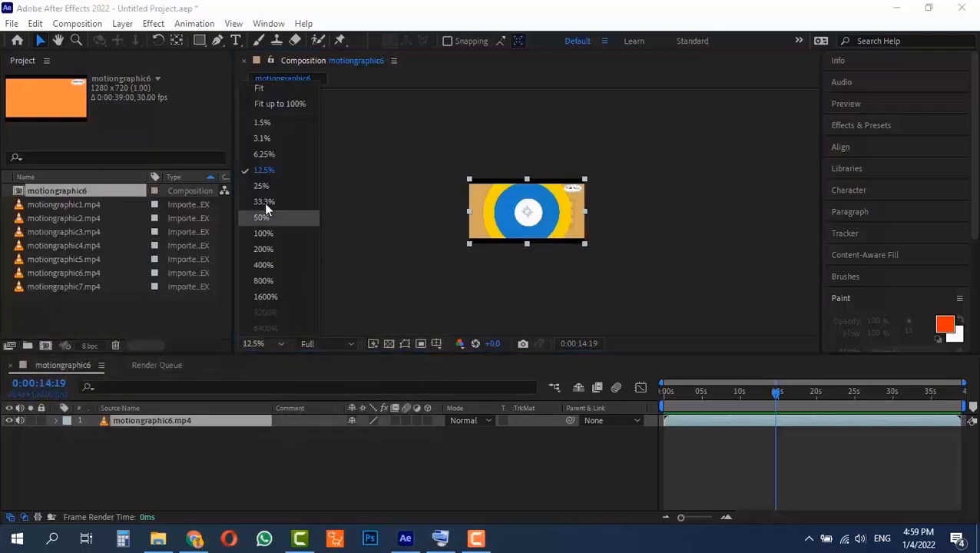
click(269, 204)
click(265, 343)
click(262, 233)
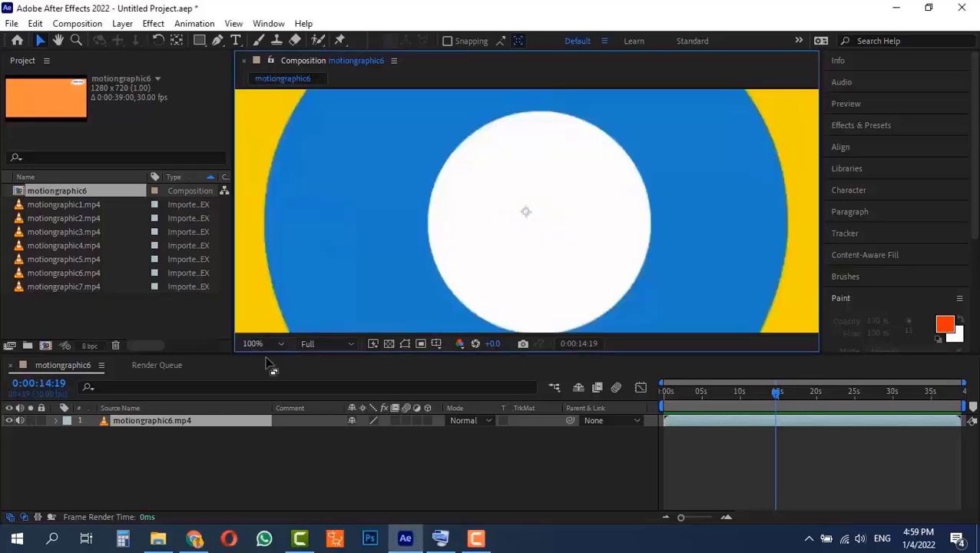
click(264, 344)
click(272, 122)
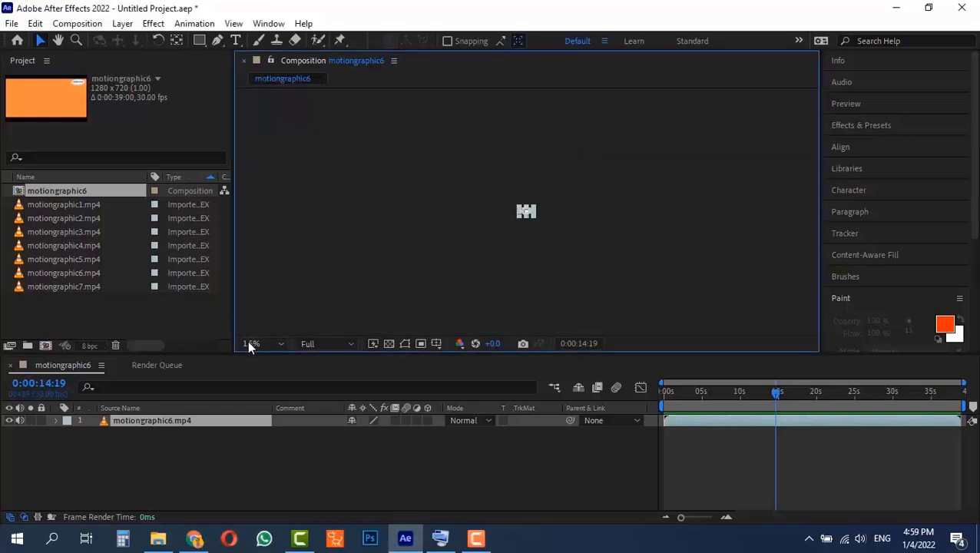
click(253, 343)
click(283, 139)
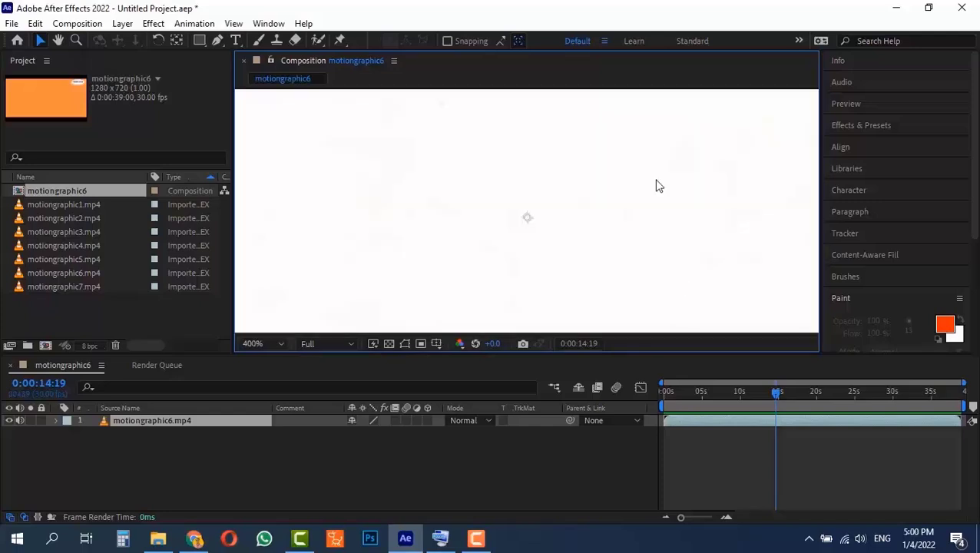
Fit the composition to the viewer with the On-Screen Keyboard and minimize the keyboard
key(shift+slash)
click(440, 538)
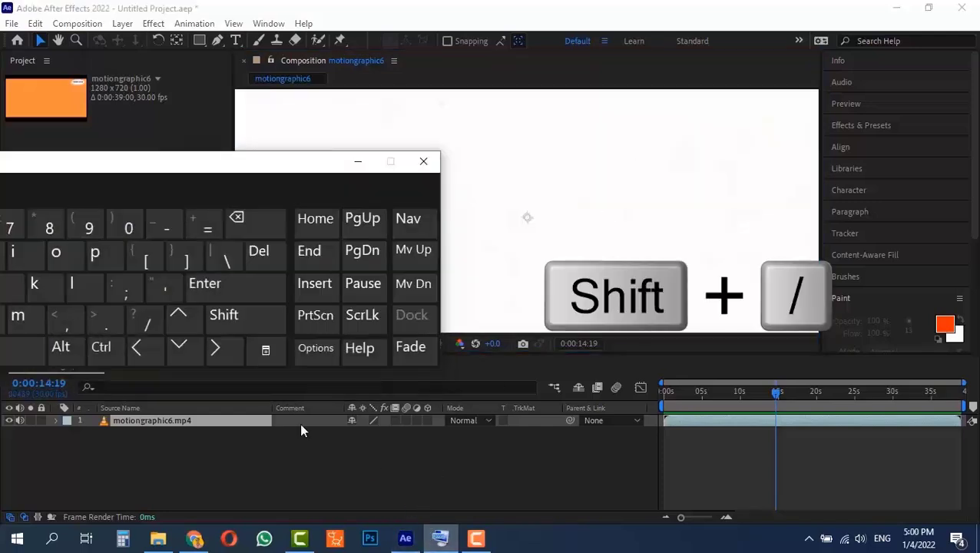
click(139, 317)
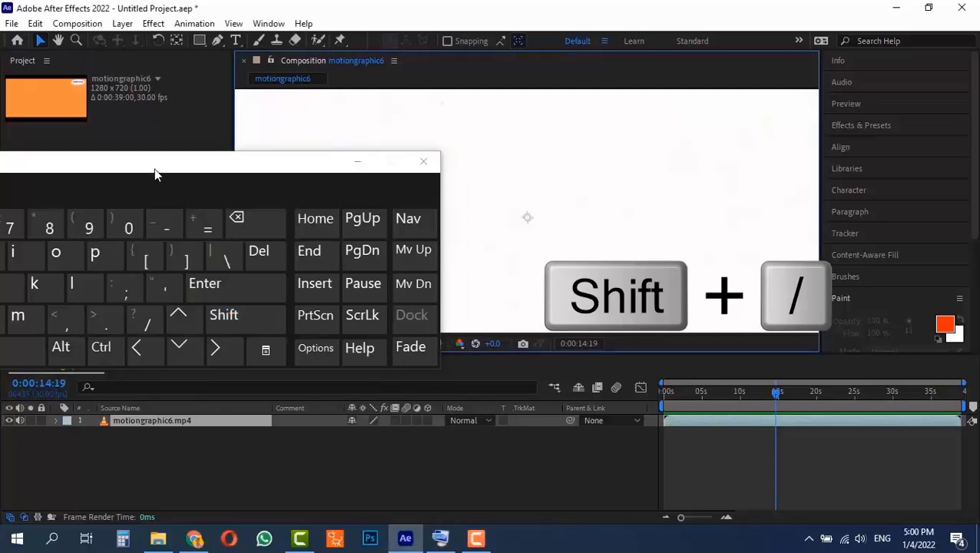
click(234, 326)
click(138, 317)
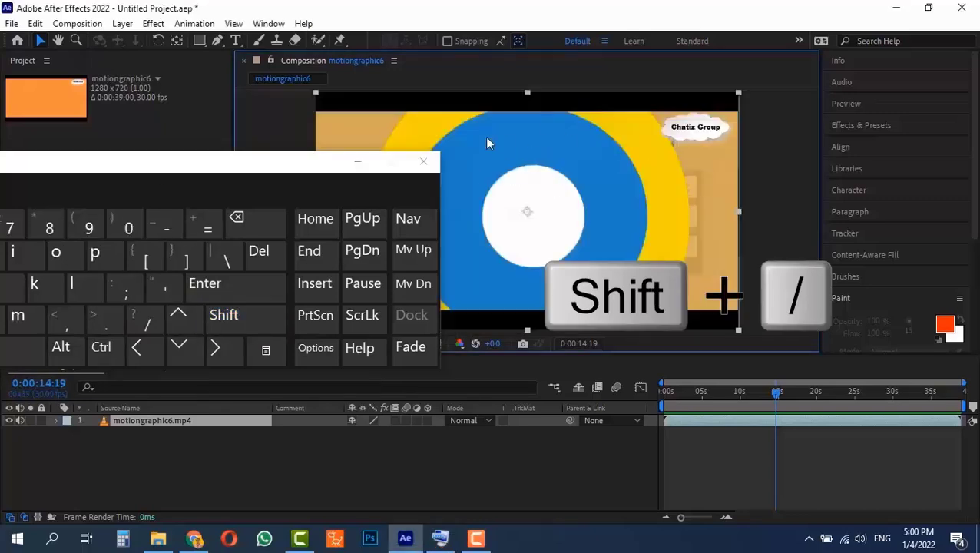
click(357, 162)
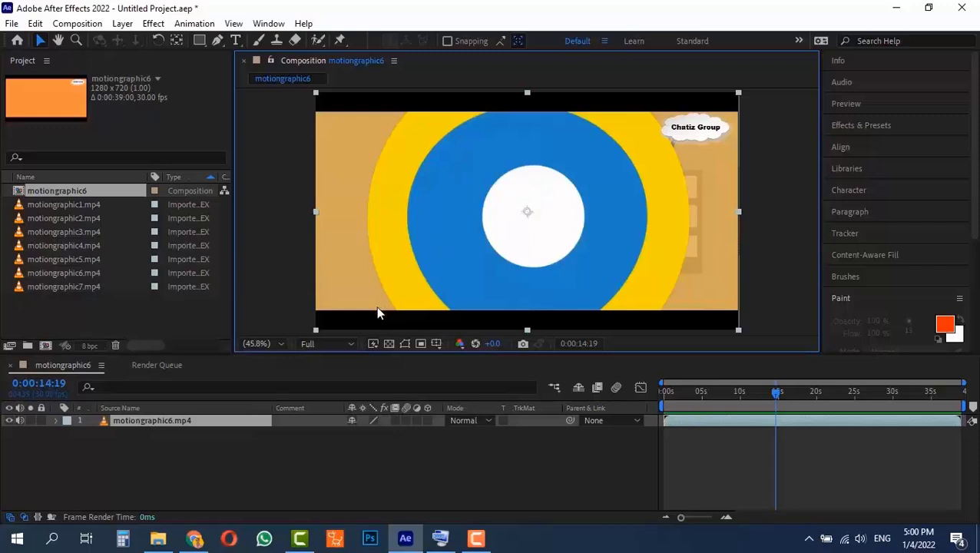
Examine the resolution options in the viewer and in the composition settings, and close them without changes
click(336, 346)
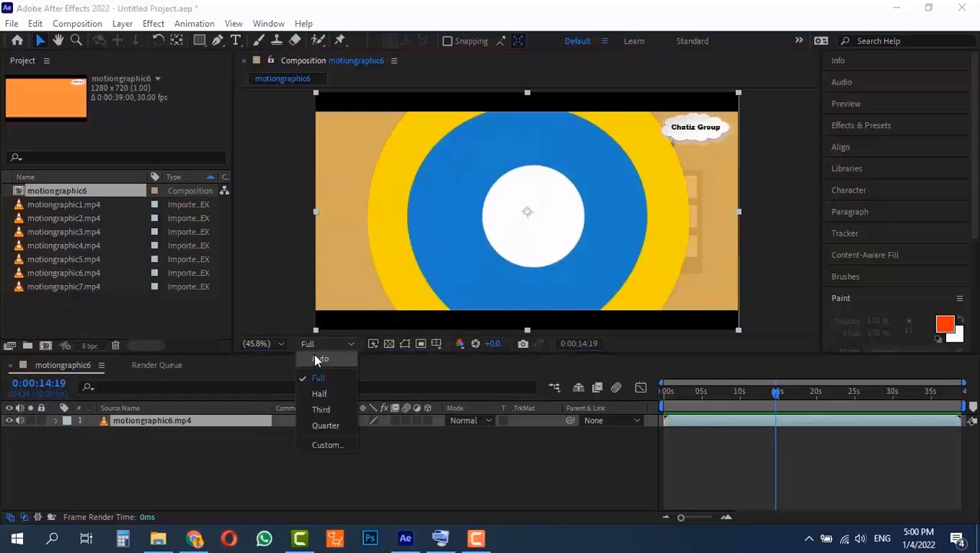
click(318, 344)
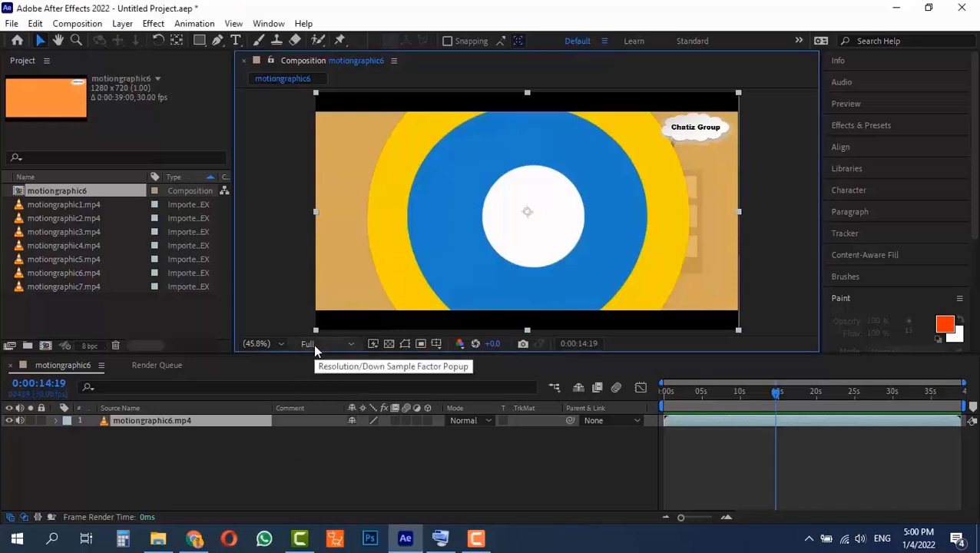
key(ctrl+k)
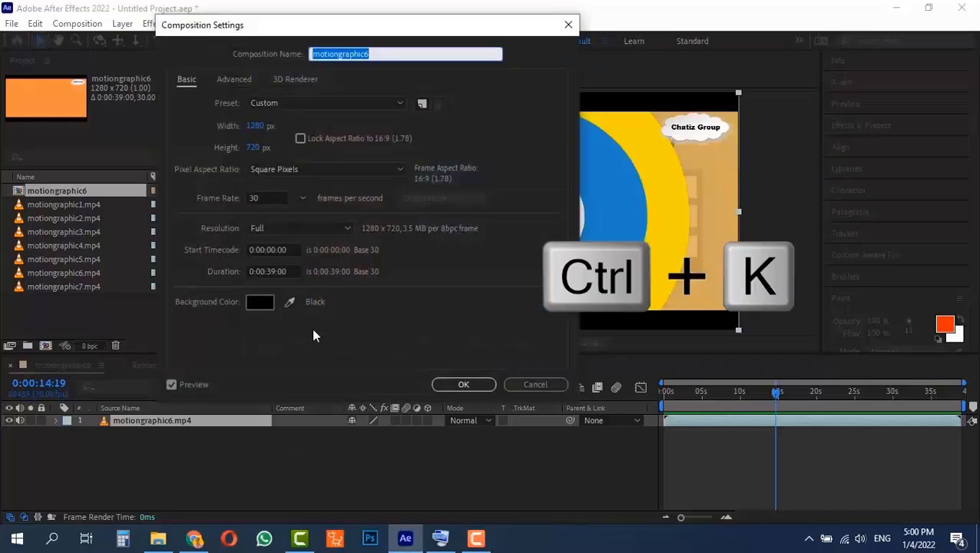
click(288, 230)
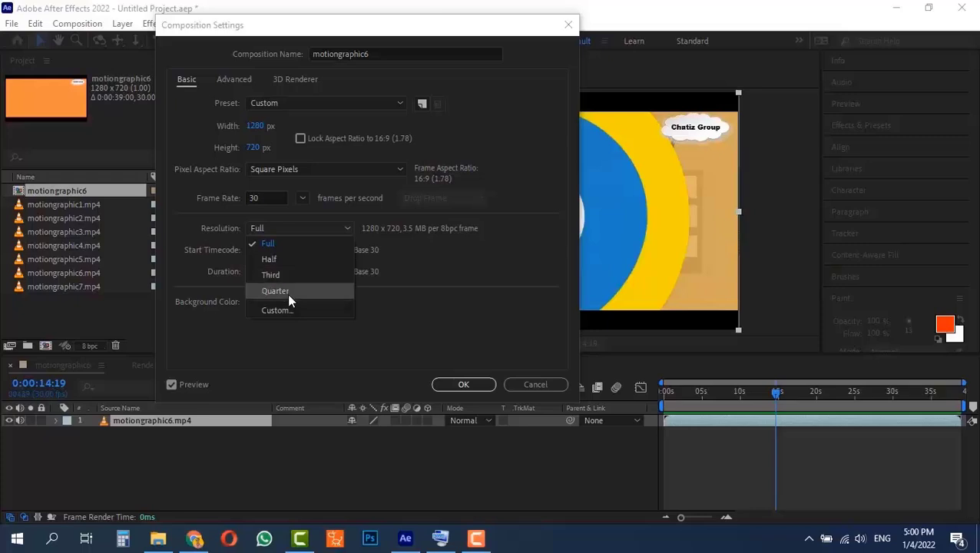
click(568, 24)
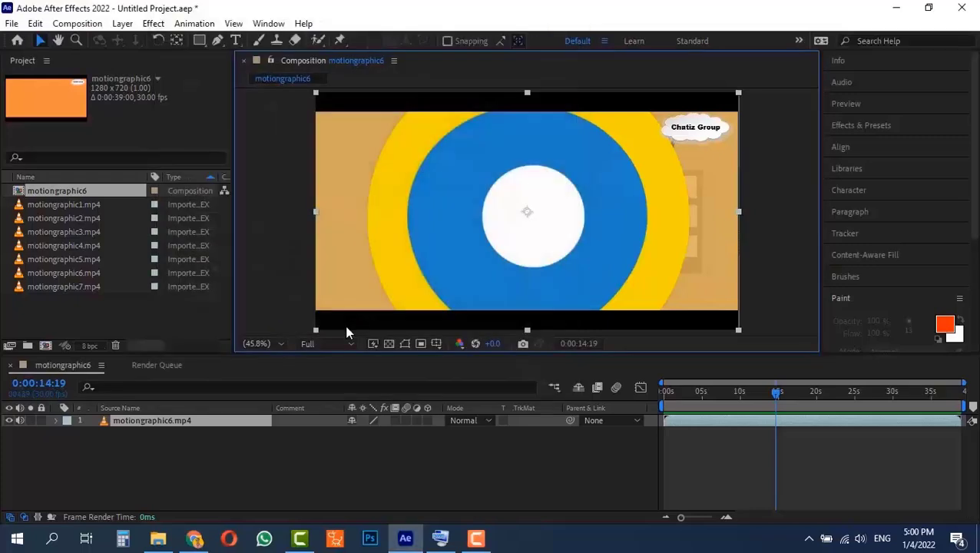
Lower the composition preview resolution first to Half and finally to Third
click(330, 344)
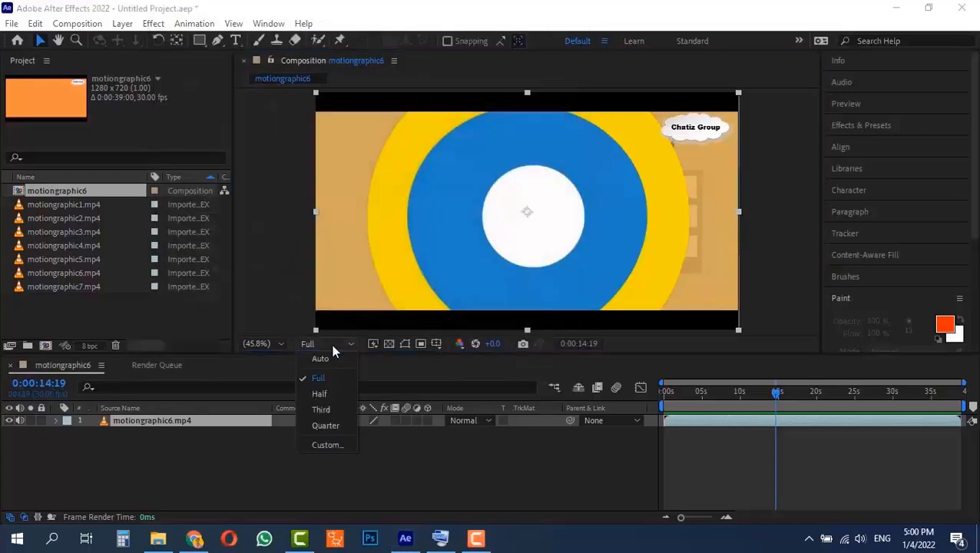
click(320, 393)
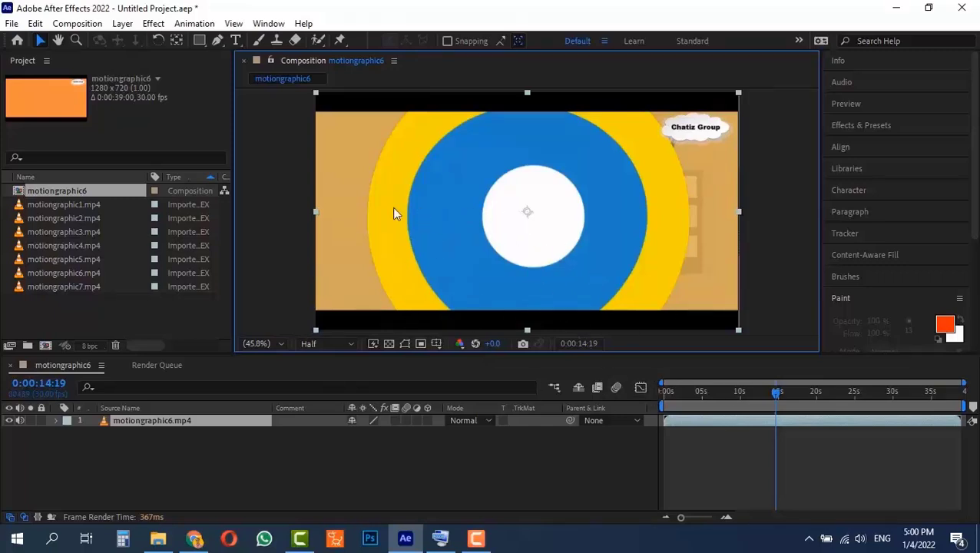
click(322, 343)
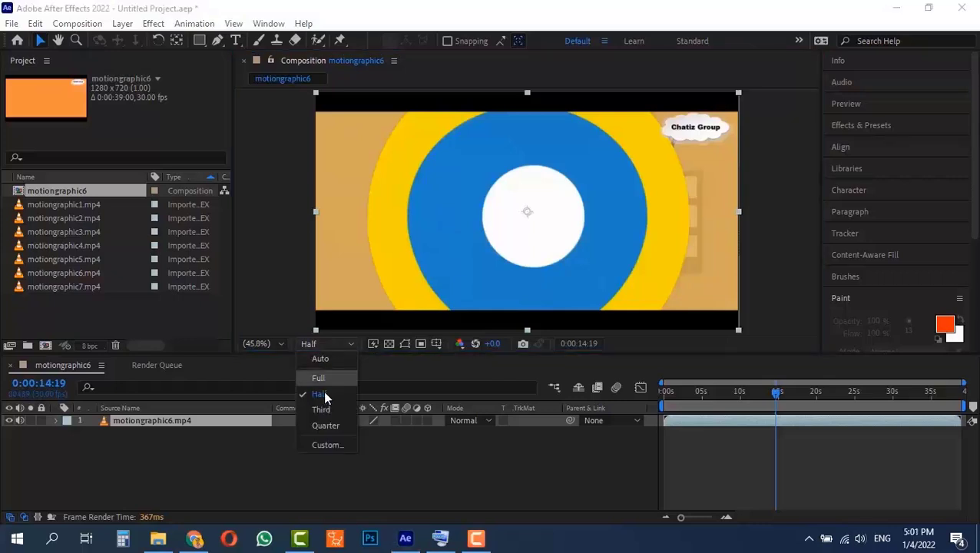
click(325, 402)
Move the current time to 0:00:06:01 and bring the character's face into view at 400% magnification
drag(719, 388, 709, 398)
scroll(477, 133, up, 7)
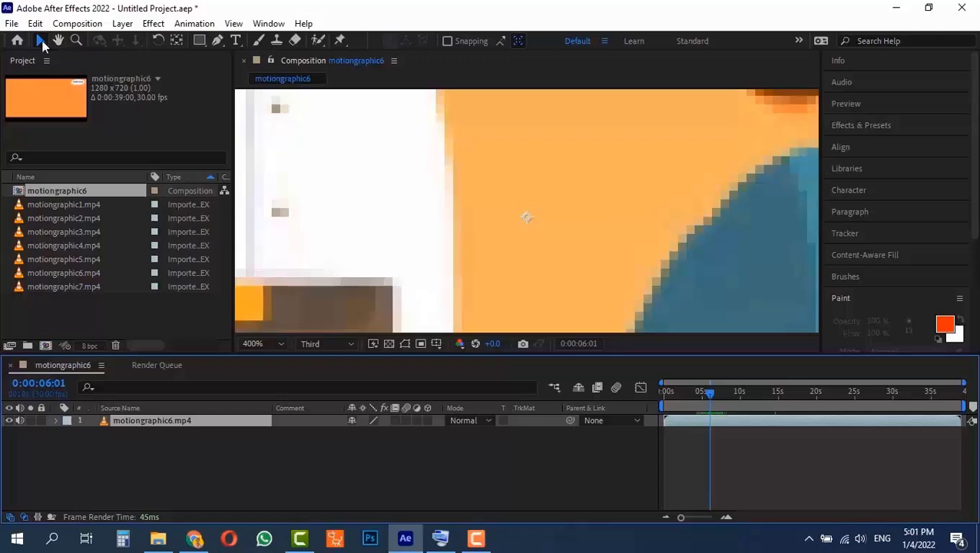
key(space)
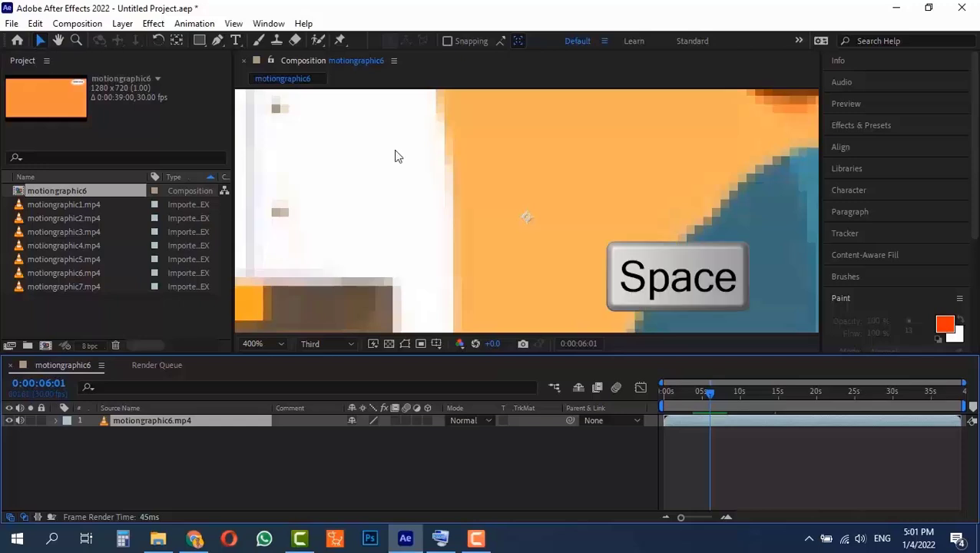
drag(350, 125, 473, 298)
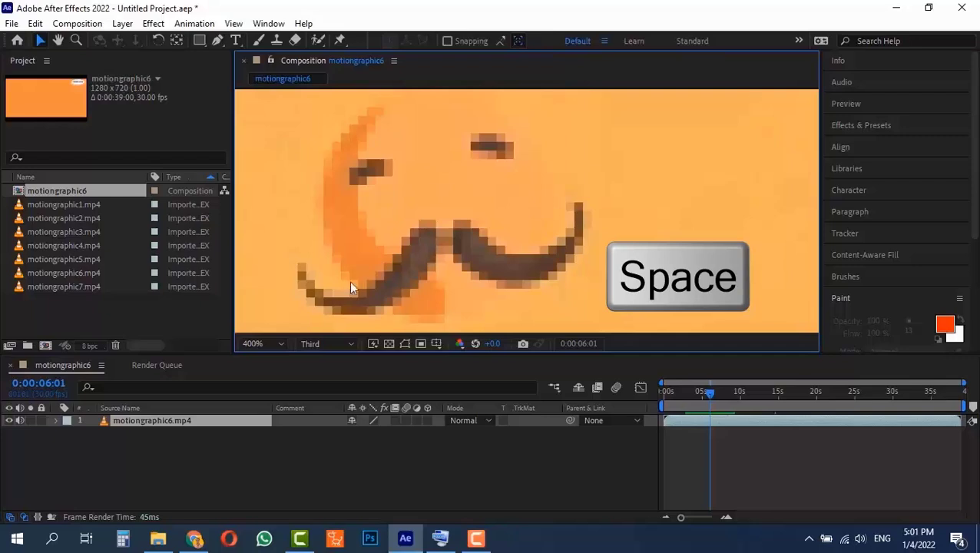
Lower the composition preview resolution to Quarter, and raise it to Full for comparison
click(323, 351)
click(323, 428)
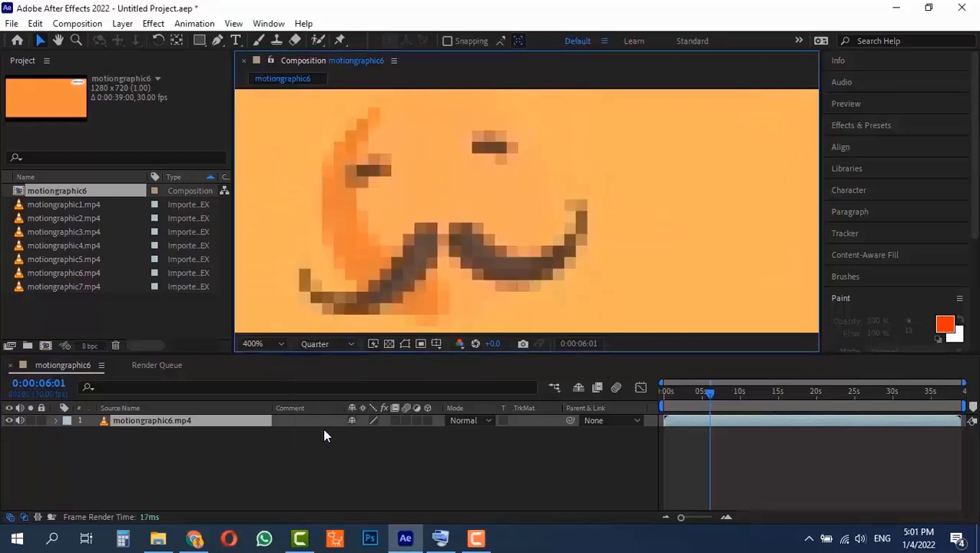
click(320, 351)
click(321, 375)
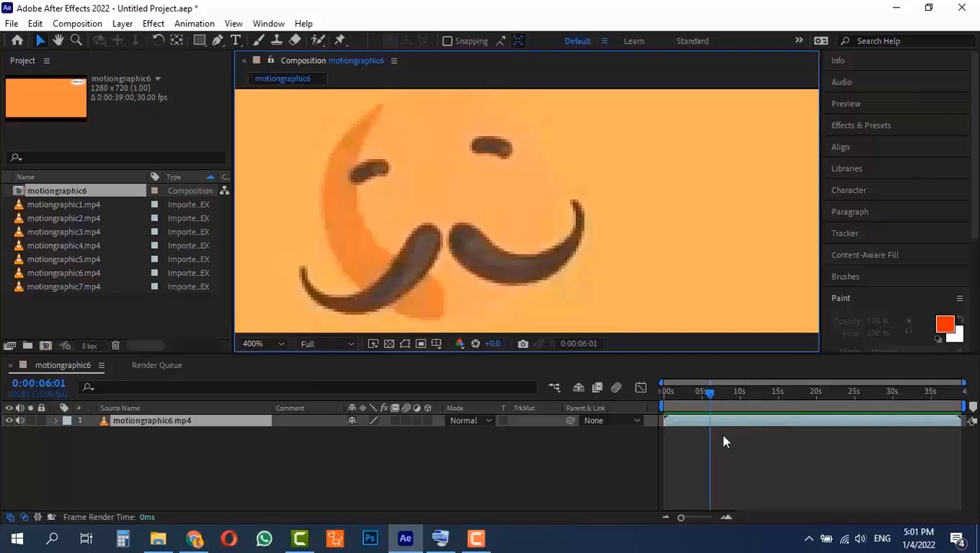
Play the composition at Full resolution, and lower the preview resolution to Half and finally Third
key(space)
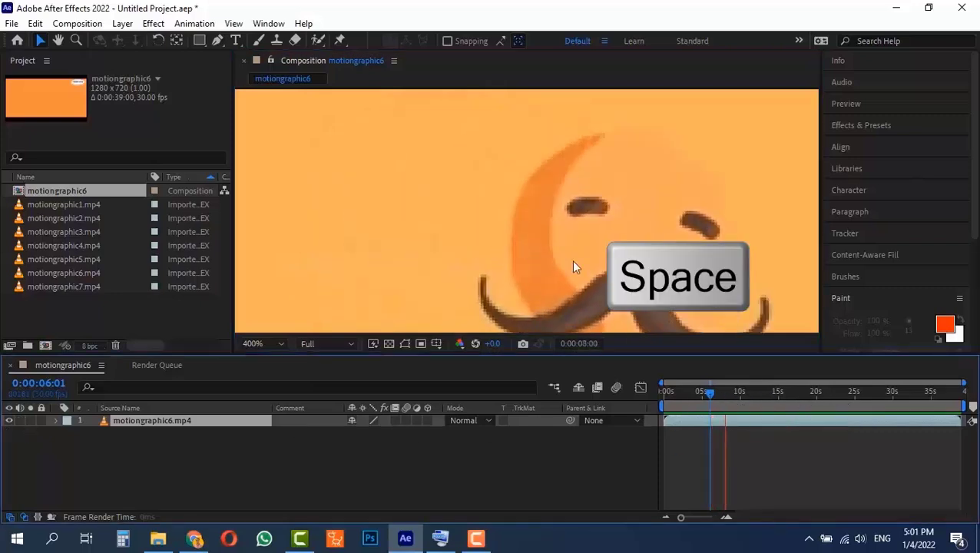
scroll(522, 257, down, 1)
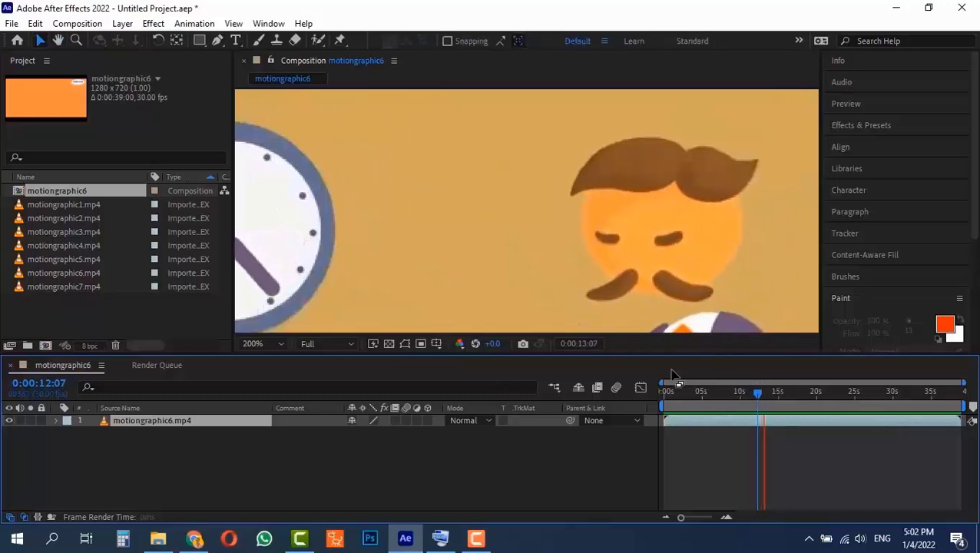
click(330, 343)
click(327, 394)
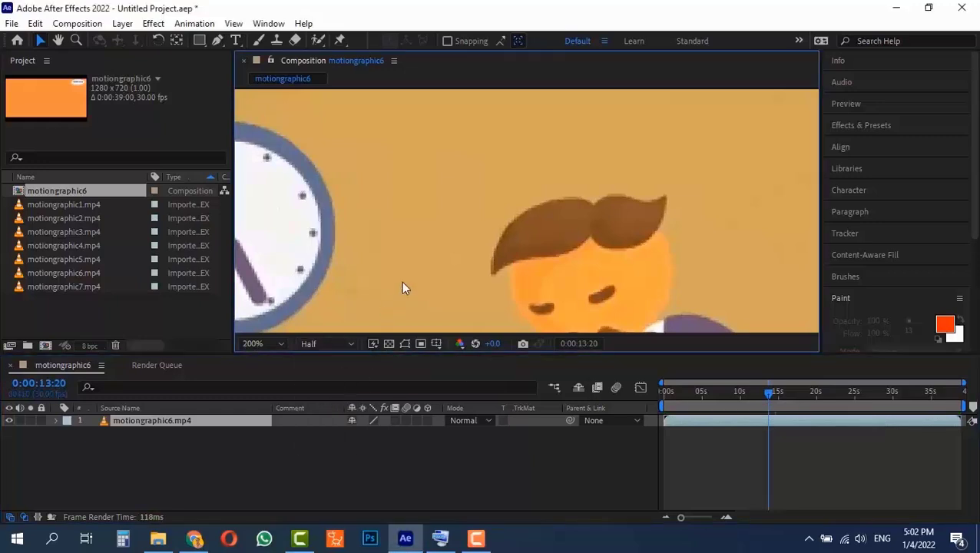
click(330, 343)
click(327, 410)
Compare the wall clock at 400% magnification in Full resolution and Third resolution, ending on Third
scroll(316, 243, up, 2)
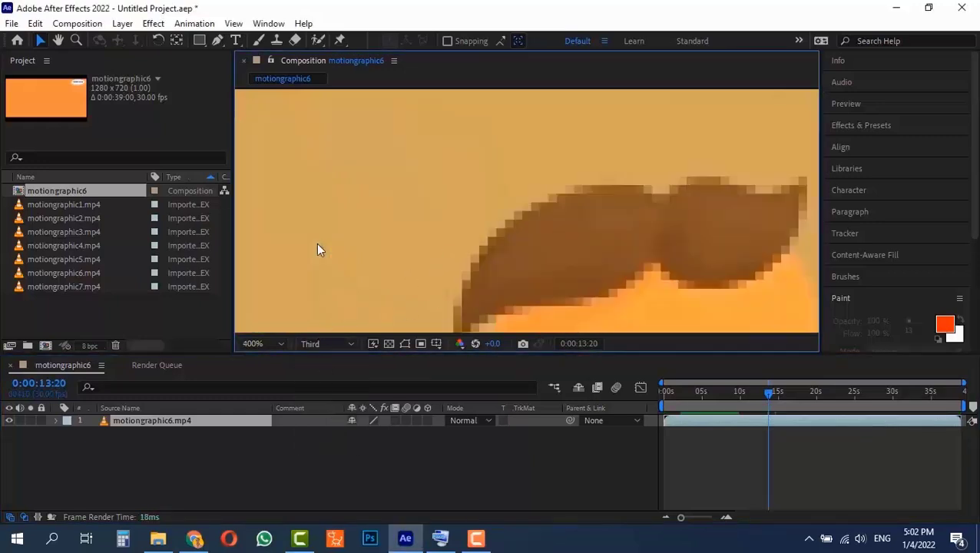
key(h)
drag(345, 234, 551, 285)
key(v)
click(318, 346)
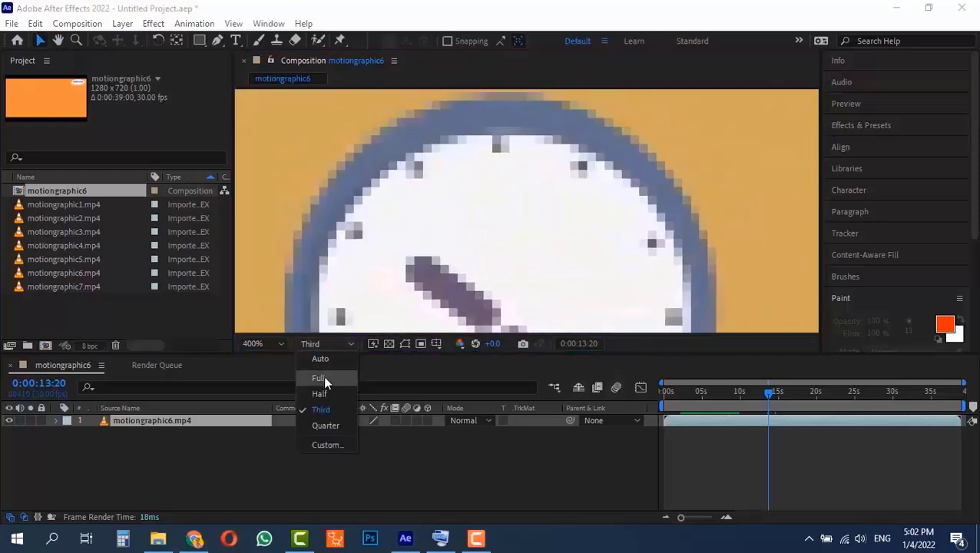
click(318, 377)
click(307, 344)
click(322, 410)
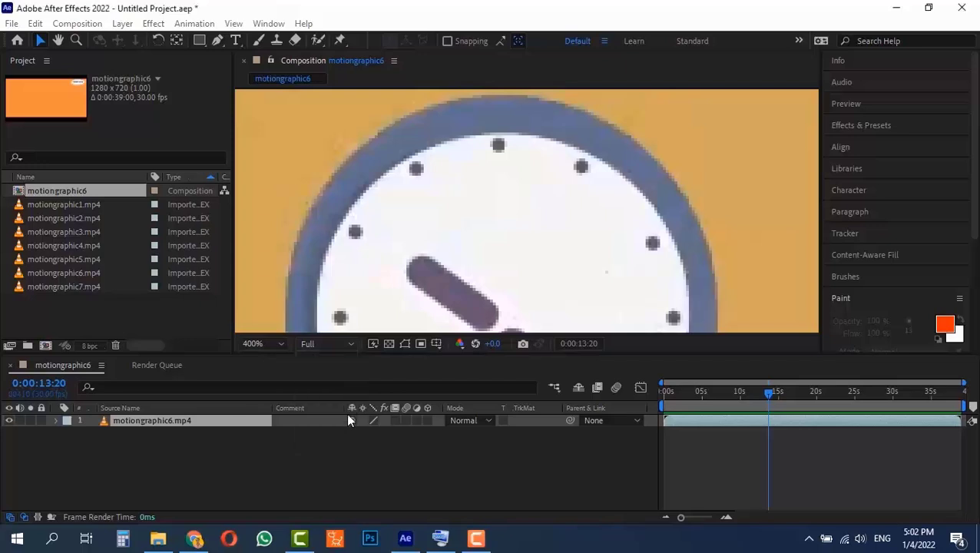
Play the composition in Third resolution up to 0:00:16:29 and examine the characters in the circles at 100% magnification
key(space)
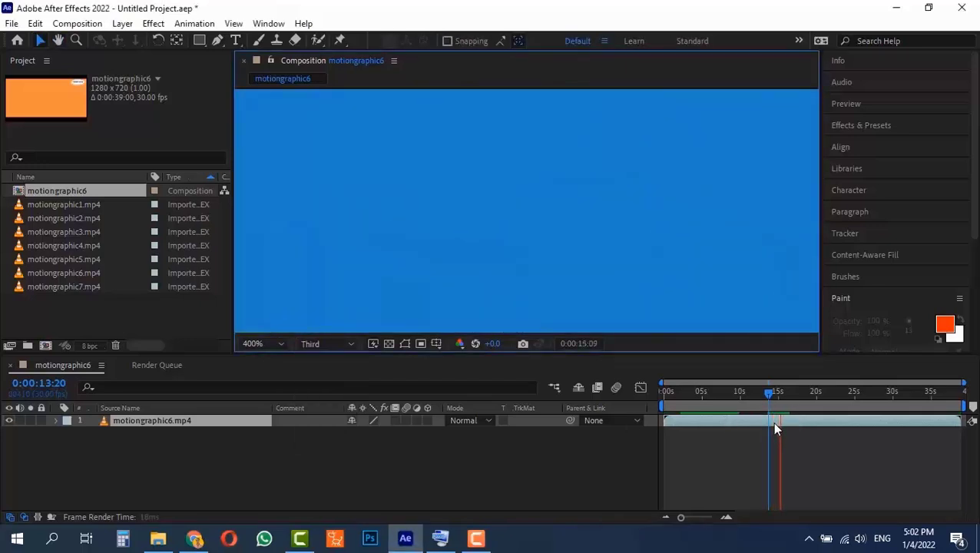
key(space)
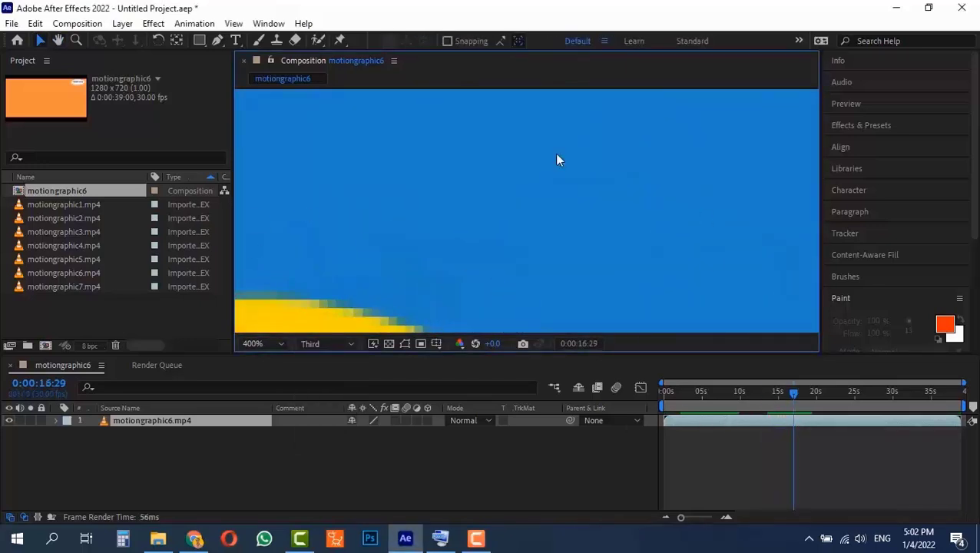
scroll(475, 264, down, 3)
drag(570, 258, 447, 234)
scroll(443, 228, up, 2)
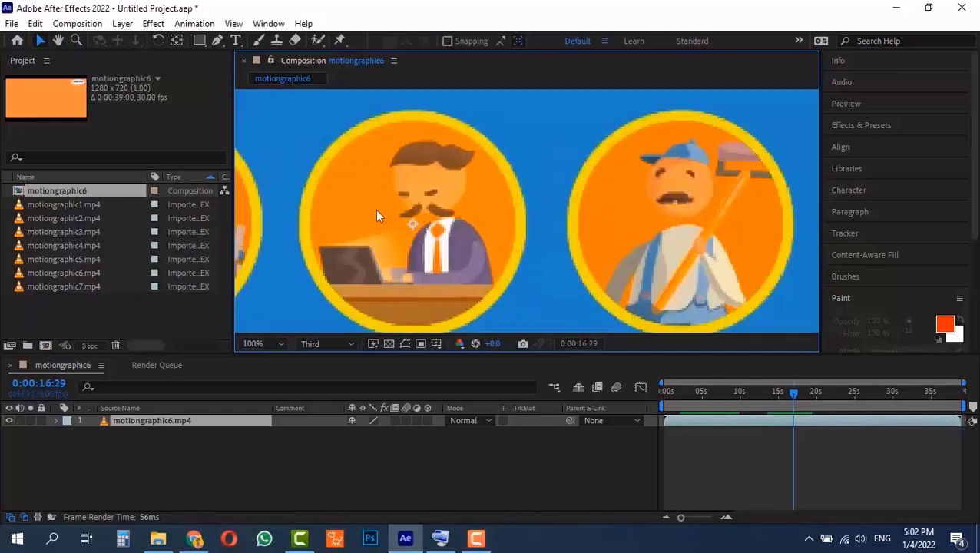
key(space)
scroll(341, 250, up, 1)
scroll(341, 250, down, 1)
Set Fast Previews to Adaptive Resolution and inspect the man in the suit at 200% magnification
click(375, 345)
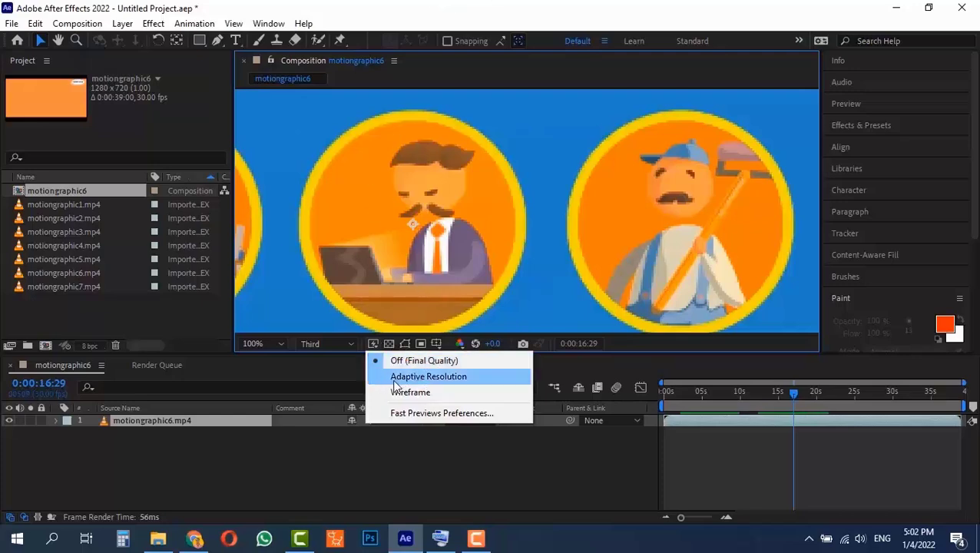
click(446, 377)
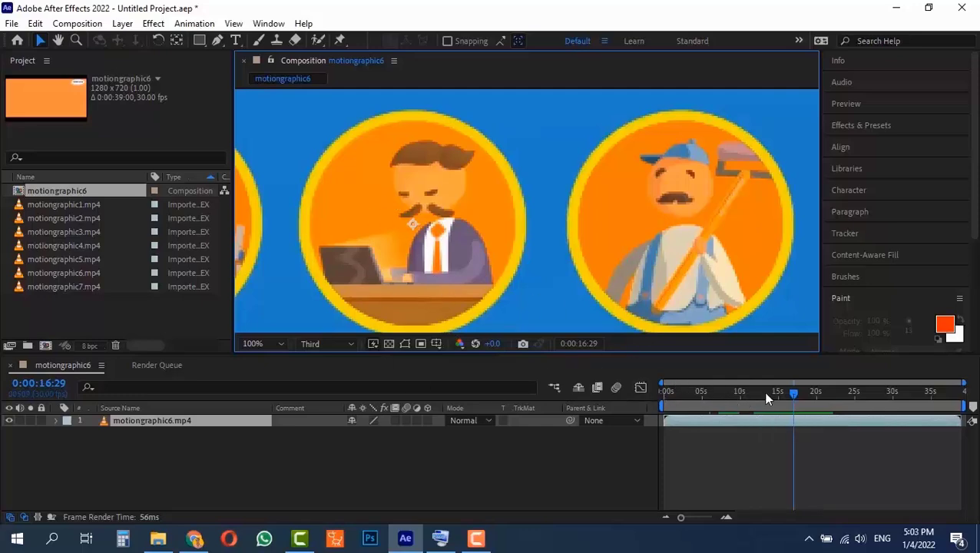
key(period)
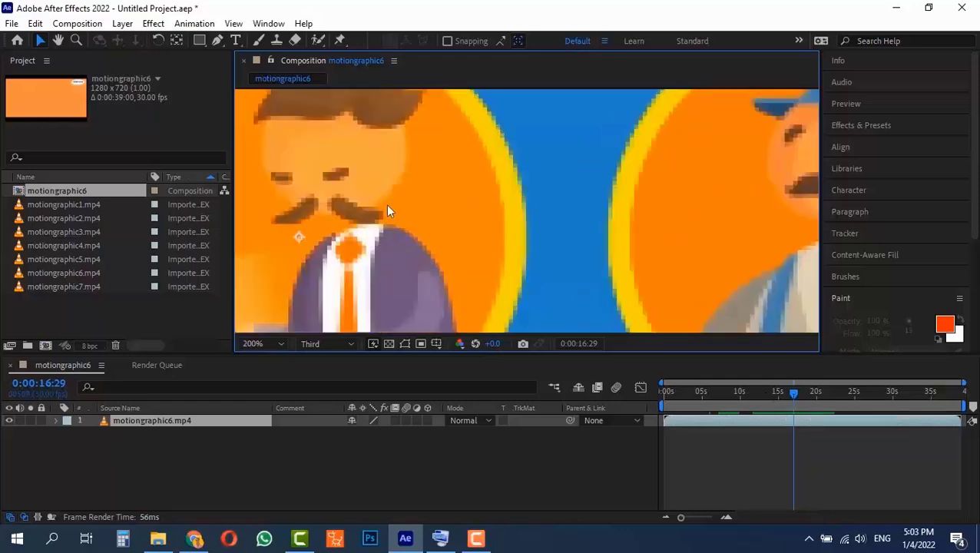
scroll(385, 205, up, 1)
scroll(381, 230, down, 1)
drag(371, 208, 477, 213)
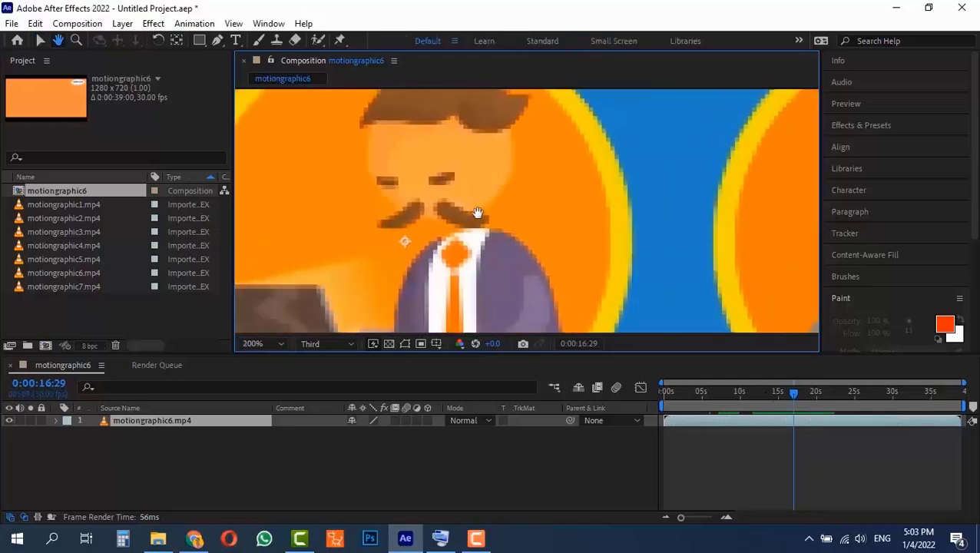
Switch the preview resolution to Quarter, to Full and finally back to Third while Adaptive Resolution is active
click(320, 344)
click(332, 423)
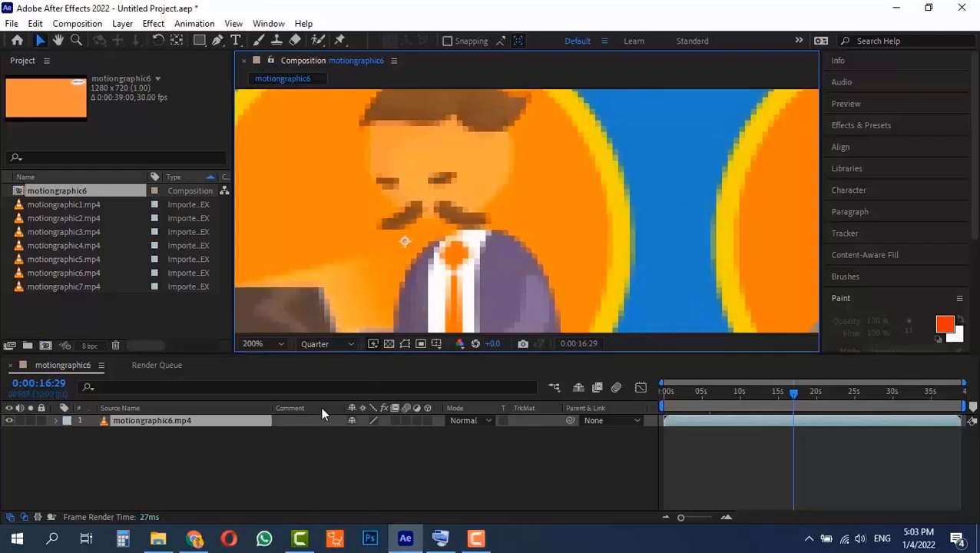
click(325, 344)
click(324, 377)
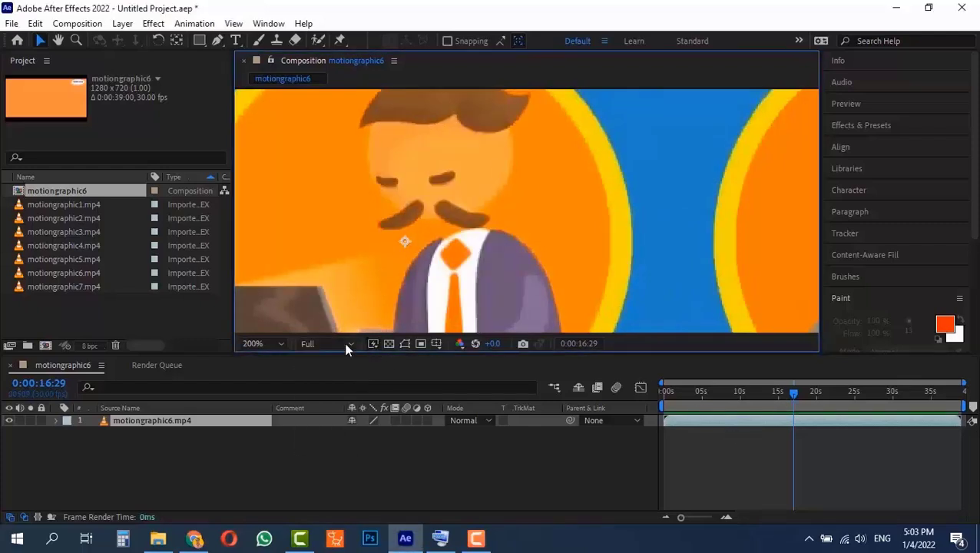
click(315, 343)
click(330, 407)
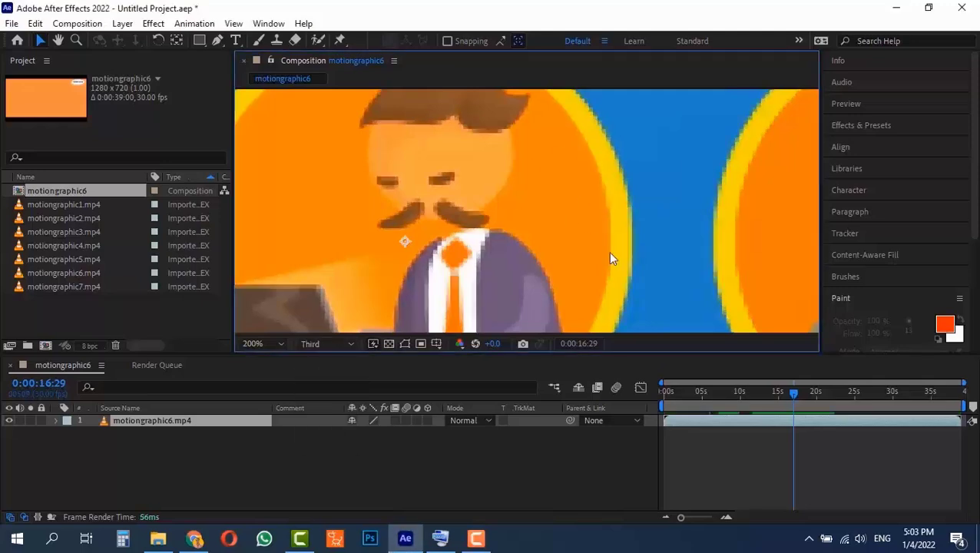
Scrub the playhead to 0:00:16:10, and play the composition from 0:00:11:04 with Adaptive Resolution active
mouse_move(799, 395)
mouse_down()
mouse_move(693, 392)
mouse_move(788, 393)
mouse_up()
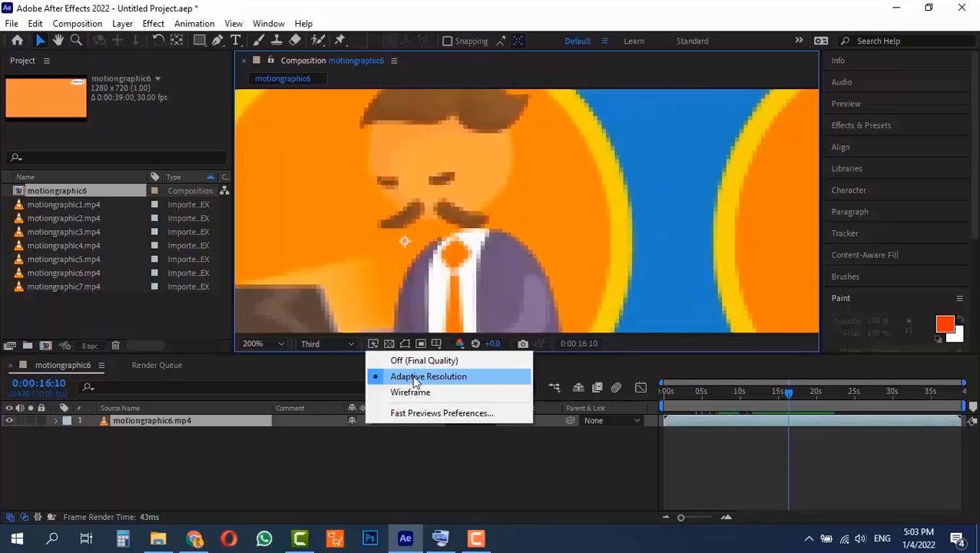
click(741, 393)
key(space)
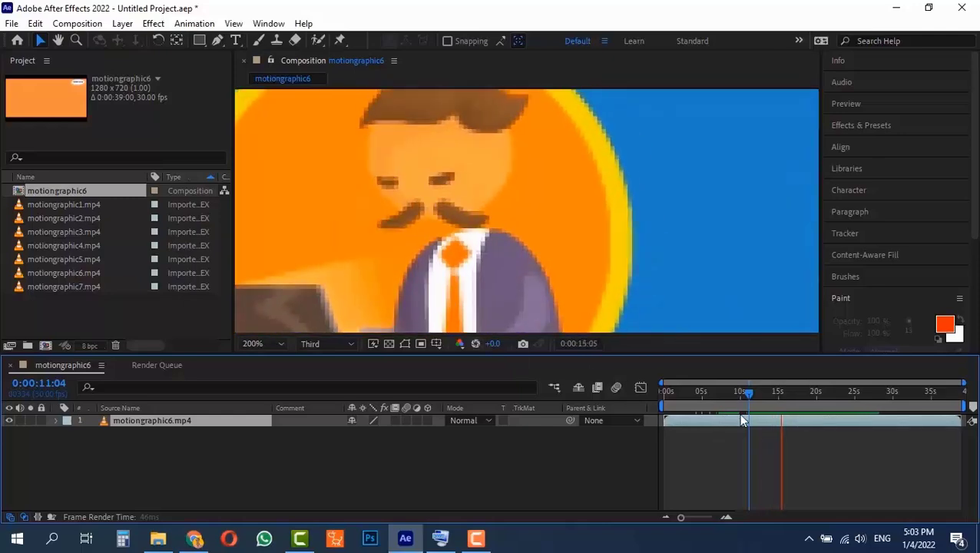
key(space)
Set Fast Previews to Off (Final Quality) and the preview resolution to Full
click(372, 346)
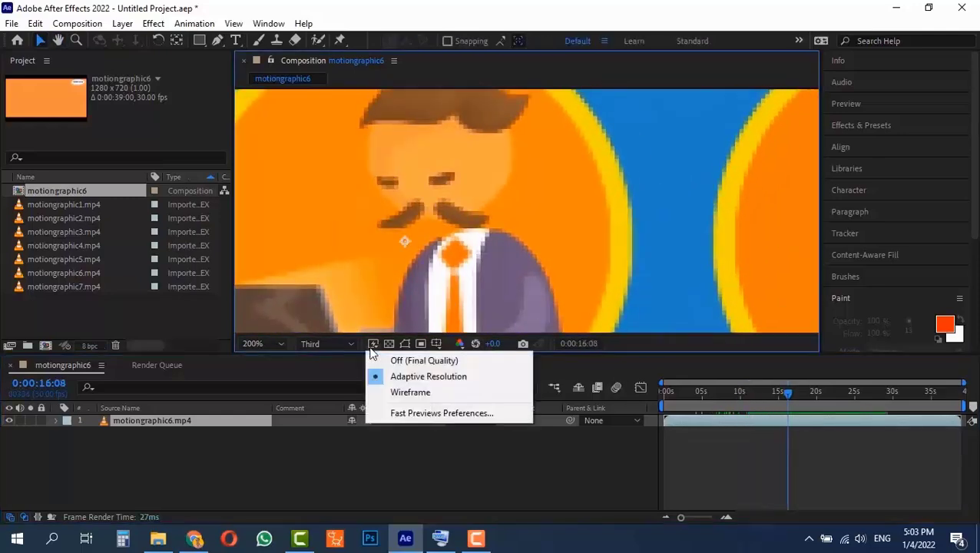
click(386, 362)
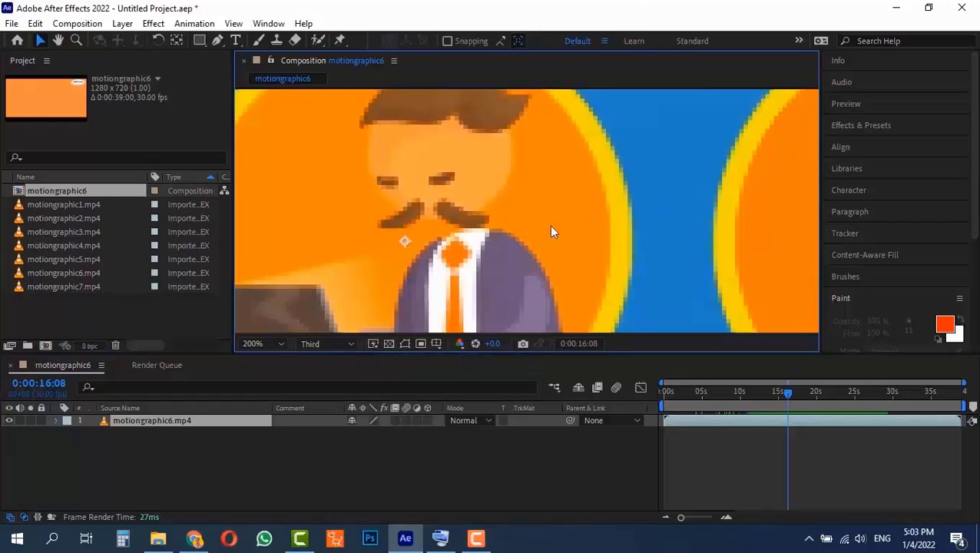
click(341, 344)
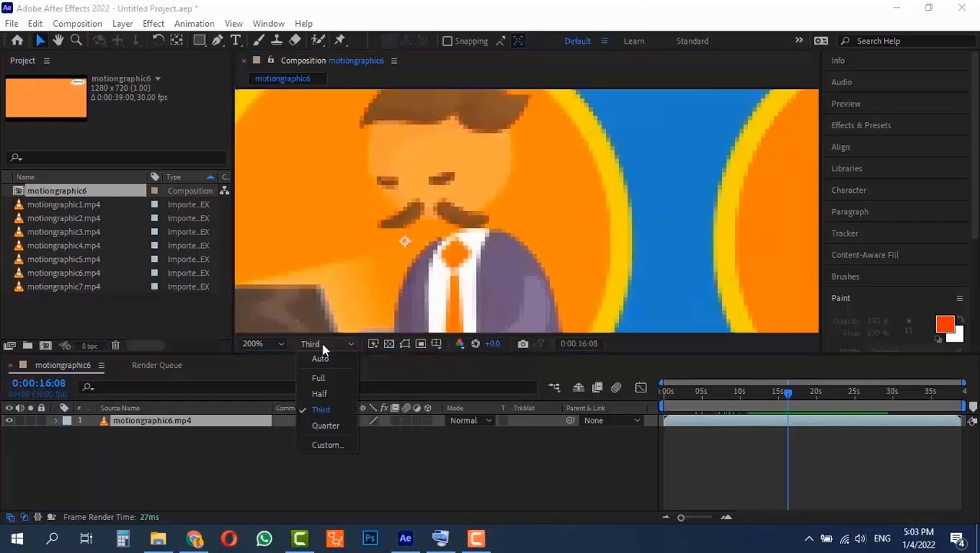
click(324, 377)
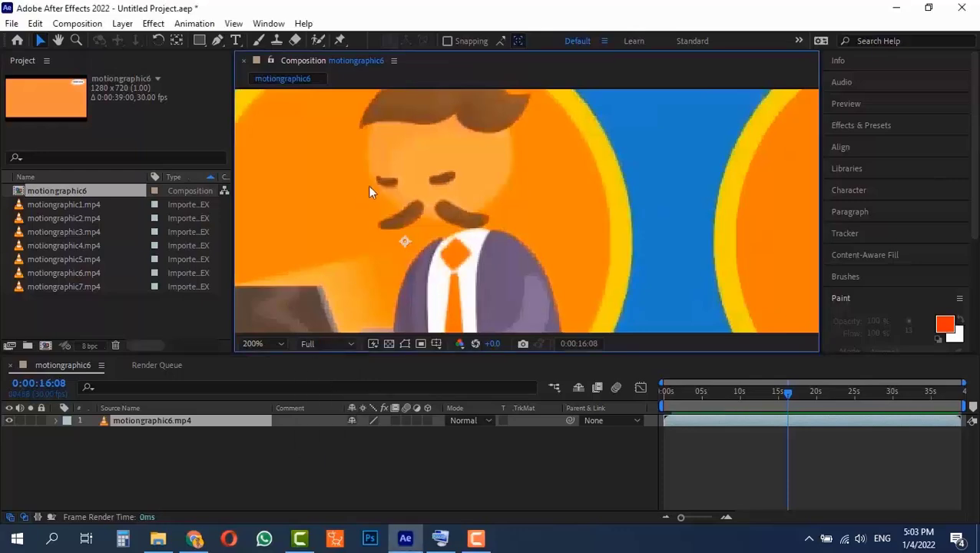
Test Adaptive Resolution by moving the video layer slightly in the viewer, and return Fast Previews to Off (Final Quality)
click(376, 343)
click(380, 376)
scroll(412, 201, down, 4)
drag(424, 193, 402, 192)
drag(507, 185, 560, 170)
click(373, 343)
click(382, 362)
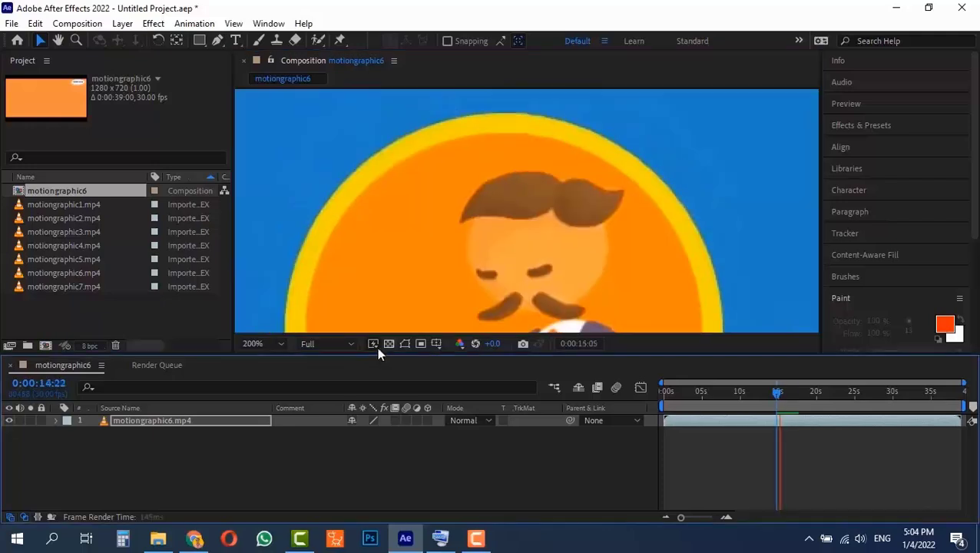
Shift the motiongraphic6.mp4 layer off-centre at 25% magnification and fit it back to the composition frame
click(374, 345)
click(370, 345)
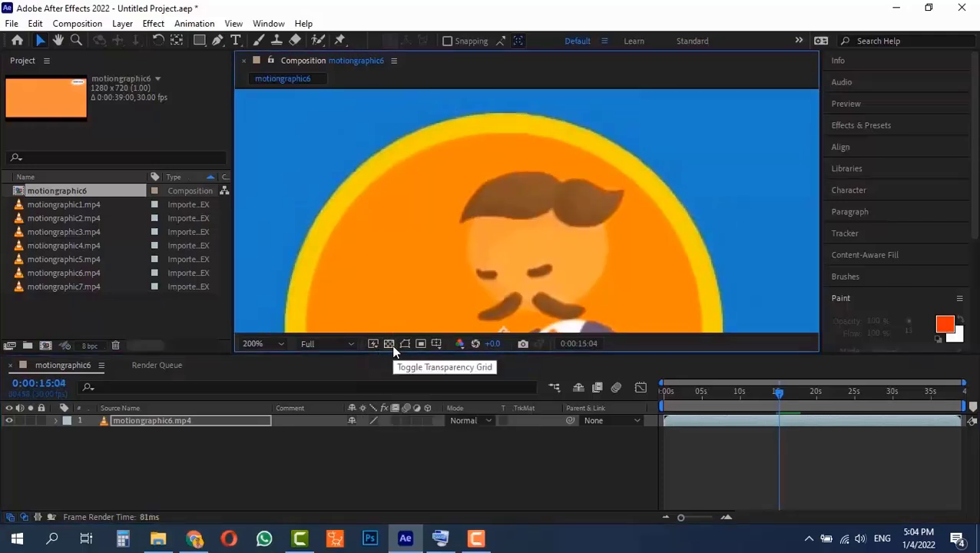
key(comma)
key(comma)
key(comma)
key(comma)
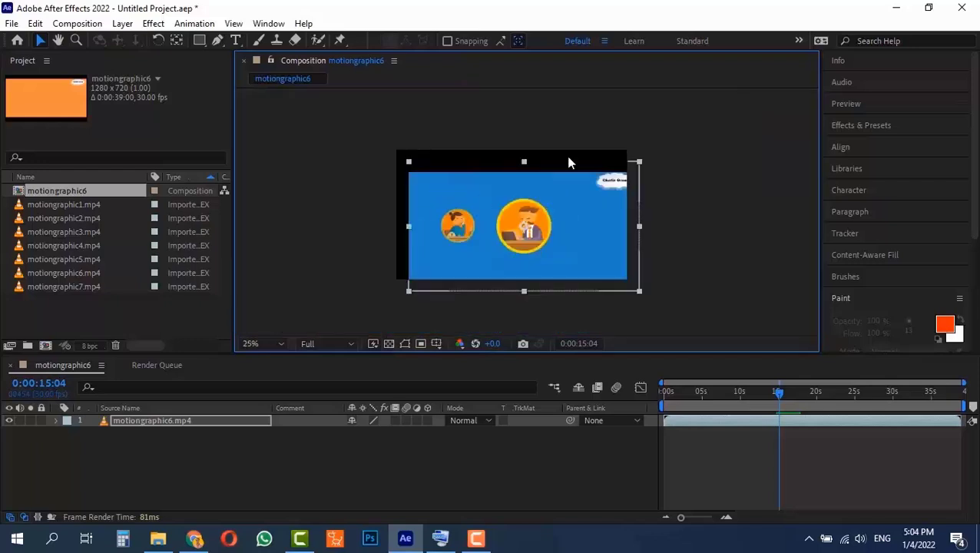
drag(491, 217, 551, 225)
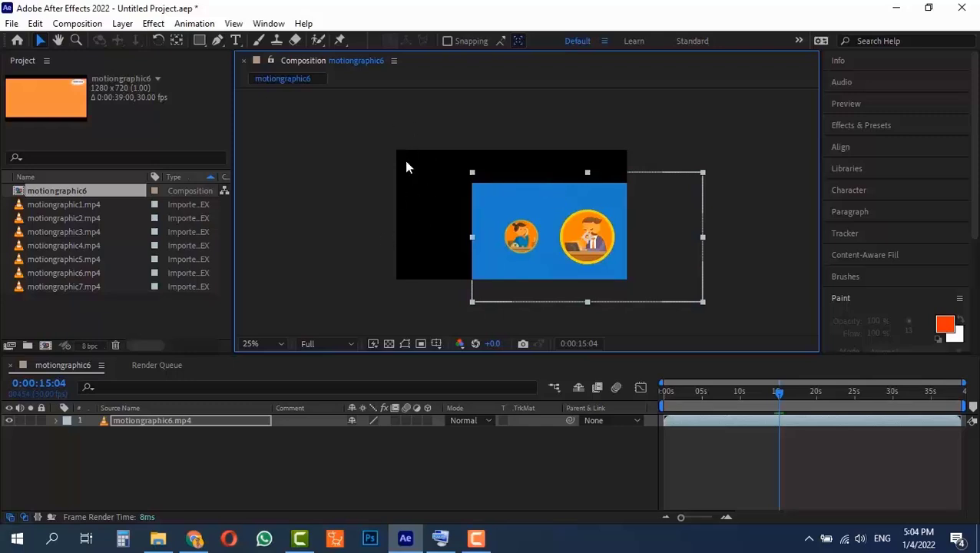
key(ctrl+alt+f)
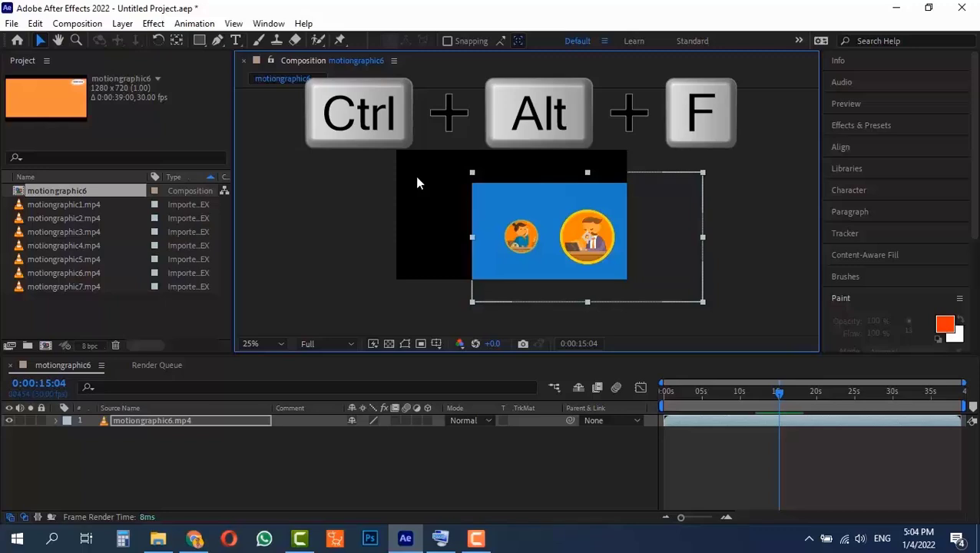
key(ctrl+alt+f)
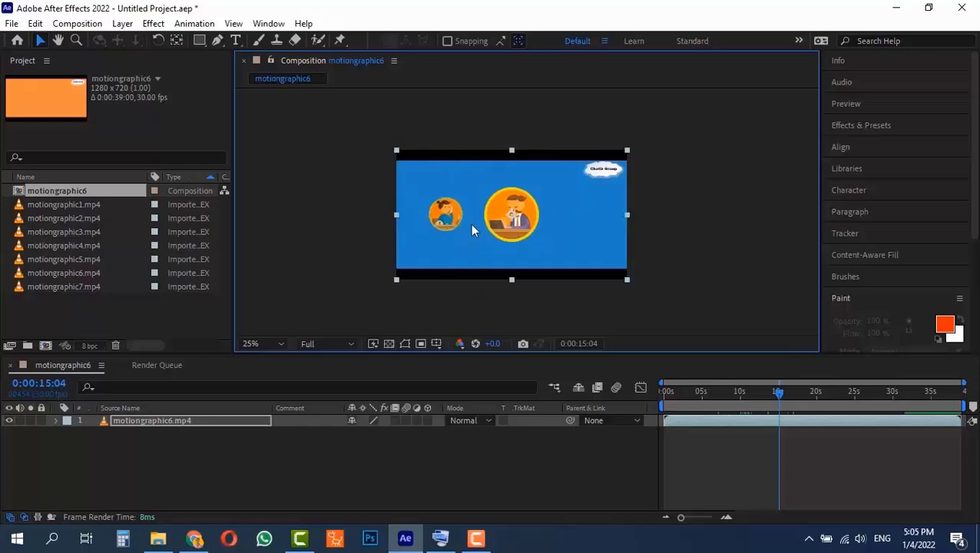
Delete the motiongraphic6.mp4 layer and add motiongraphic2.mp4 to the timeline in its place
key(Delete)
click(84, 218)
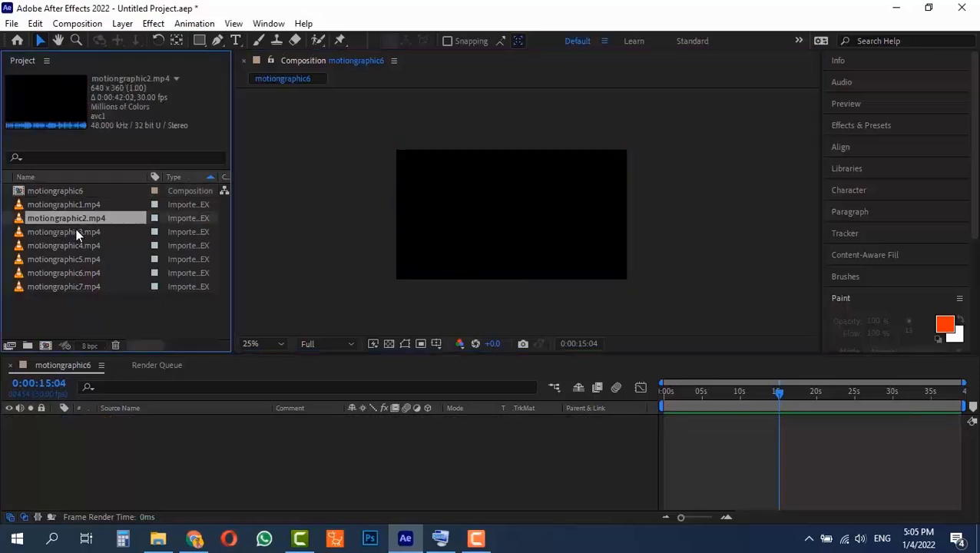
drag(82, 217, 115, 437)
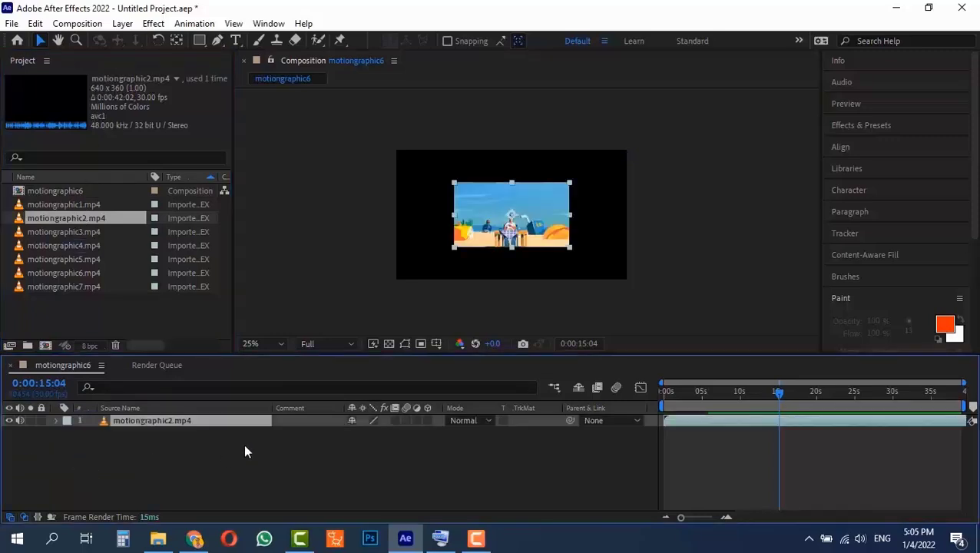
Try resizing the motiongraphic2.mp4 layer from its corner, freely and with its proportions kept, and undo the last resize
scroll(505, 212, up, 1)
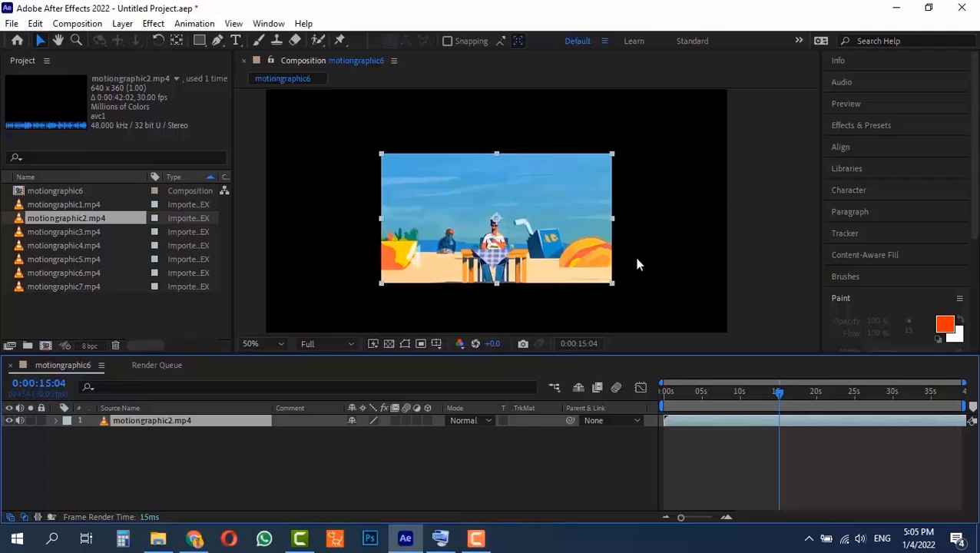
scroll(353, 167, down, 1)
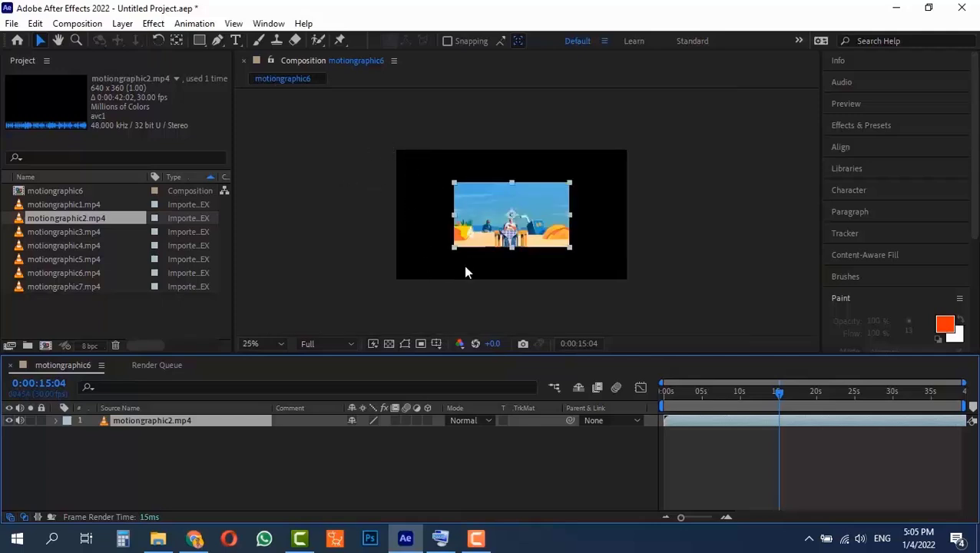
scroll(387, 153, up, 1)
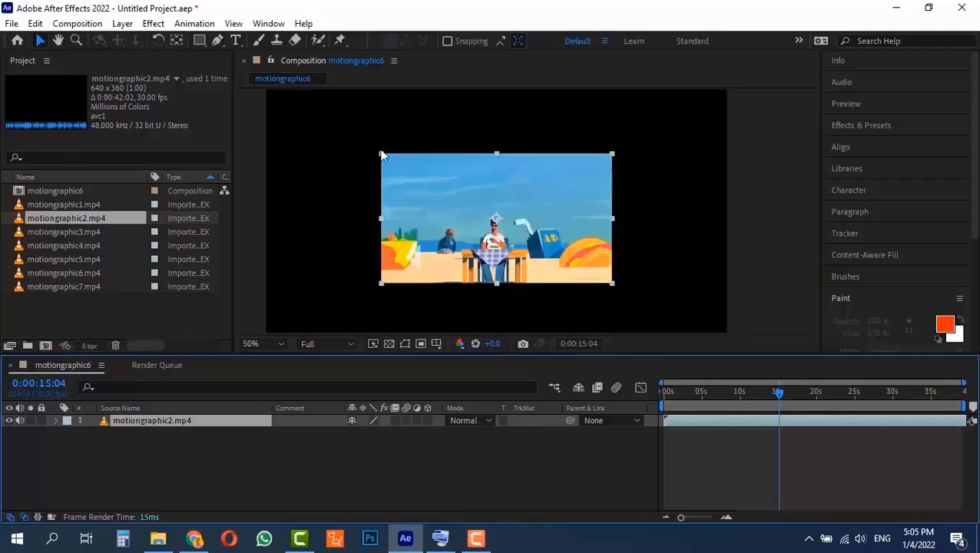
drag(381, 155, 400, 173)
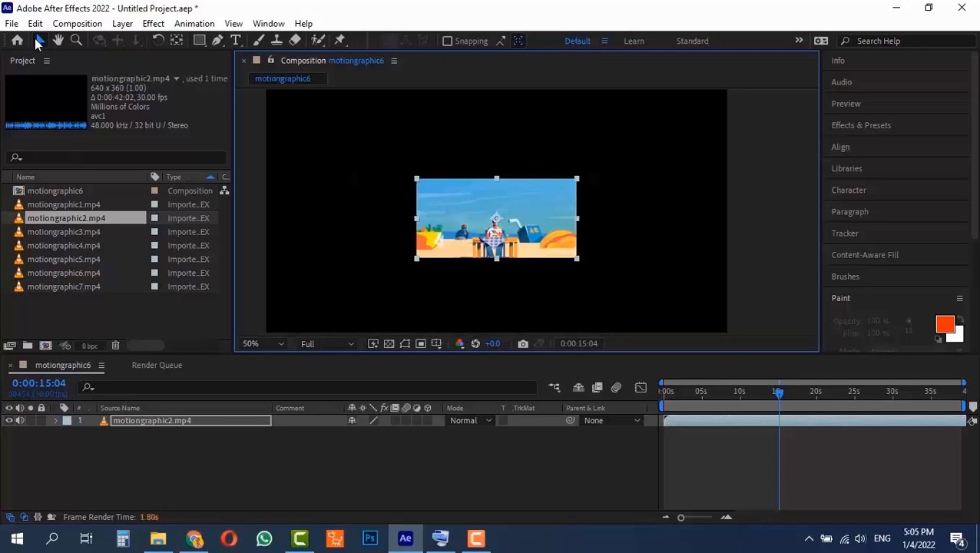
key(shift)
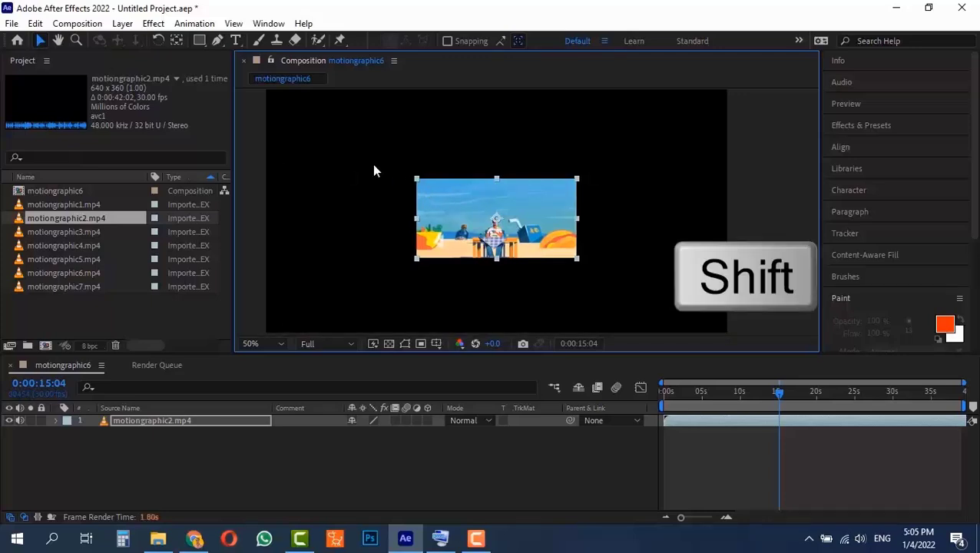
drag(415, 175, 377, 164)
click(425, 190)
key(ctrl+z)
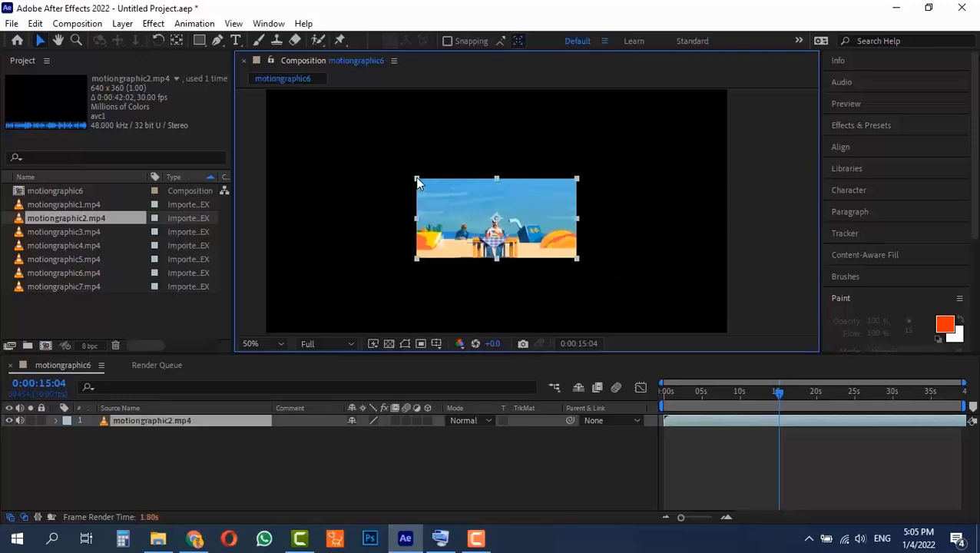
Enlarge the video layer proportionally from its corner until it nearly fills the frame, and undo the manual resizing
click(385, 145)
click(417, 179)
drag(412, 176, 301, 115)
key(ctrl+z)
key(ctrl+z)
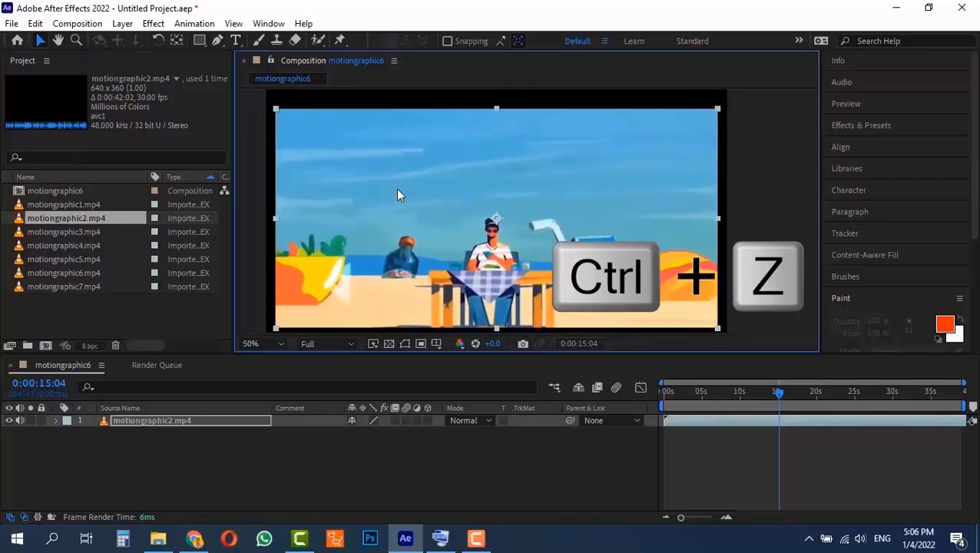
Fit the motiongraphic2.mp4 layer to the composition frame, undo the fit, and fit it again using the On-Screen Keyboard
key(ctrl+alt+f)
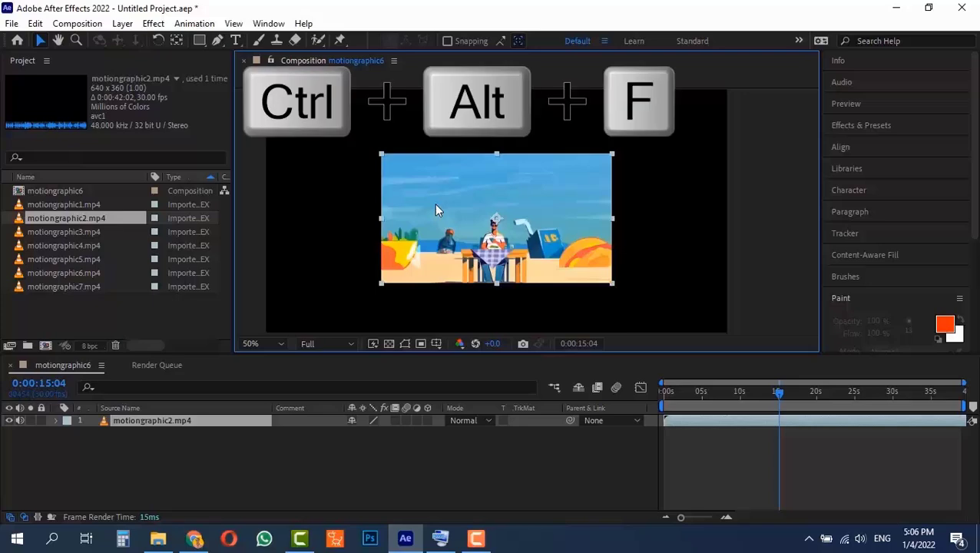
click(440, 538)
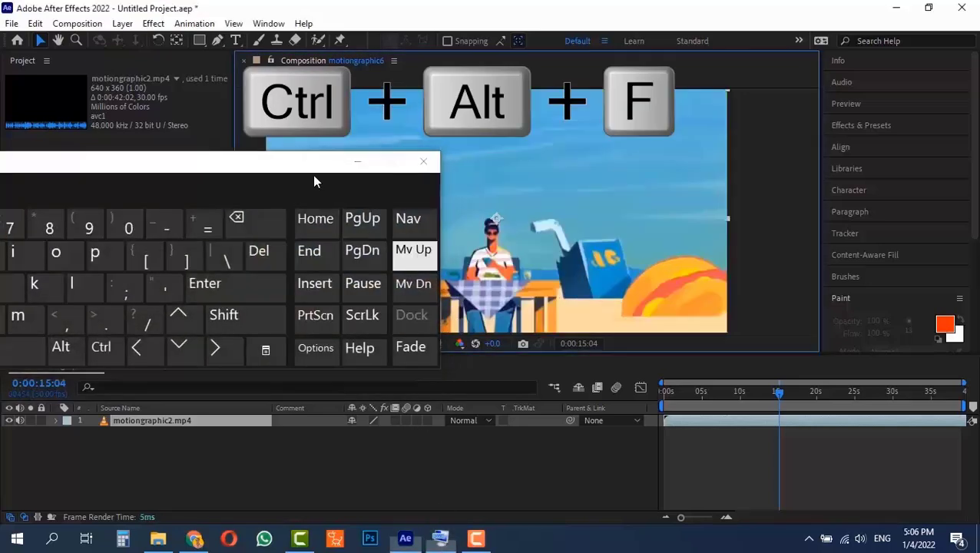
drag(281, 166, 242, 166)
key(ctrl+z)
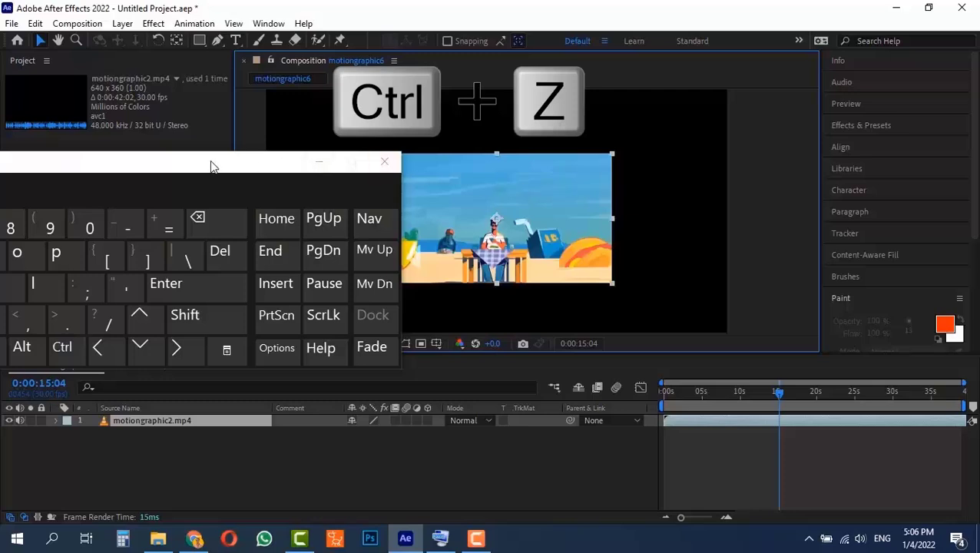
key(ctrl+alt+f)
drag(201, 166, 526, 173)
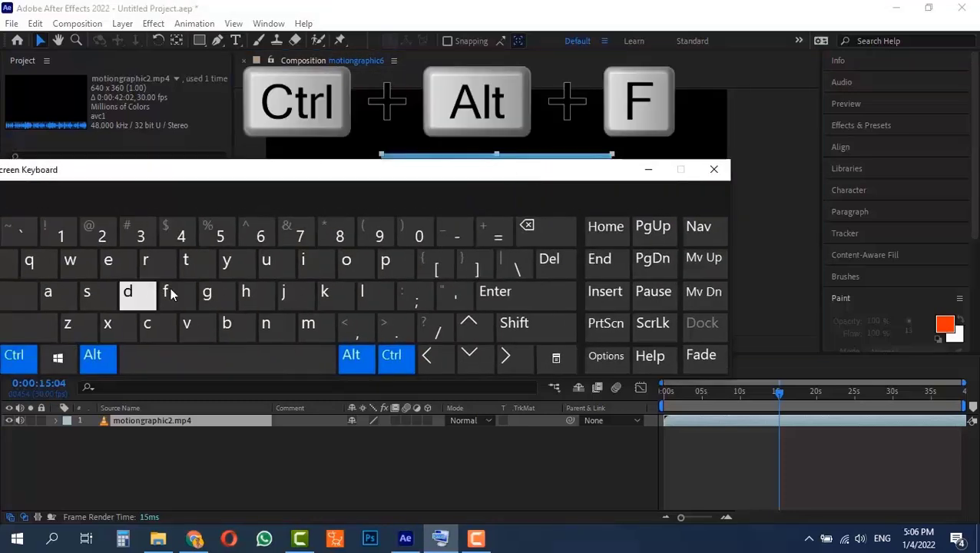
click(175, 292)
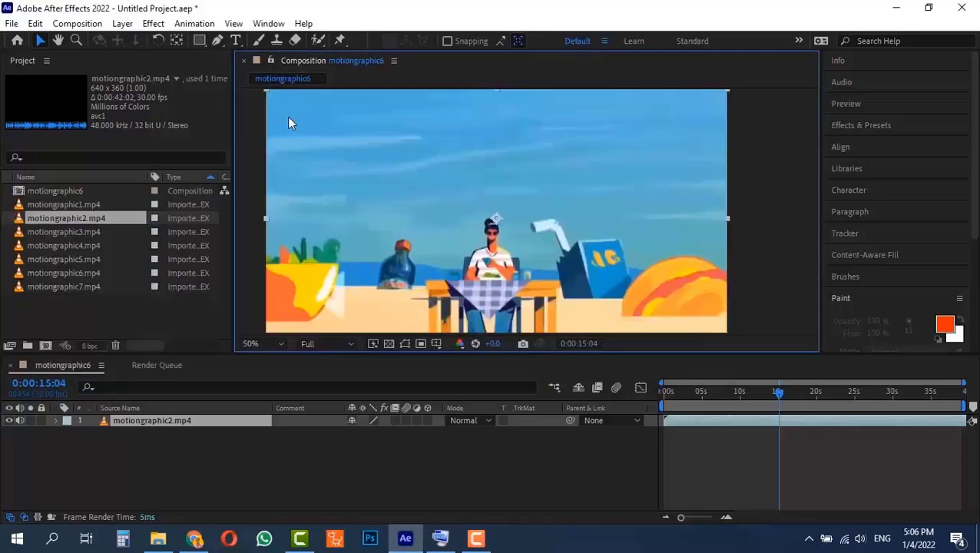
Examine how the fitted layer's edges match the composition frame, and check the motiongraphic6 composition's dimensions
scroll(462, 188, down, 5)
scroll(430, 175, up, 5)
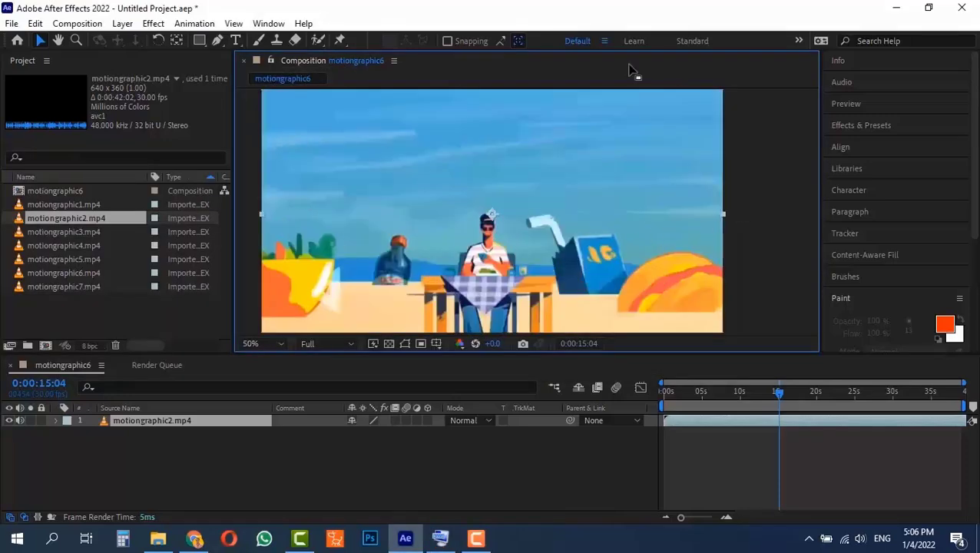
scroll(341, 269, down, 3)
scroll(294, 266, up, 3)
click(60, 189)
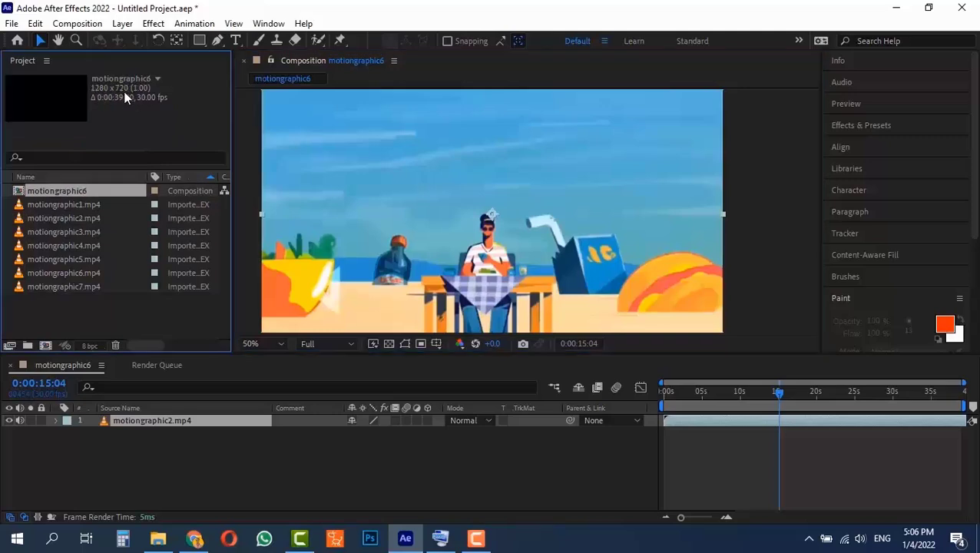
scroll(428, 203, down, 2)
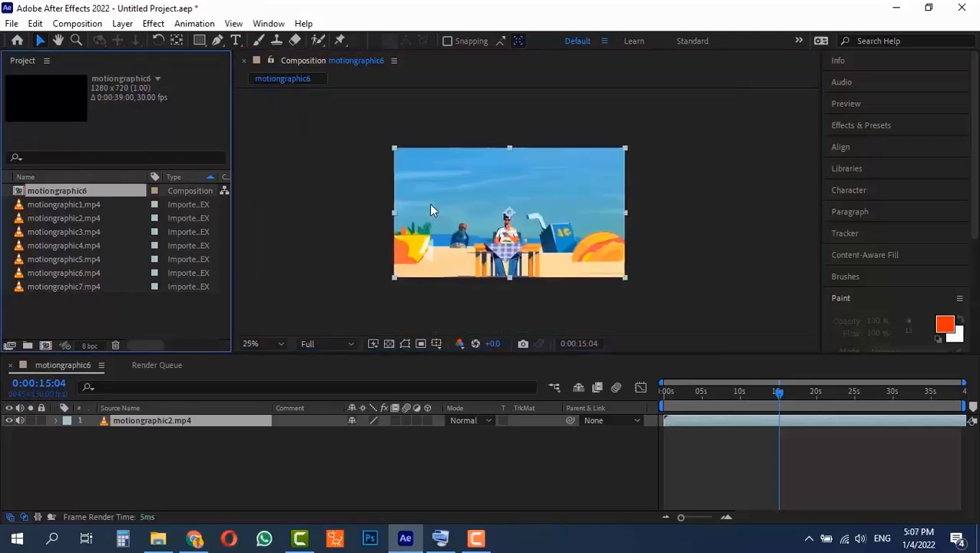
click(667, 207)
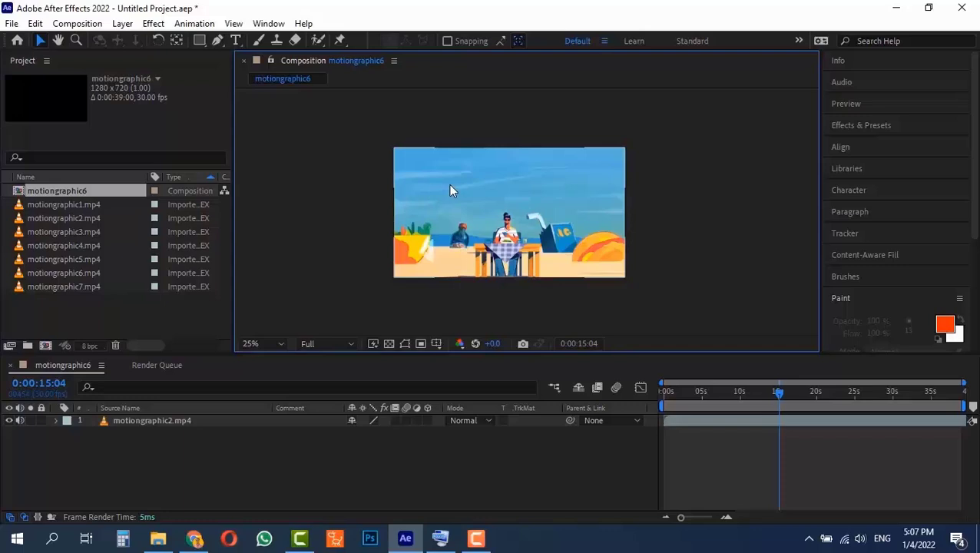
click(450, 189)
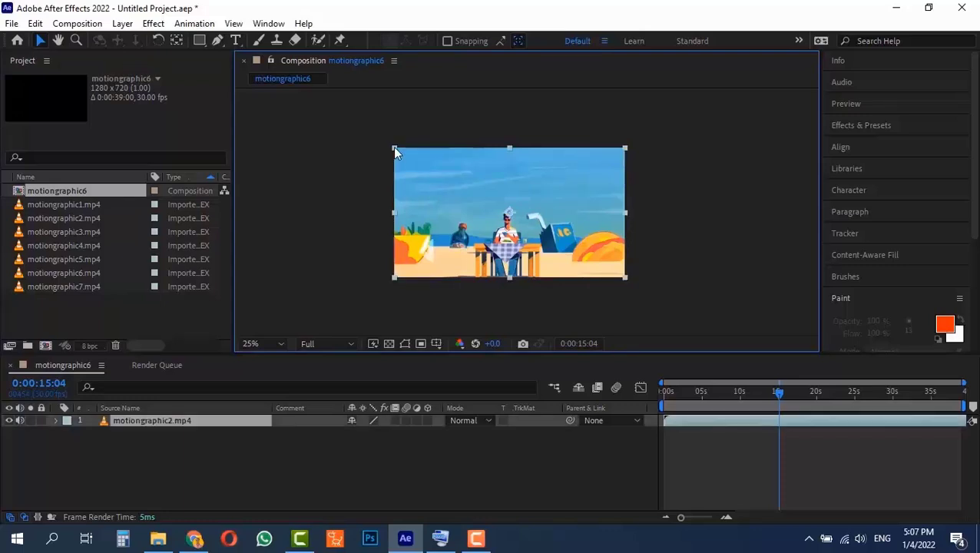
mouse_move(395, 148)
mouse_down()
mouse_move(468, 187)
mouse_move(418, 165)
mouse_move(464, 178)
mouse_move(430, 146)
mouse_move(465, 176)
mouse_move(382, 137)
mouse_move(433, 188)
mouse_move(394, 148)
mouse_up()
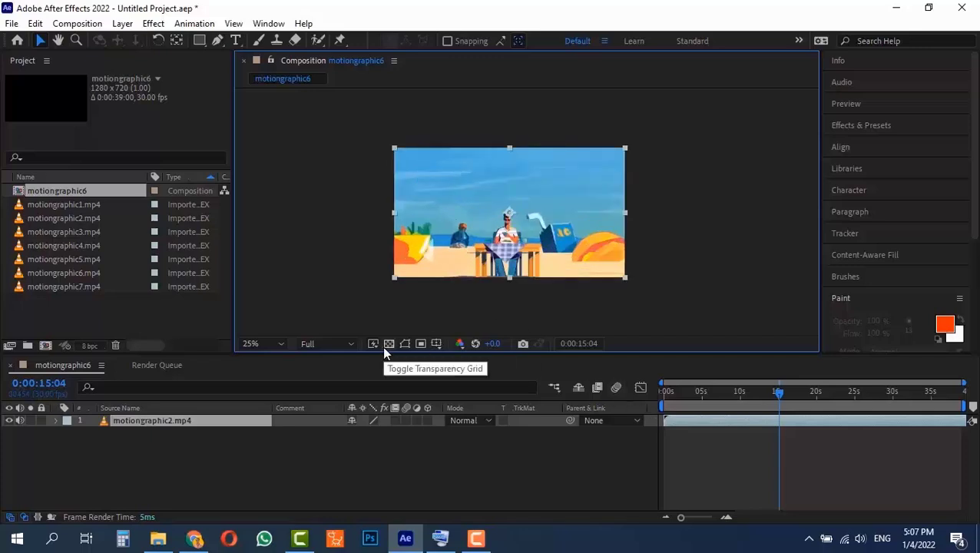
Switch the transparency grid on and off, and hide the motiongraphic2.mp4 layer
click(385, 345)
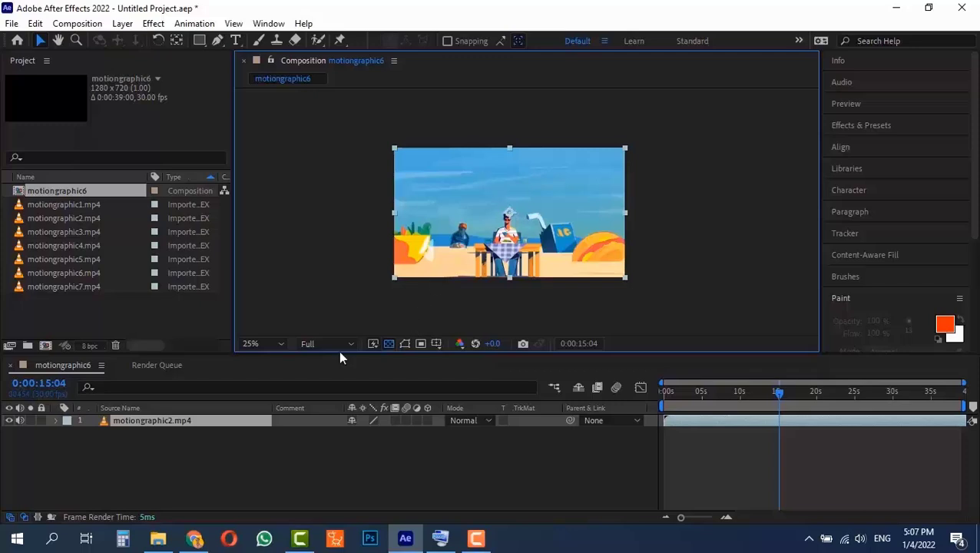
click(392, 342)
click(9, 420)
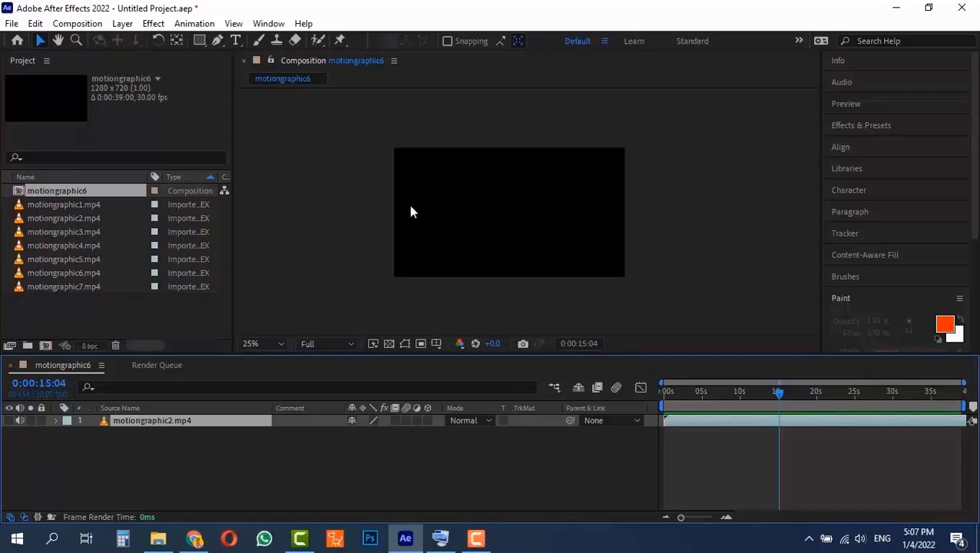
Try a red background colour, D60909, in the motiongraphic6 composition settings, and close the settings without applying it
right_click(56, 191)
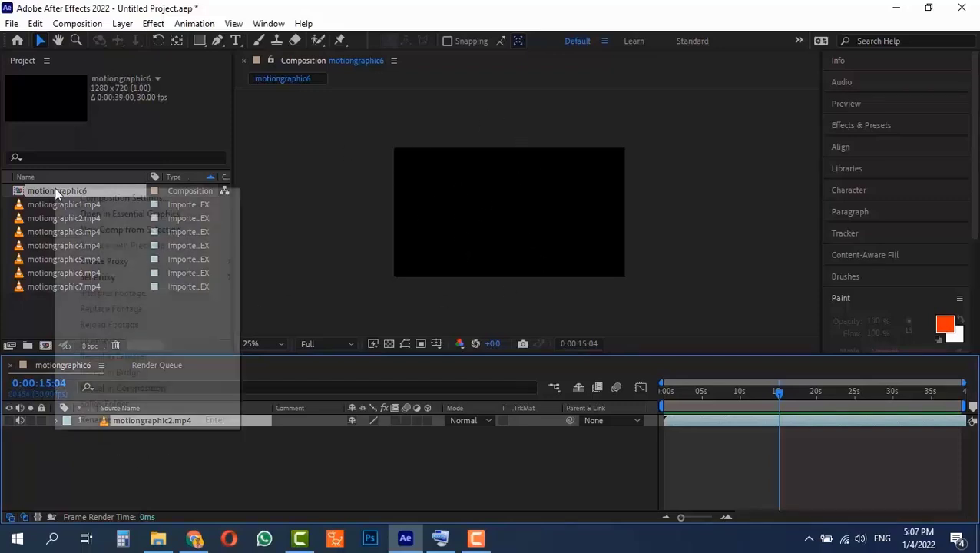
click(87, 201)
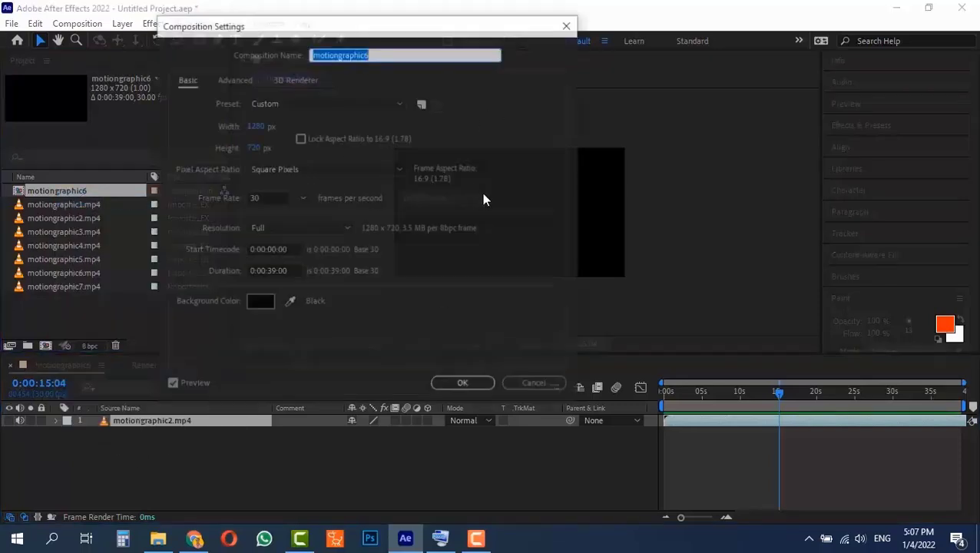
click(259, 302)
drag(365, 179, 370, 157)
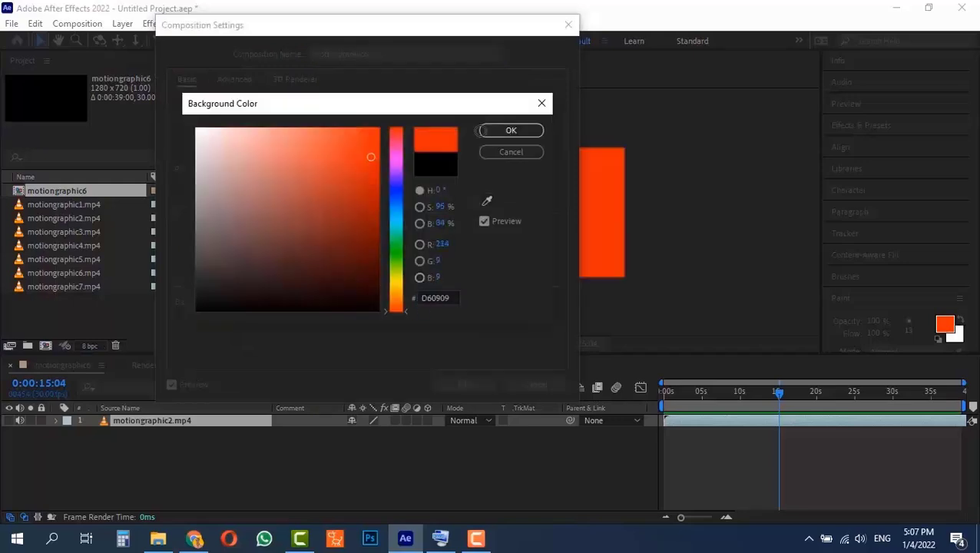
click(511, 130)
click(569, 24)
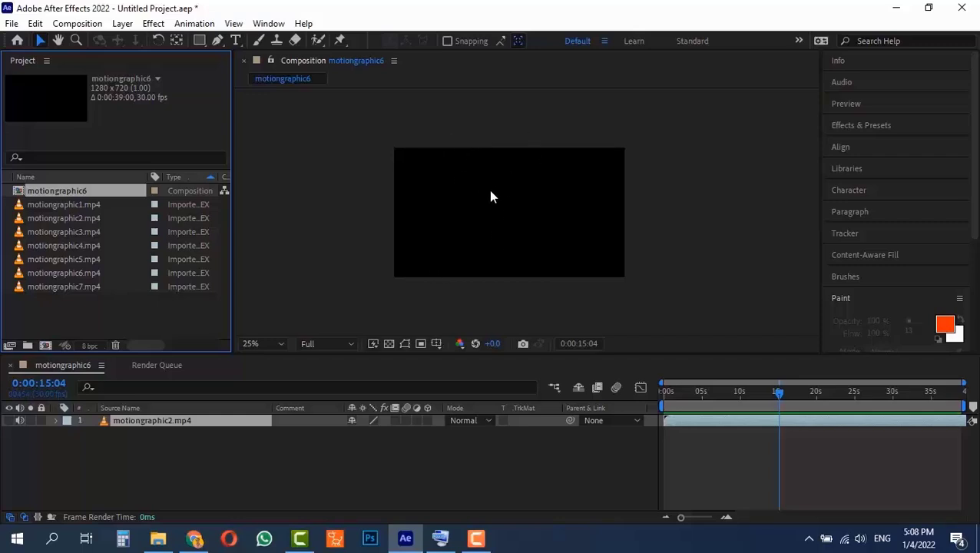
Toggle the transparency grid on and off to compare the empty frame with its black background
click(388, 343)
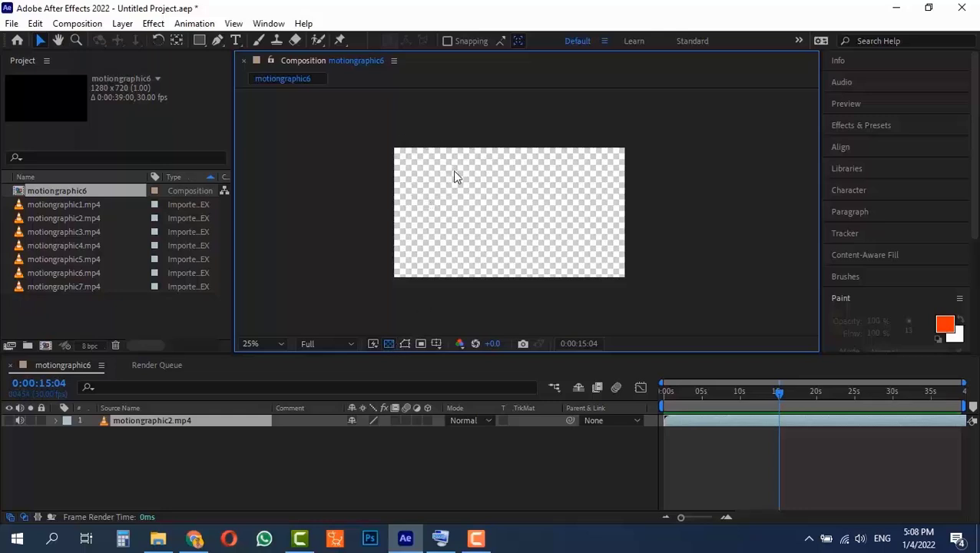
click(389, 343)
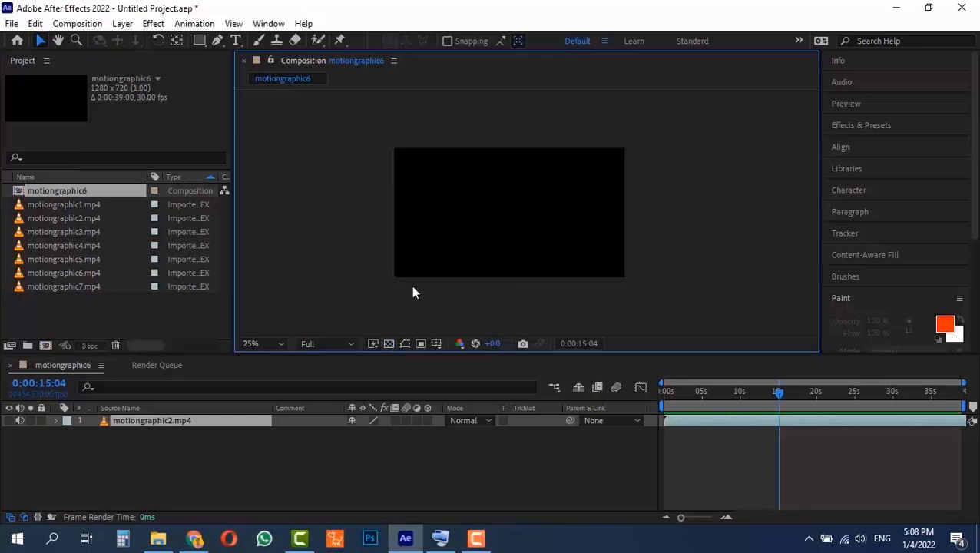
click(388, 345)
click(387, 343)
Draw an open, curved four-point mask path across the hidden motiongraphic2.mp4 layer with the Pen tool
click(217, 40)
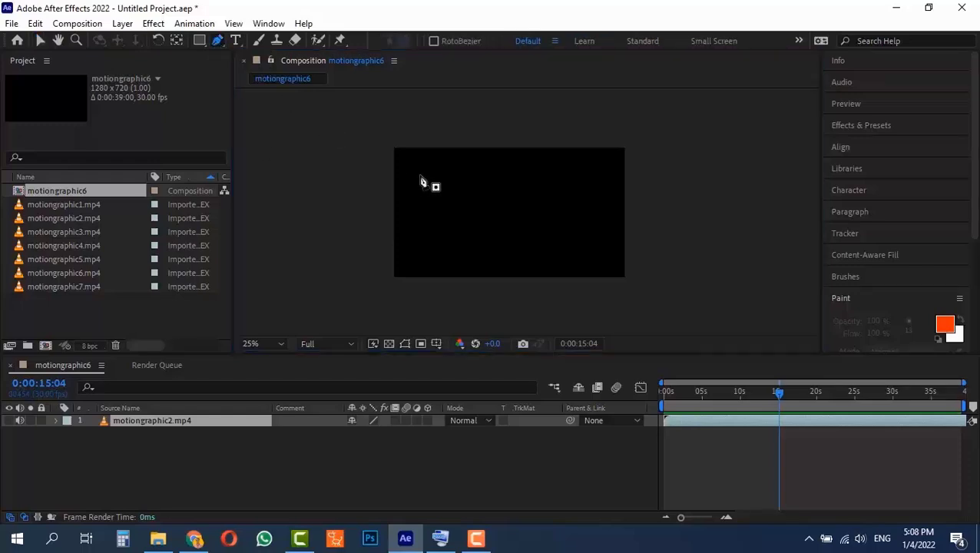
click(420, 175)
drag(470, 206, 481, 231)
drag(541, 238, 559, 243)
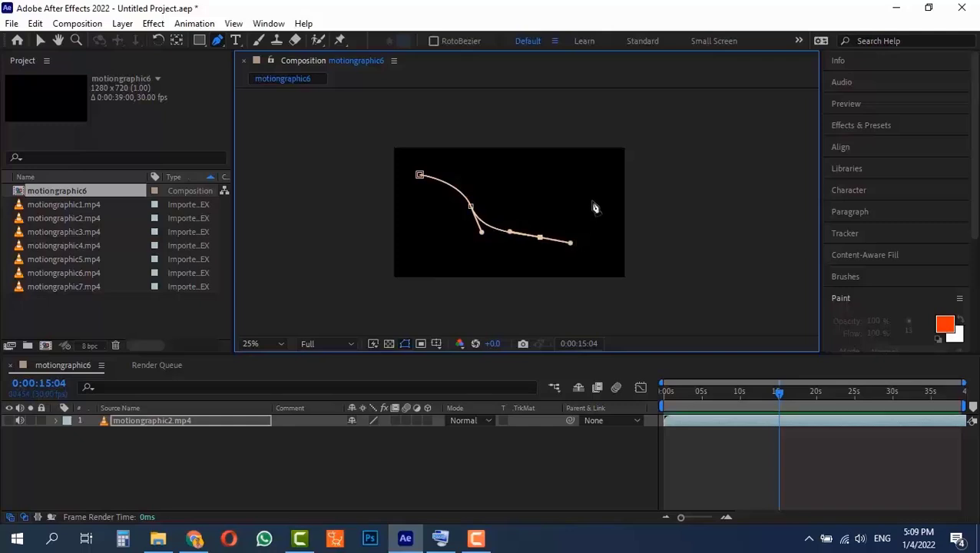
drag(591, 196, 601, 169)
scroll(561, 270, up, 1)
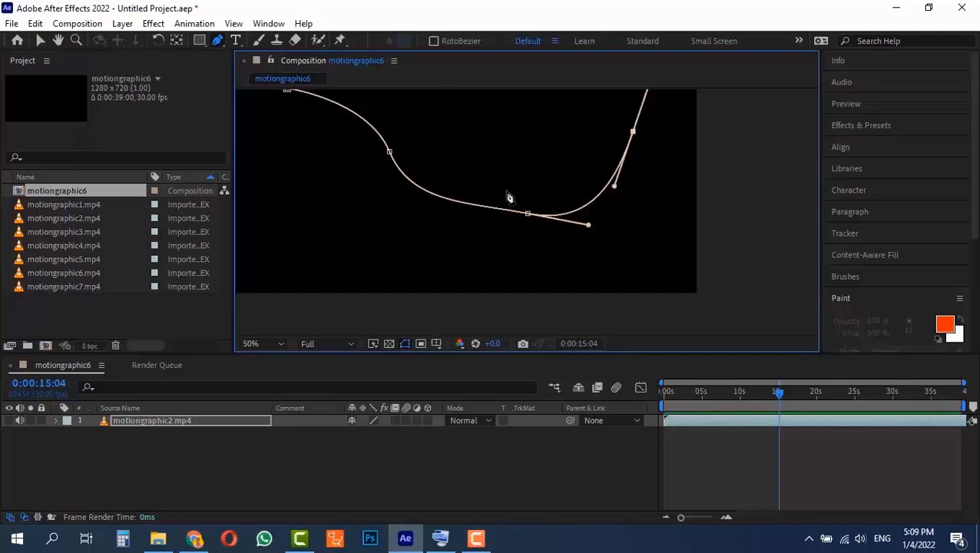
Toggle the visibility of mask and shape paths off and on to compare the view with and without the drawn path
click(404, 343)
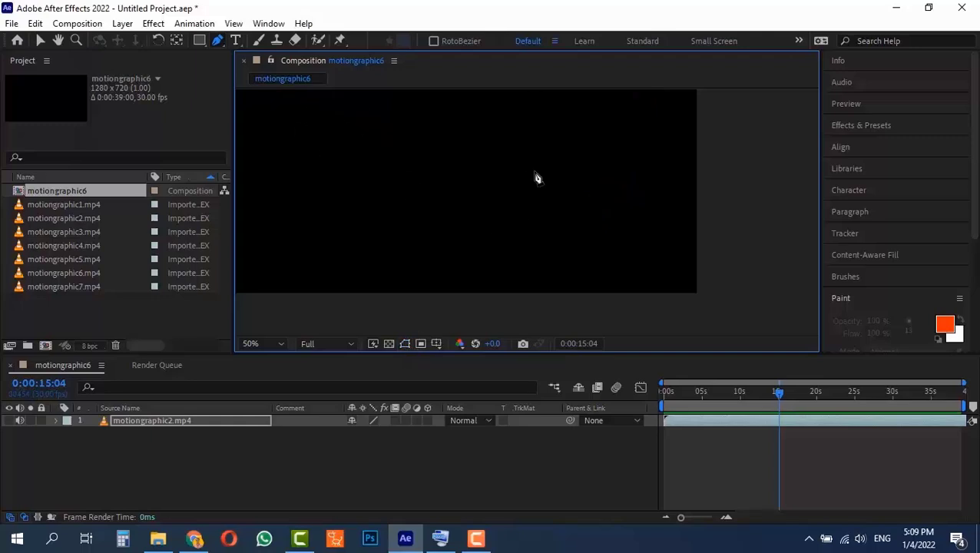
click(405, 343)
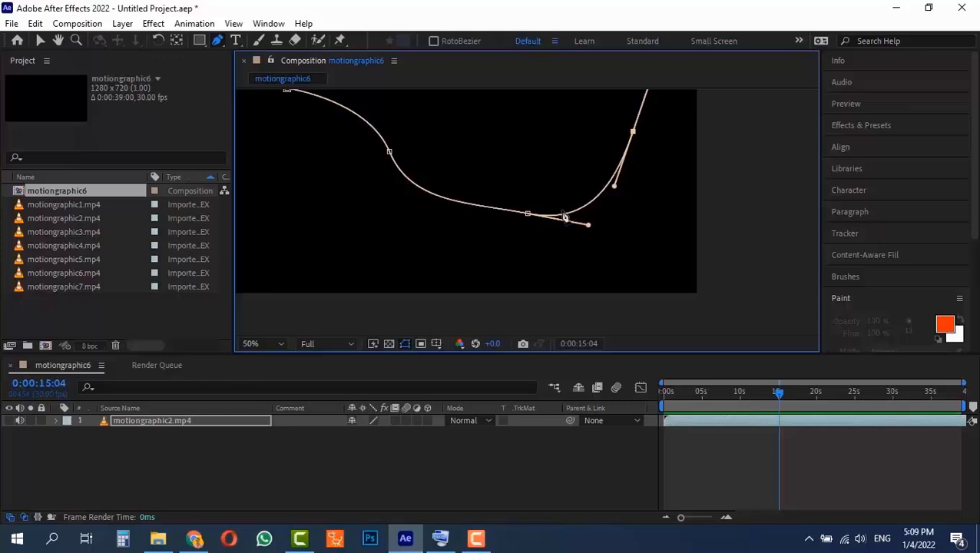
click(405, 345)
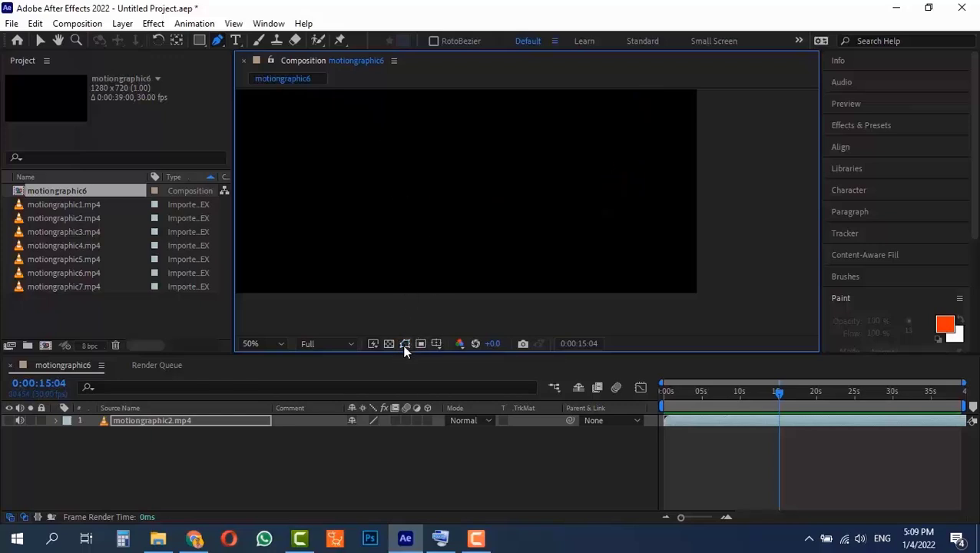
click(405, 345)
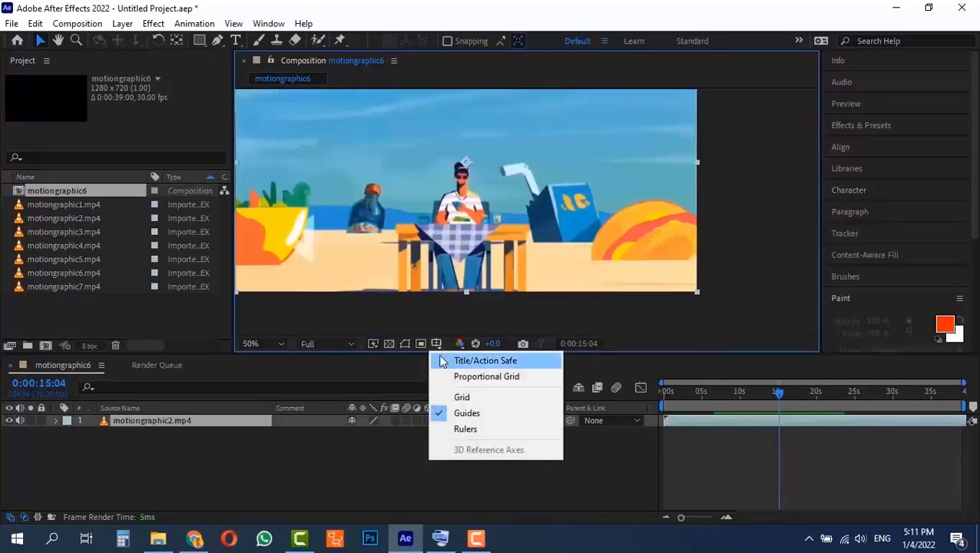
Display the Title/Action Safe guides over the motiongraphic6 composition at 25% magnification
click(442, 362)
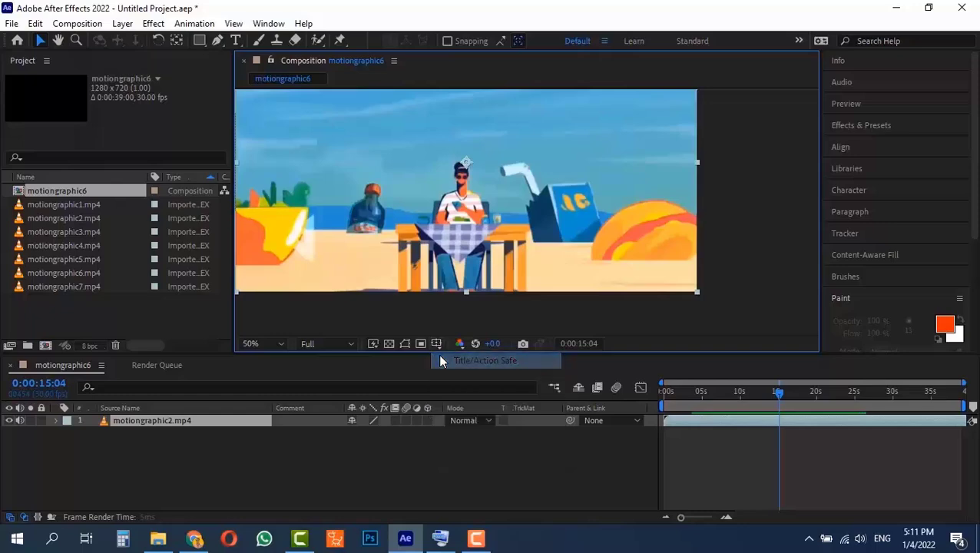
scroll(334, 143, down, 2)
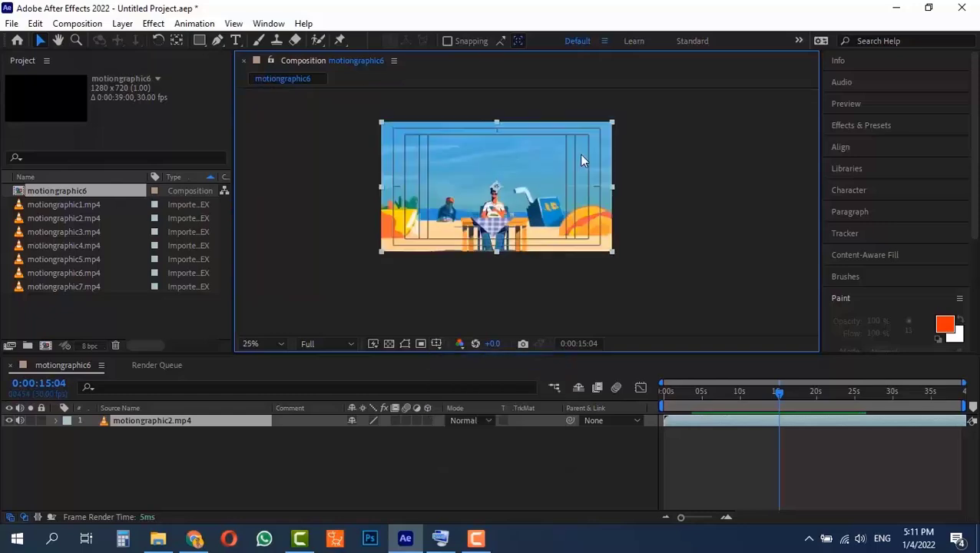
Toggle the Title/Action Safe guides off and on to compare the motiongraphic6 composition at 50% magnification
scroll(418, 171, up, 3)
scroll(430, 171, down, 1)
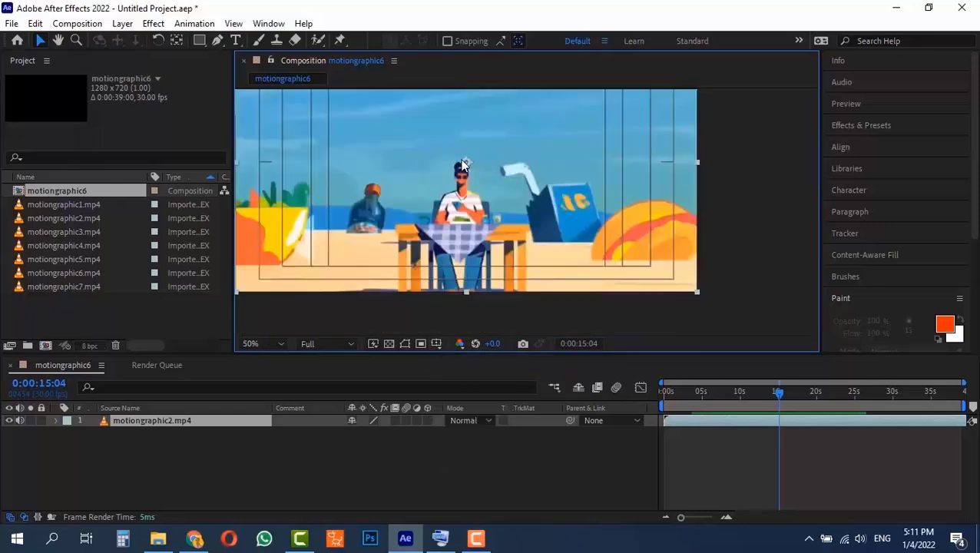
click(437, 344)
click(463, 359)
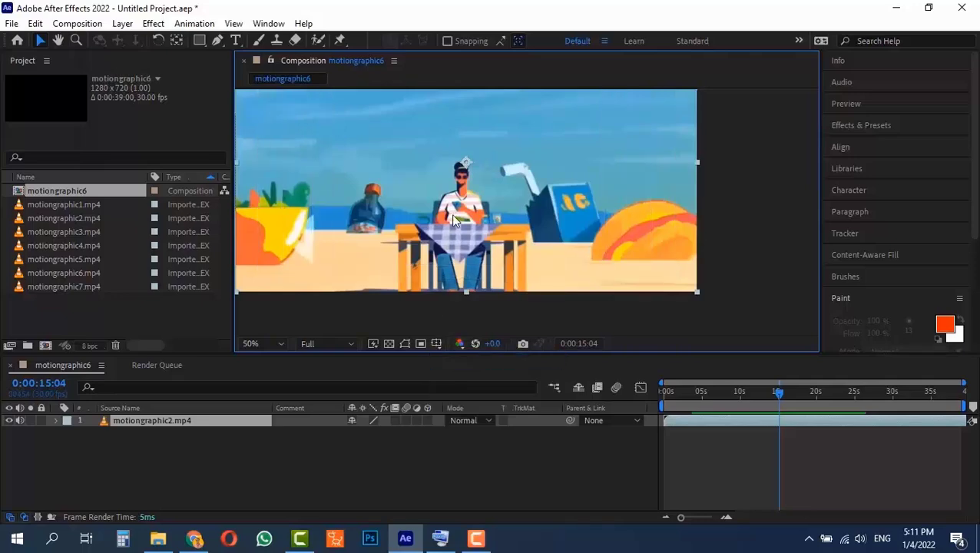
scroll(453, 216, down, 1)
scroll(453, 216, up, 1)
click(752, 215)
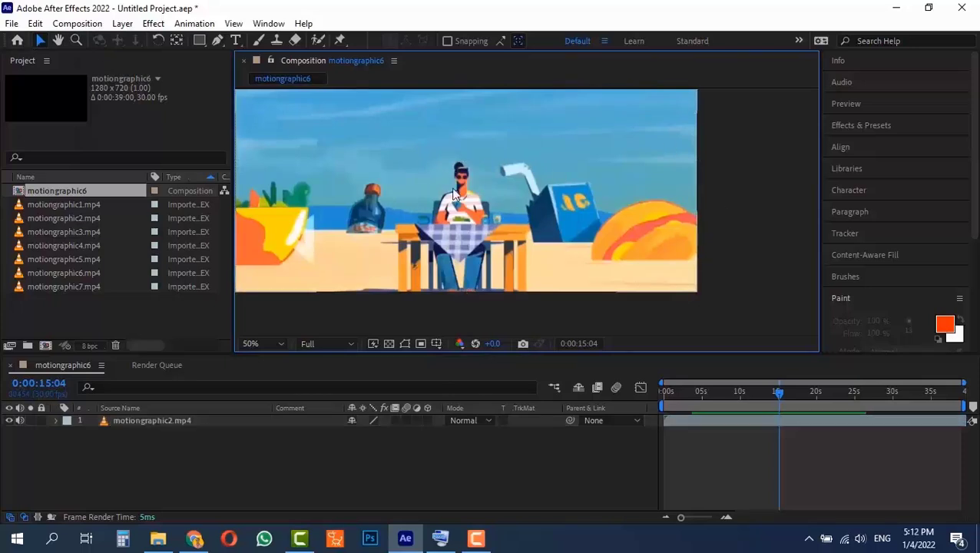
click(437, 343)
click(455, 358)
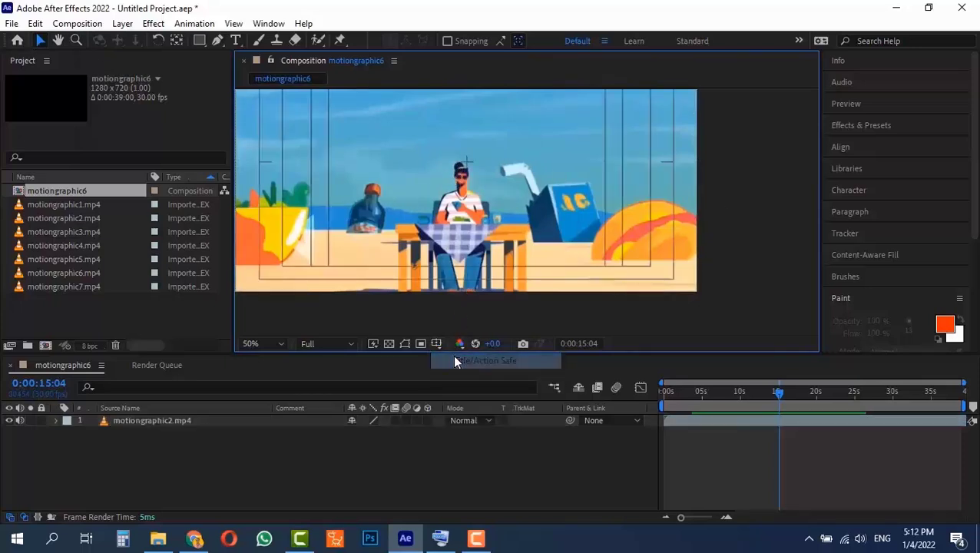
Examine the frame's centre mark and the motiongraphic2.mp4 layer's anchor point at 100%, 50% and 25% magnification
scroll(461, 164, up, 4)
scroll(400, 153, down, 4)
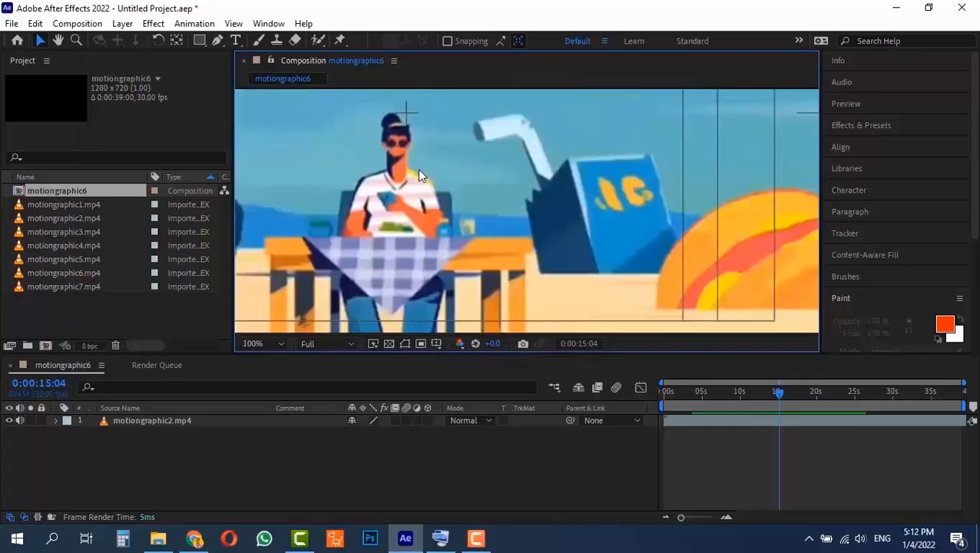
scroll(572, 168, down, 2)
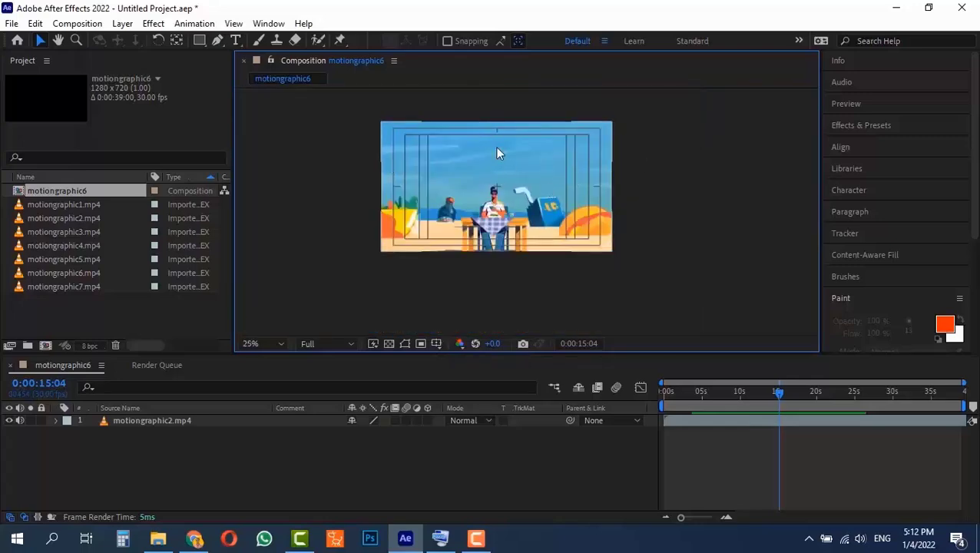
scroll(497, 153, up, 4)
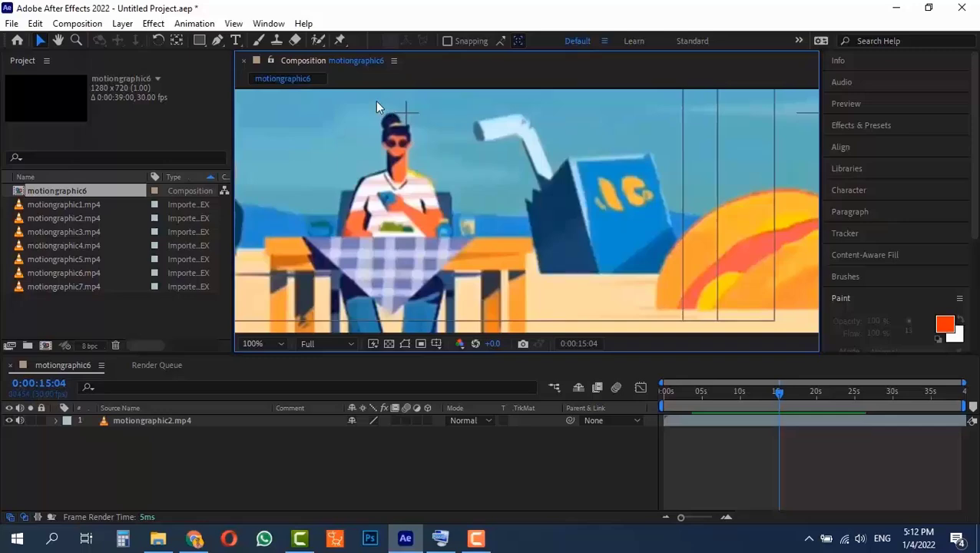
click(398, 164)
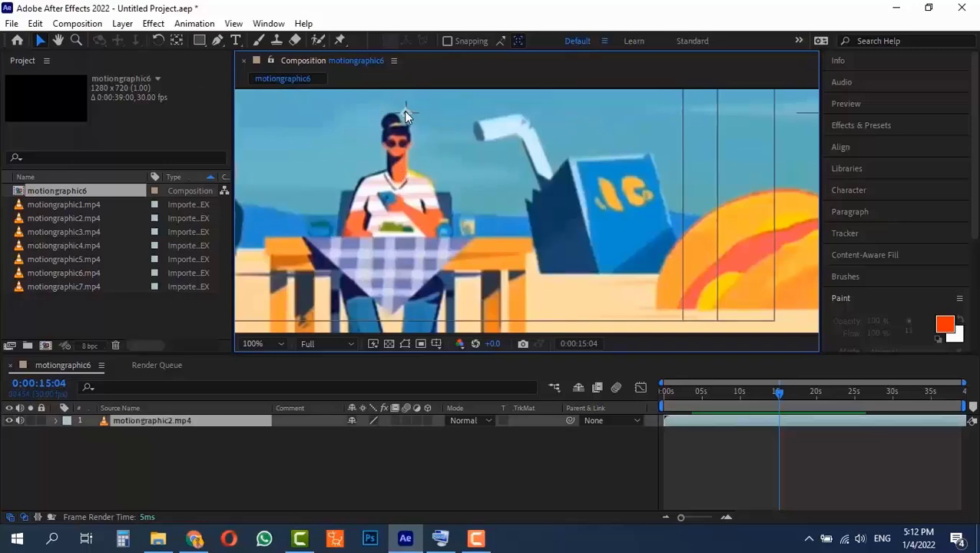
scroll(408, 158, down, 4)
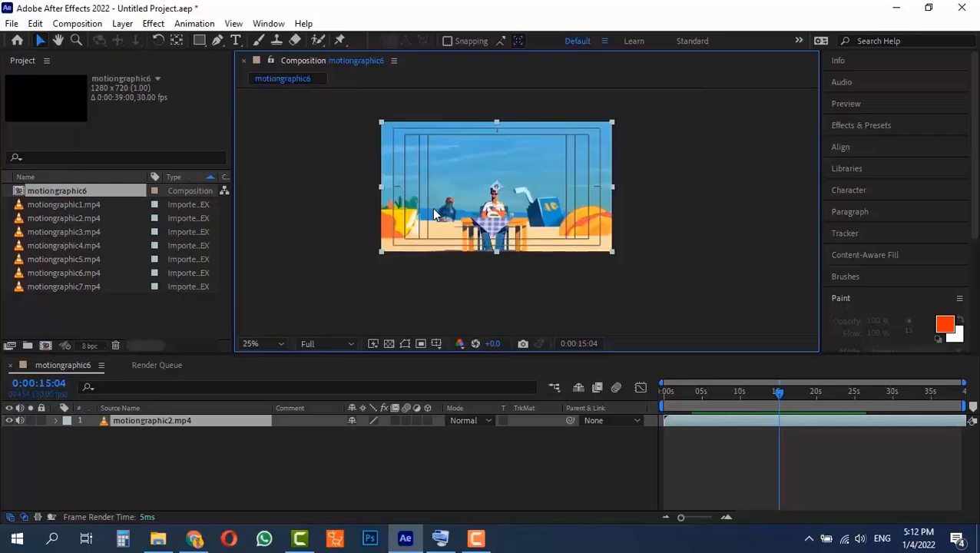
scroll(432, 207, up, 1)
scroll(404, 140, up, 1)
scroll(404, 141, down, 1)
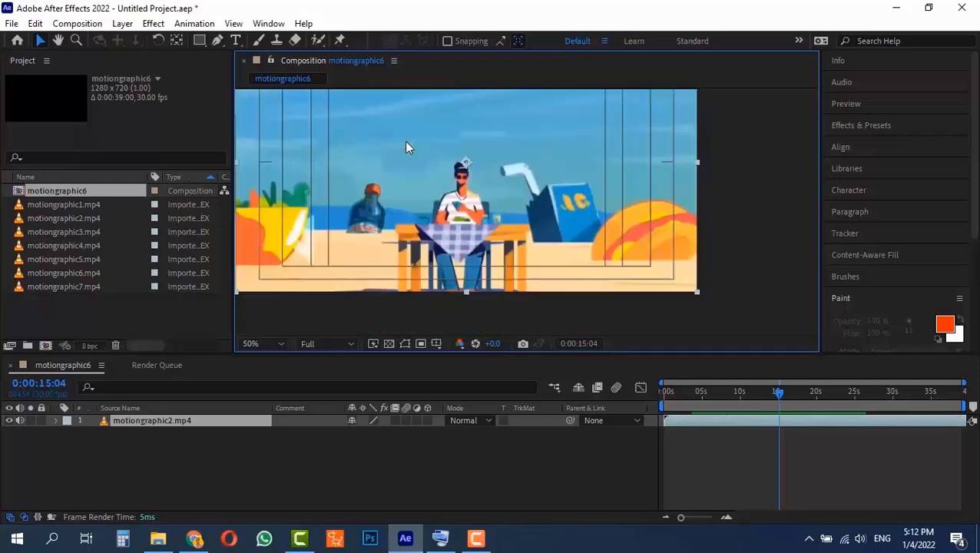
scroll(408, 147, down, 1)
Scale the motiongraphic2.mp4 layer down proportionally around its centre anchor point to about half size, and undo the scaling
key(shift)
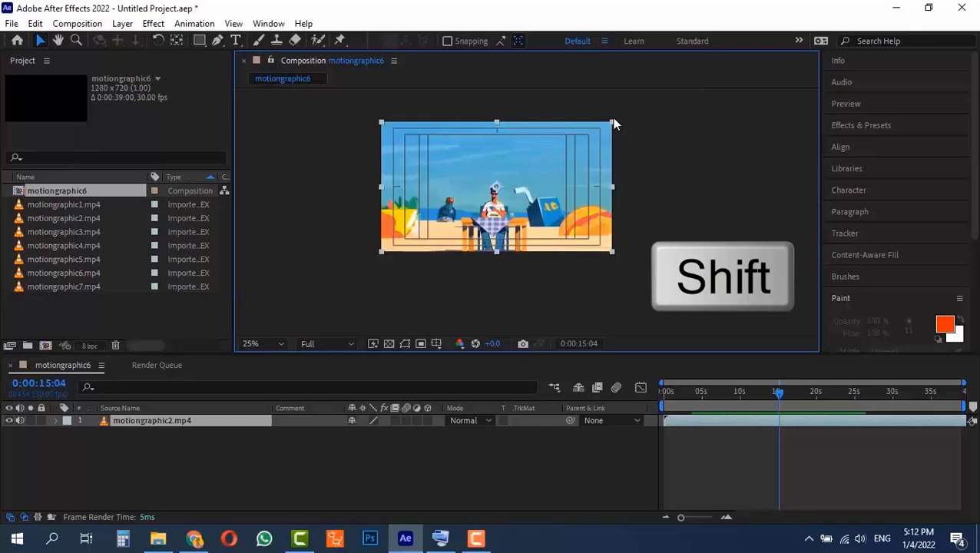
drag(613, 123, 547, 175)
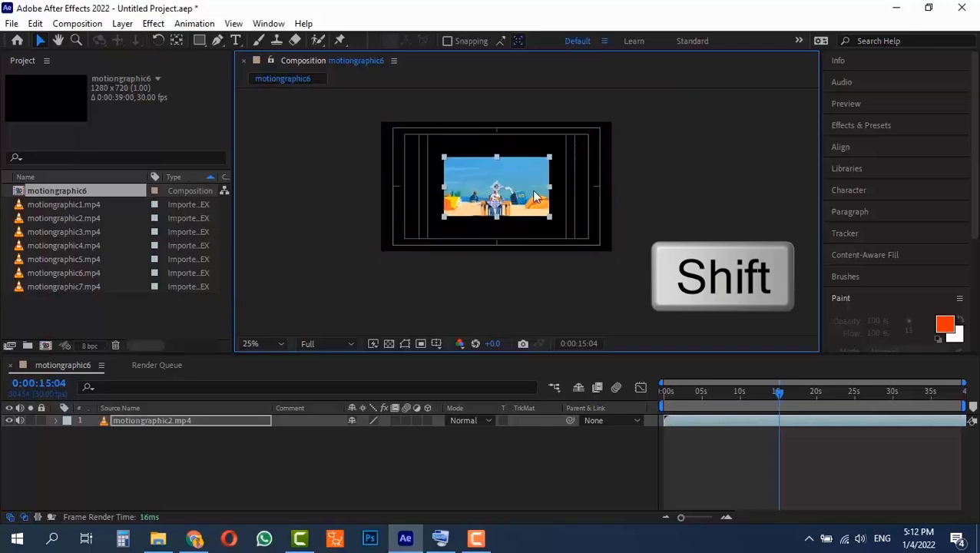
key(ctrl+z)
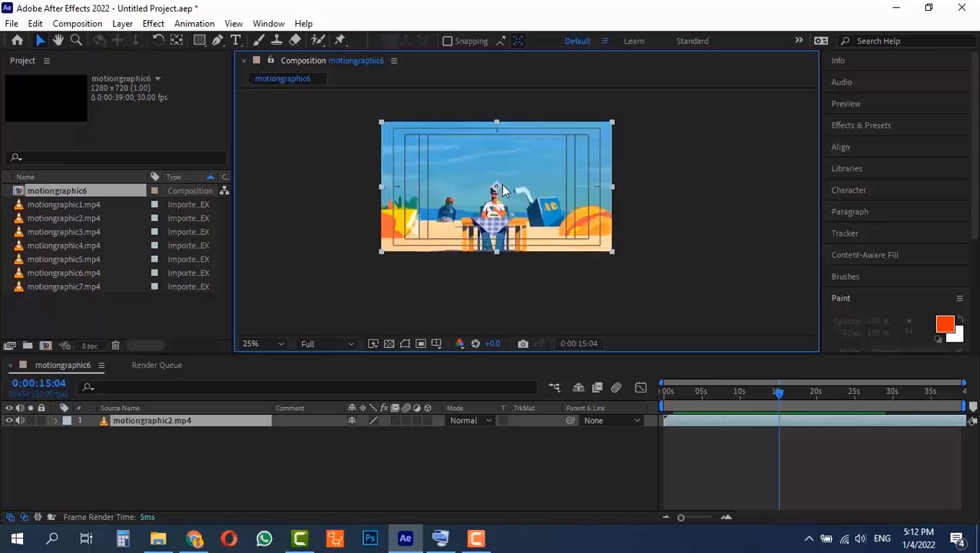
Move the motiongraphic2.mp4 layer's anchor point to its upper-left corner with the Pan Behind tool, snapping it onto the corner
click(179, 43)
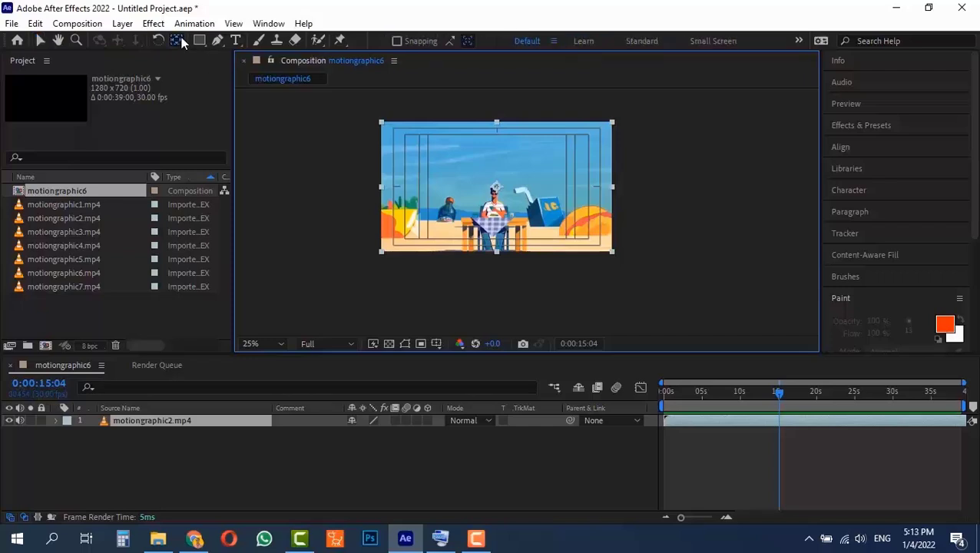
drag(497, 190, 425, 119)
mouse_move(370, 135)
mouse_down()
mouse_move(397, 235)
mouse_move(612, 252)
mouse_move(615, 123)
mouse_move(589, 159)
mouse_move(464, 164)
mouse_move(422, 157)
mouse_move(381, 124)
mouse_move(404, 151)
mouse_move(382, 125)
mouse_move(382, 247)
mouse_move(450, 203)
mouse_move(503, 192)
mouse_move(486, 186)
mouse_move(516, 188)
mouse_move(582, 156)
mouse_move(611, 125)
mouse_move(619, 247)
mouse_move(507, 248)
mouse_move(507, 191)
mouse_move(380, 140)
mouse_move(382, 123)
mouse_up()
key(ctrl)
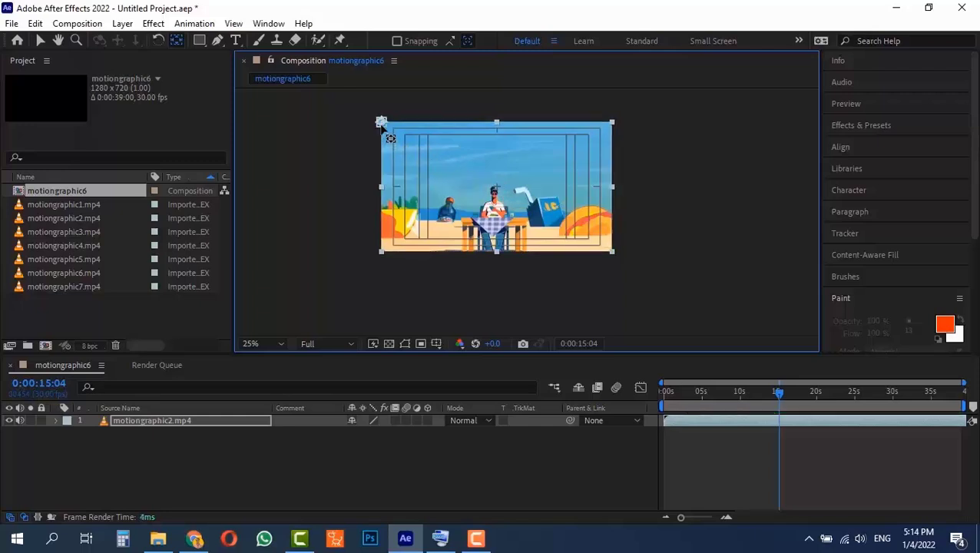
Scale the layer down from its upper-left anchor point to about half the frame, and enlarge it back to the full frame
click(40, 42)
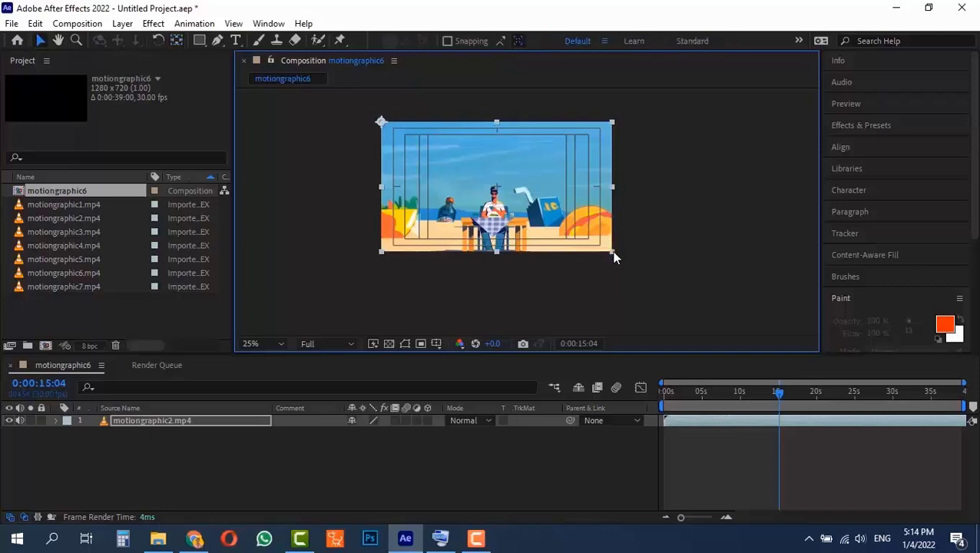
drag(614, 257, 522, 204)
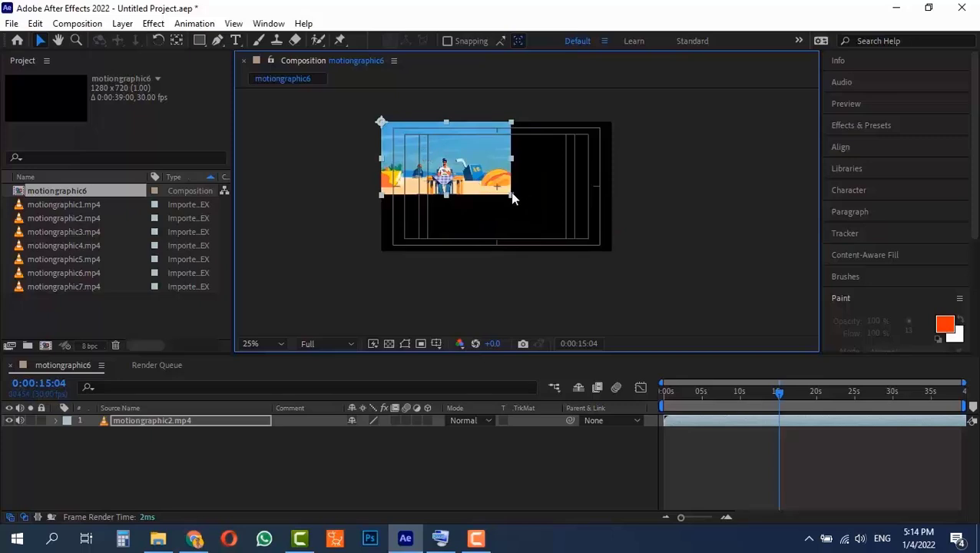
drag(511, 193, 613, 234)
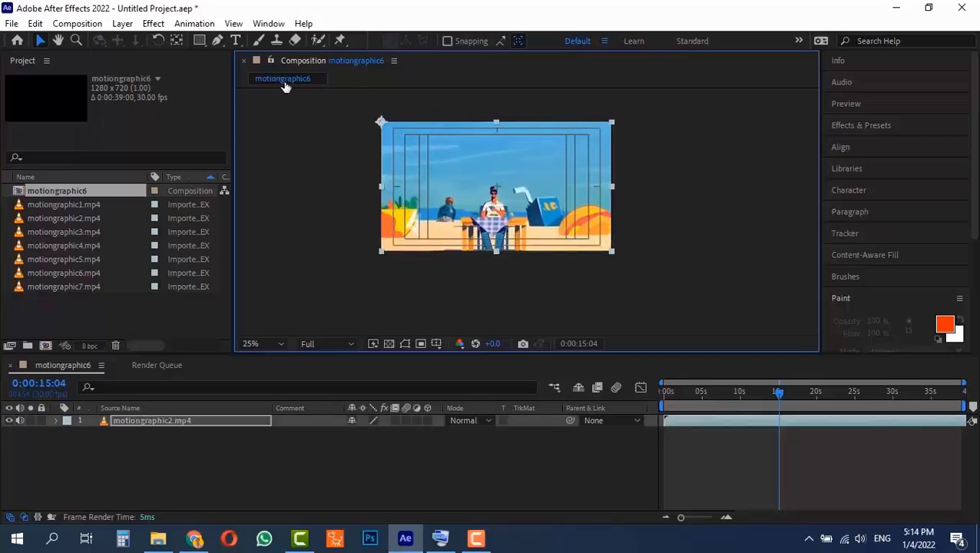
Rotate the motiongraphic2.mp4 layer clockwise about its upper-left corner, and fit it back to the composition frame
click(158, 41)
click(626, 125)
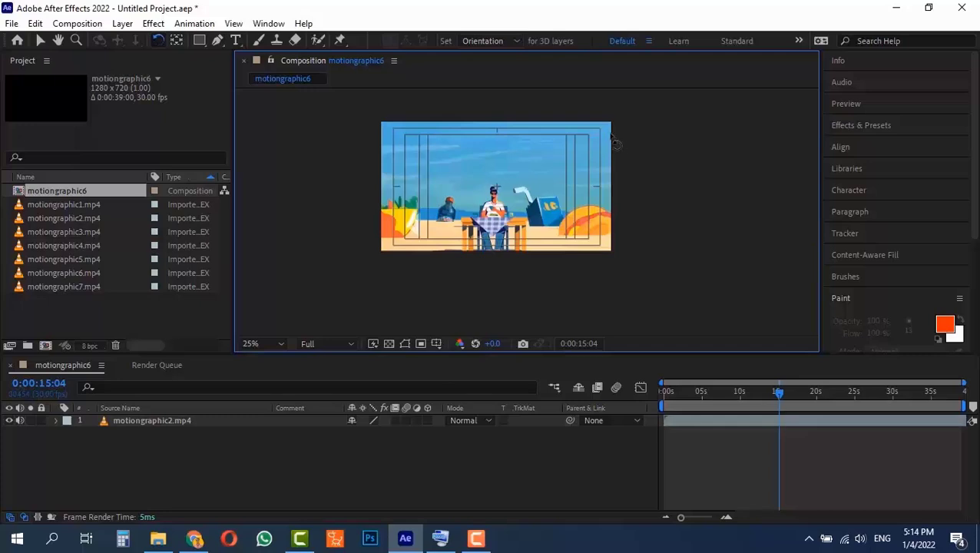
click(609, 134)
drag(618, 135, 555, 265)
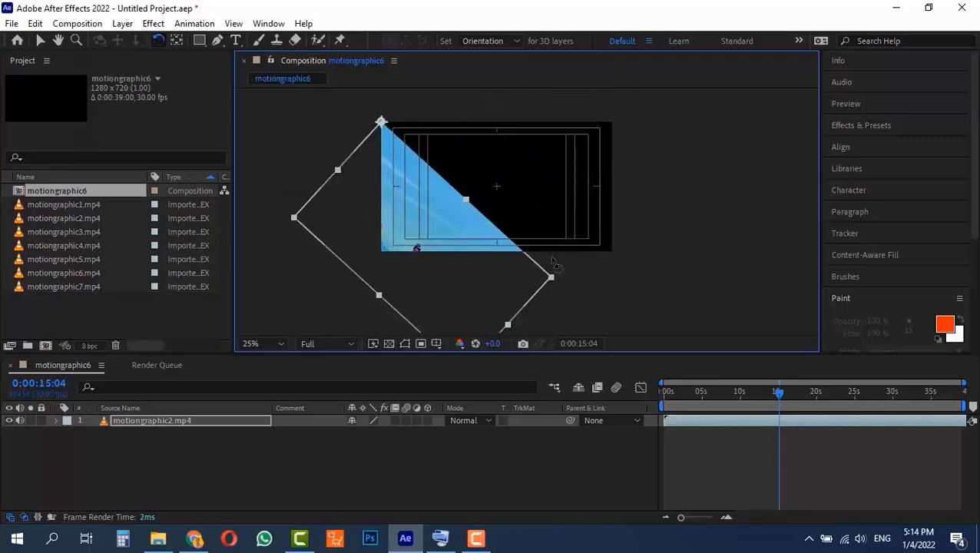
key(ctrl+alt+f)
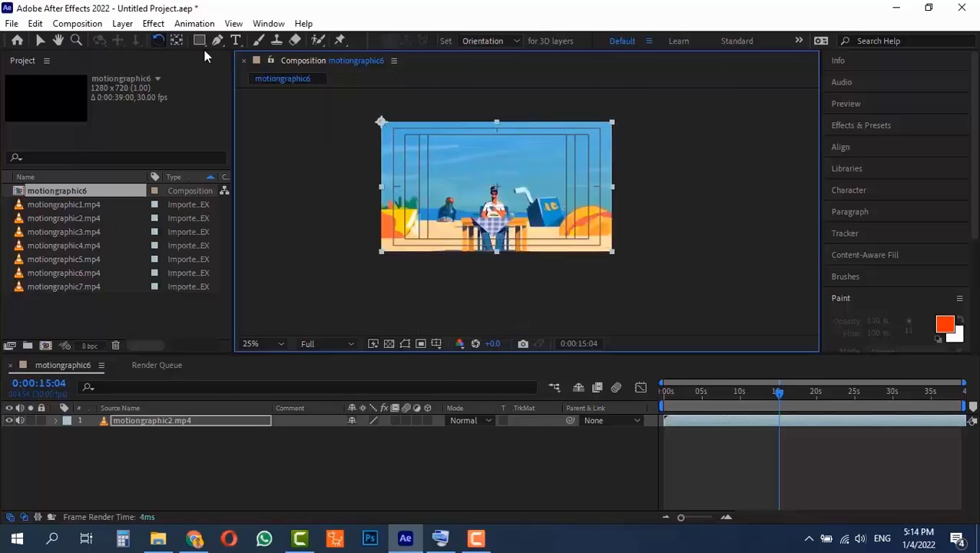
Move the layer's anchor point back to its centre and tilt the layer slightly clockwise with the Rotation tool
key(y)
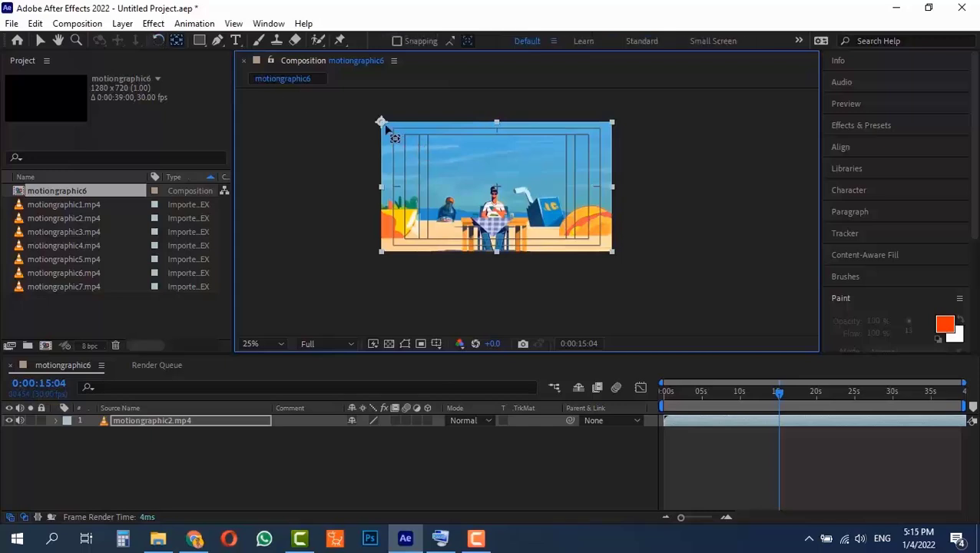
drag(382, 123, 496, 187)
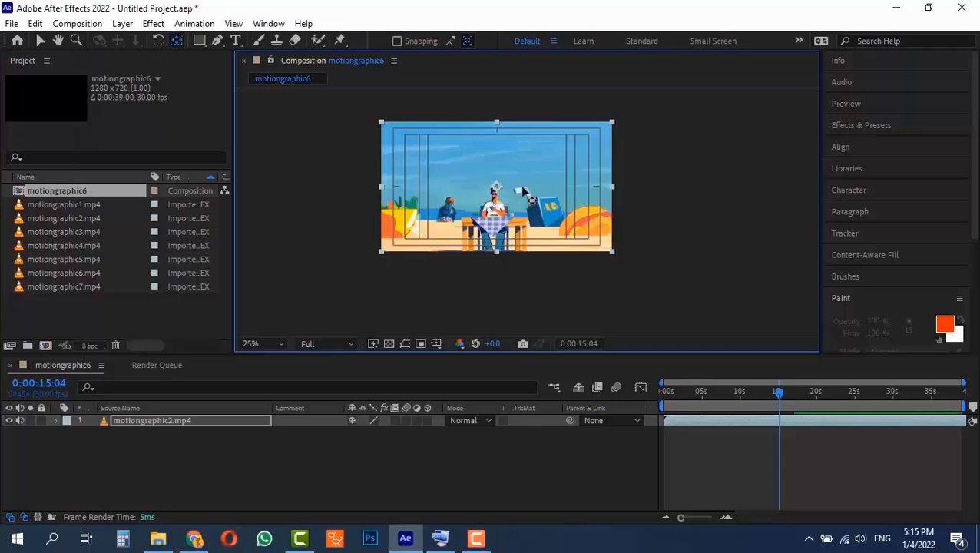
key(w)
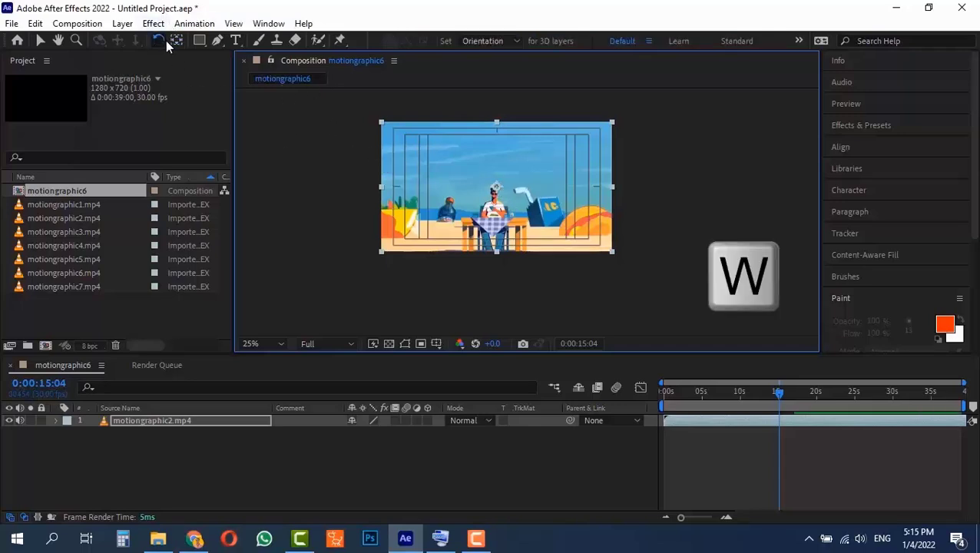
drag(614, 126, 659, 142)
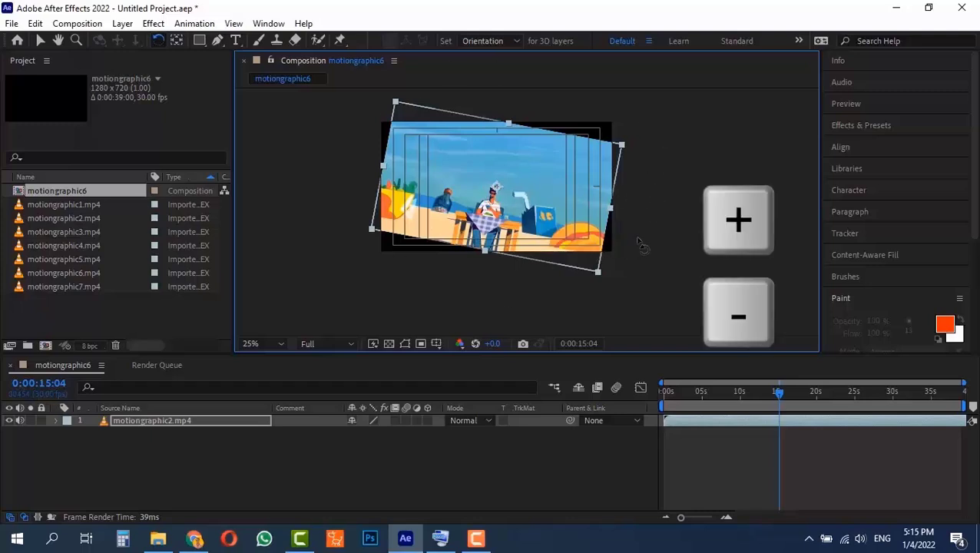
Nudge the layer's rotation in small increments, mostly counter-clockwise, to reduce its tilt
key(KP_Add)
key(KP_Subtract)
key(KP_Subtract)
key(KP_Subtract)
key(KP_Subtract)
key(KP_Subtract)
key(KP_Subtract)
key(KP_Subtract)
key(KP_Subtract)
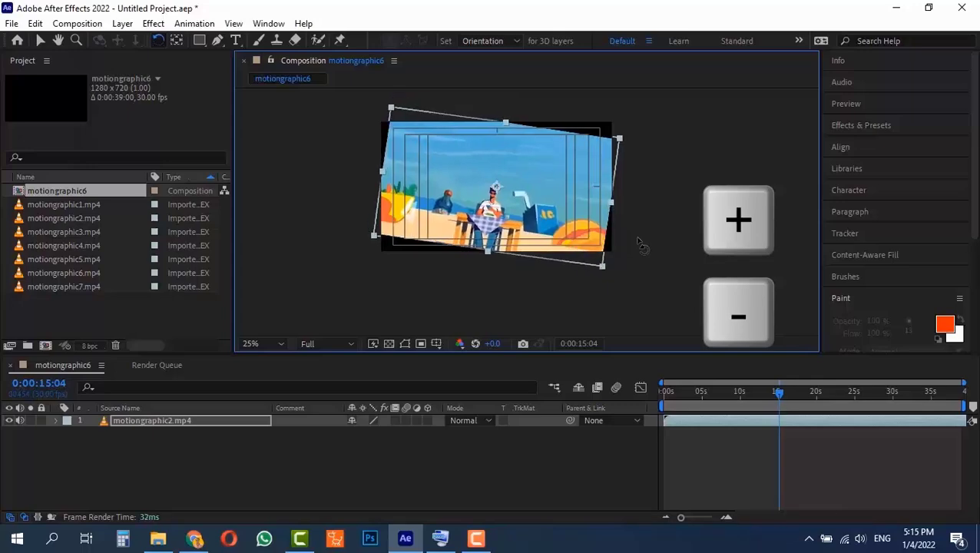
Open the On-Screen Keyboard, turn on its numeric key pad, and place it beside the composition view
click(440, 538)
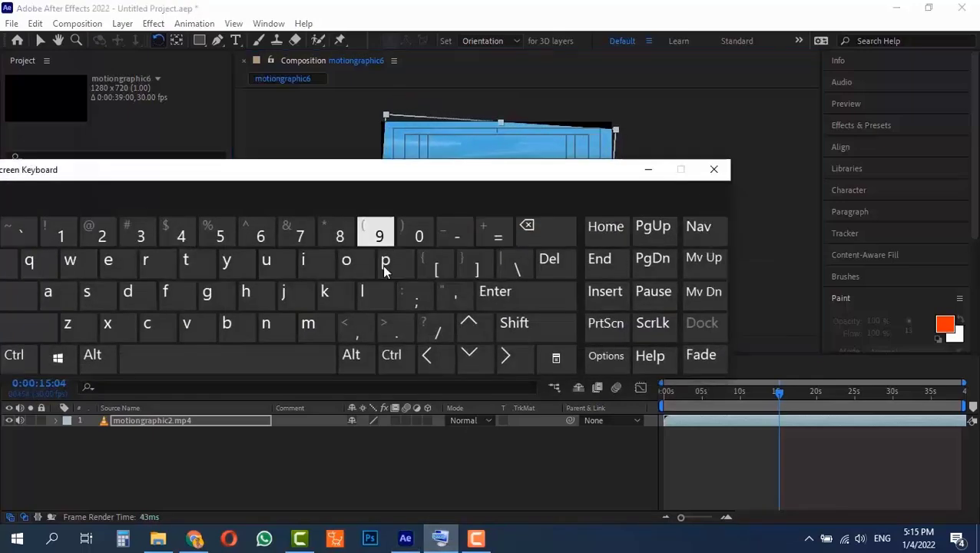
click(605, 356)
drag(94, 172, 270, 159)
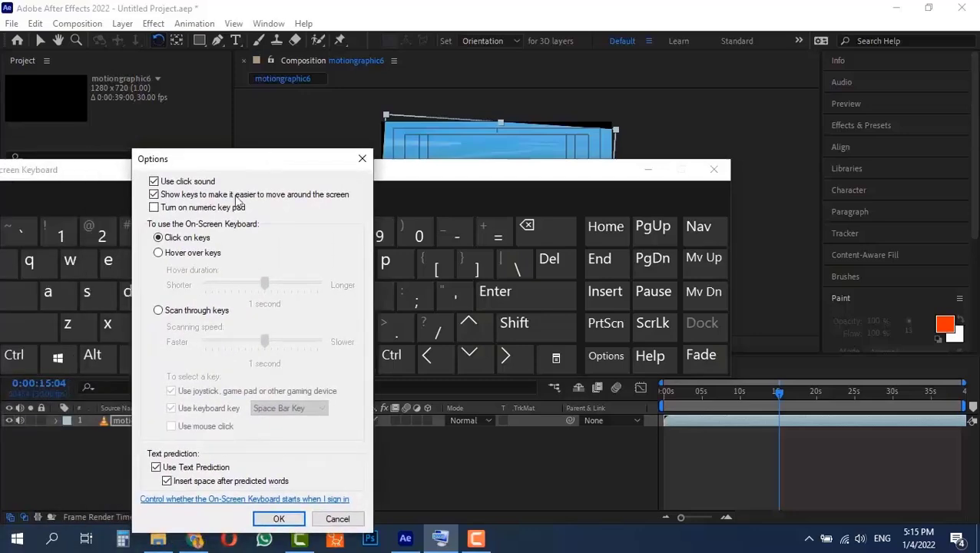
click(278, 518)
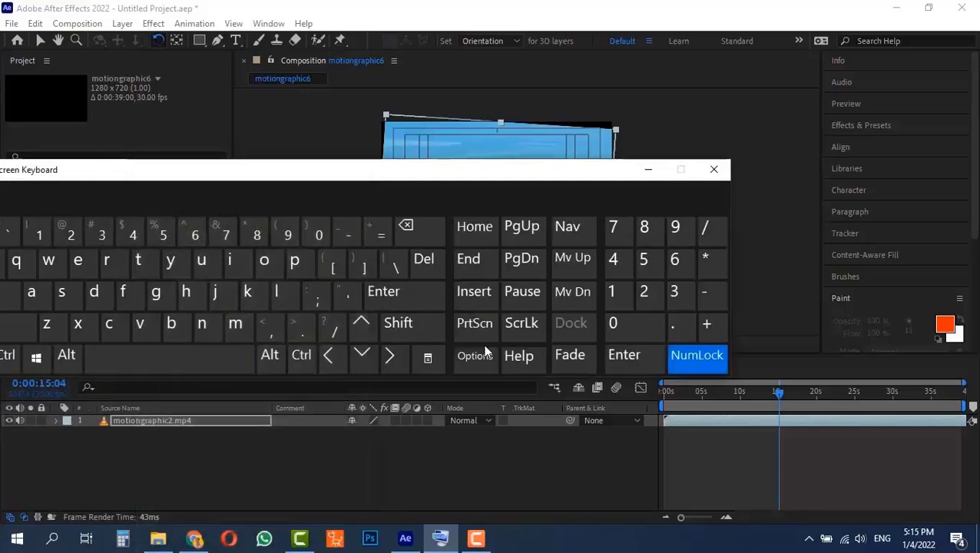
drag(569, 175, 200, 152)
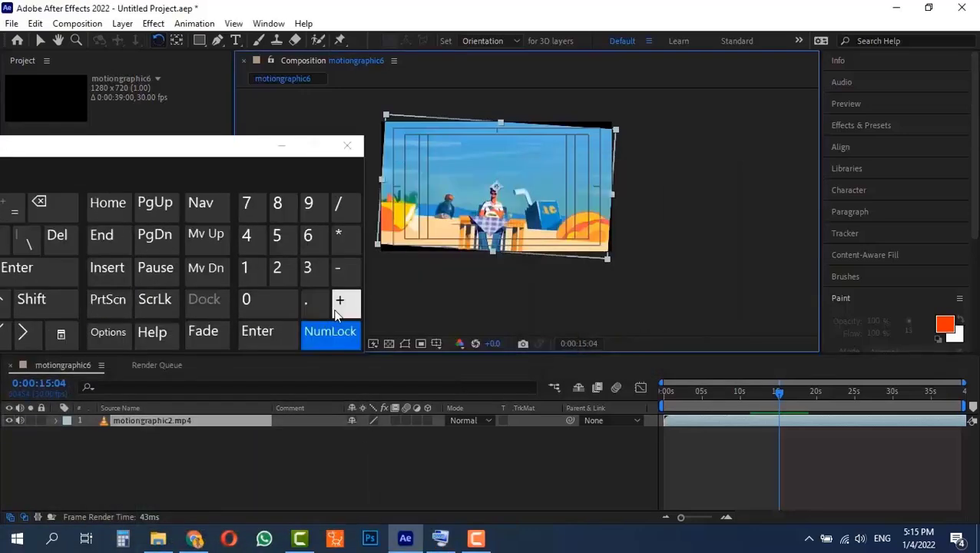
Rotate the layer incrementally from the on-screen numeric key pad, first clockwise and back counter-clockwise past level
click(338, 301)
click(338, 302)
click(338, 300)
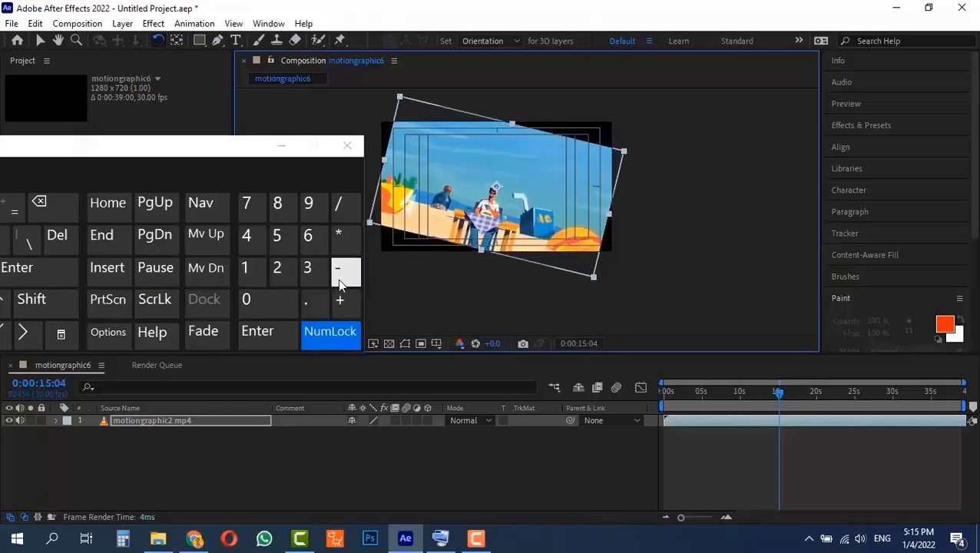
click(338, 279)
click(338, 279)
click(338, 279)
click(338, 279)
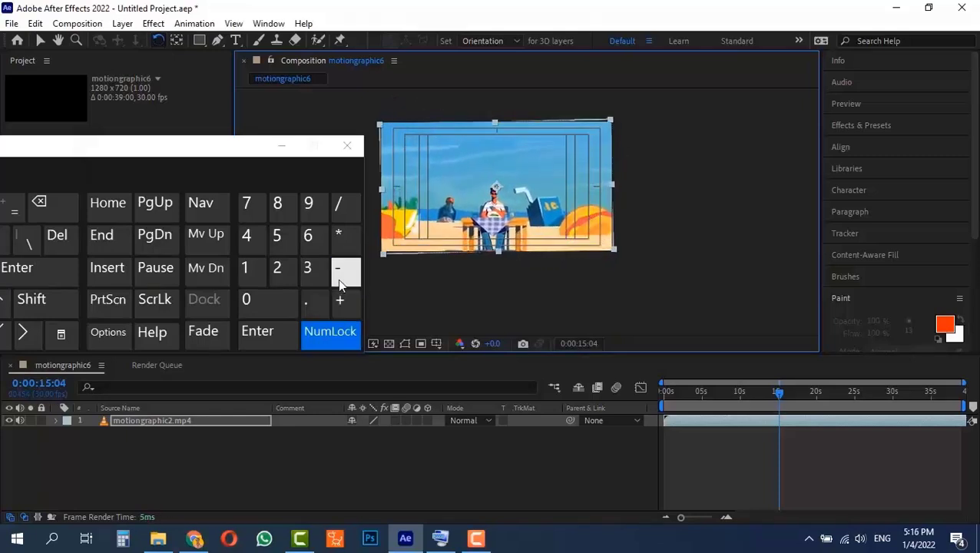
click(338, 279)
click(338, 279)
click(338, 279)
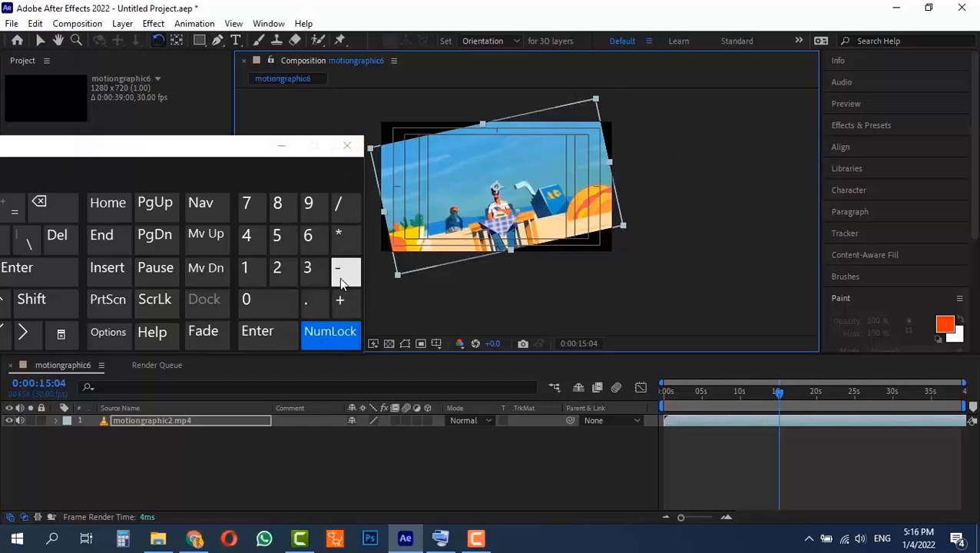
Reposition the On-Screen Keyboard and rotate the layer clockwise in large increments from its numeric key pad
drag(212, 149, 626, 202)
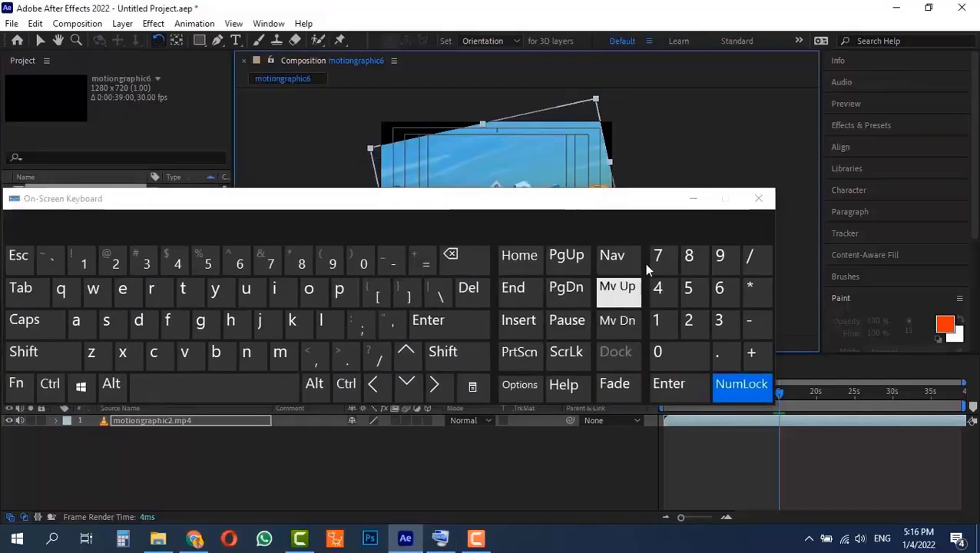
key(shift)
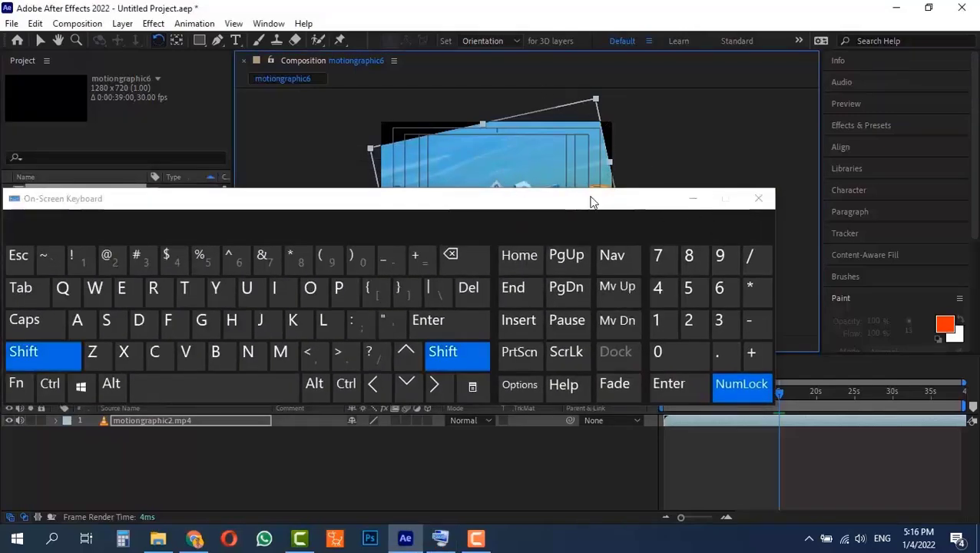
shift+click(757, 356)
shift+click(757, 356)
shift+click(757, 356)
shift+click(757, 356)
shift+click(757, 356)
drag(550, 205, 123, 192)
shift+click(363, 340)
shift+click(363, 340)
shift+click(363, 341)
shift+click(363, 341)
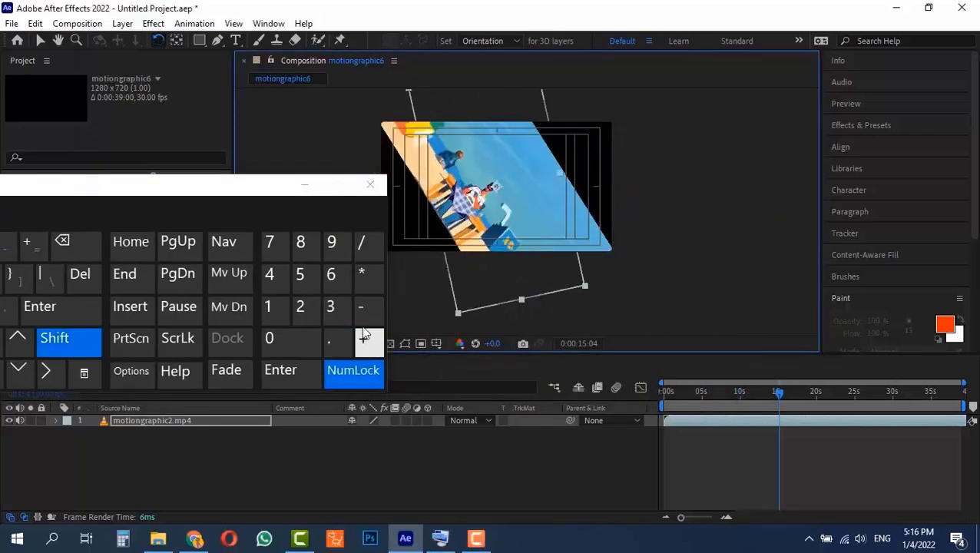
Rotate the layer back counter-clockwise past level, mostly in large increments, from the on-screen numeric key pad
shift+click(365, 311)
shift+click(366, 311)
shift+click(365, 311)
shift+click(365, 312)
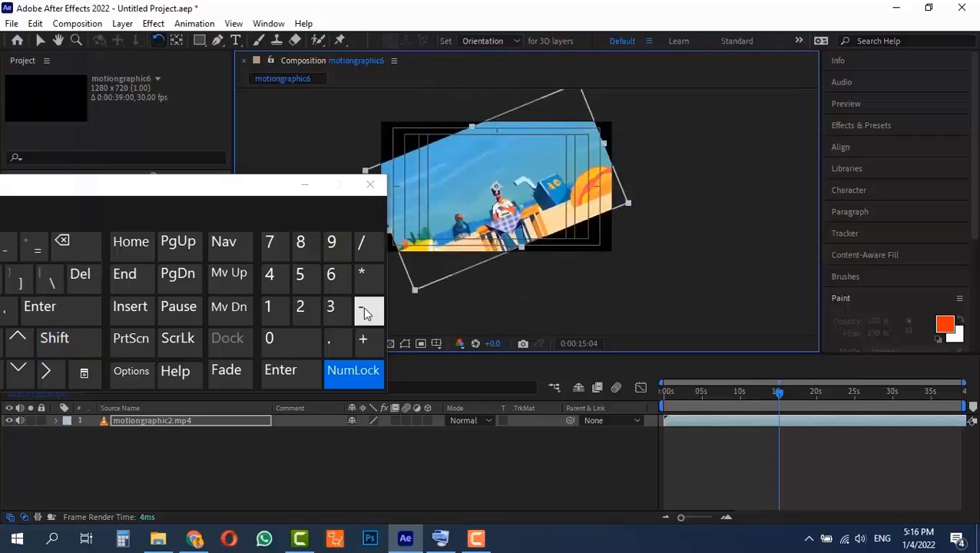
click(365, 310)
click(366, 310)
click(366, 311)
click(366, 311)
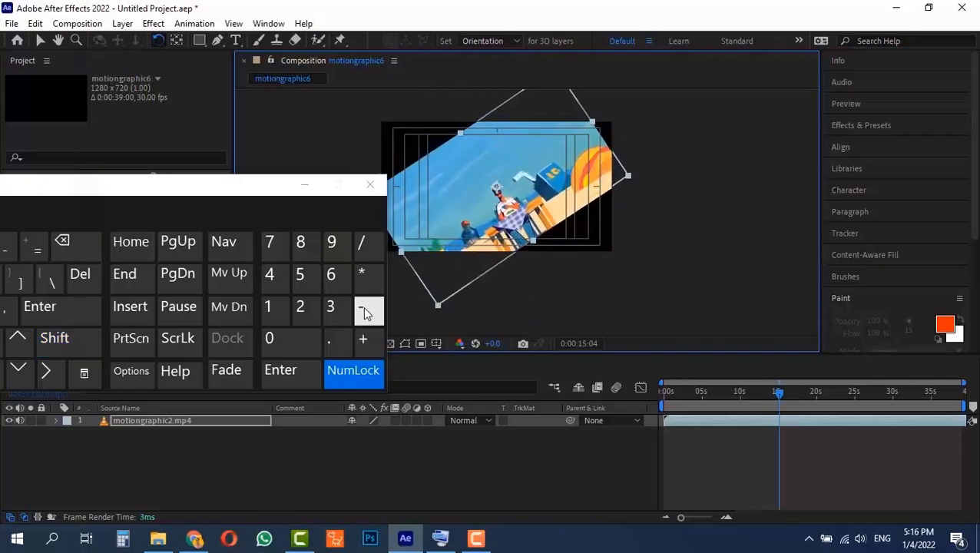
shift+click(366, 311)
shift+click(366, 312)
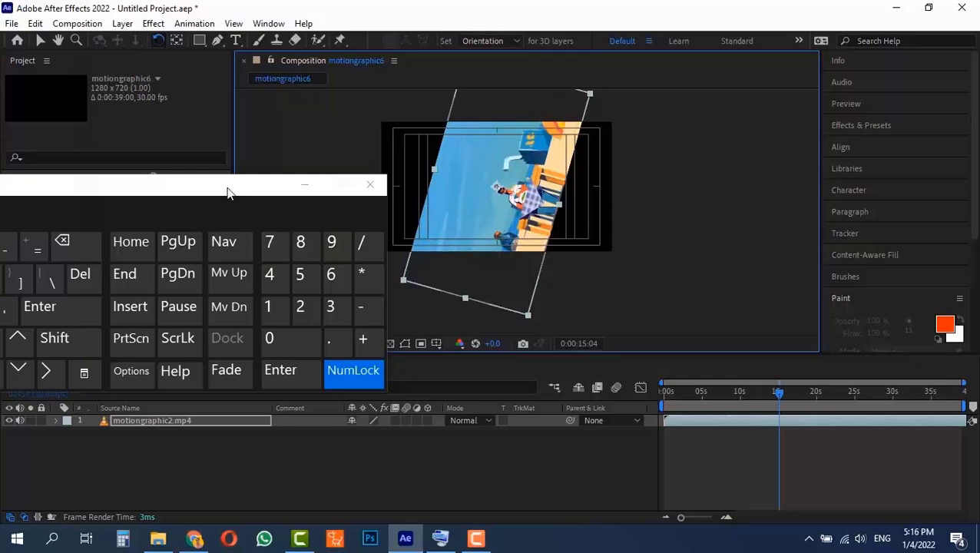
Fit the layer to the composition frame to clear its rotation, and minimise the On-Screen Keyboard
drag(228, 193, 664, 187)
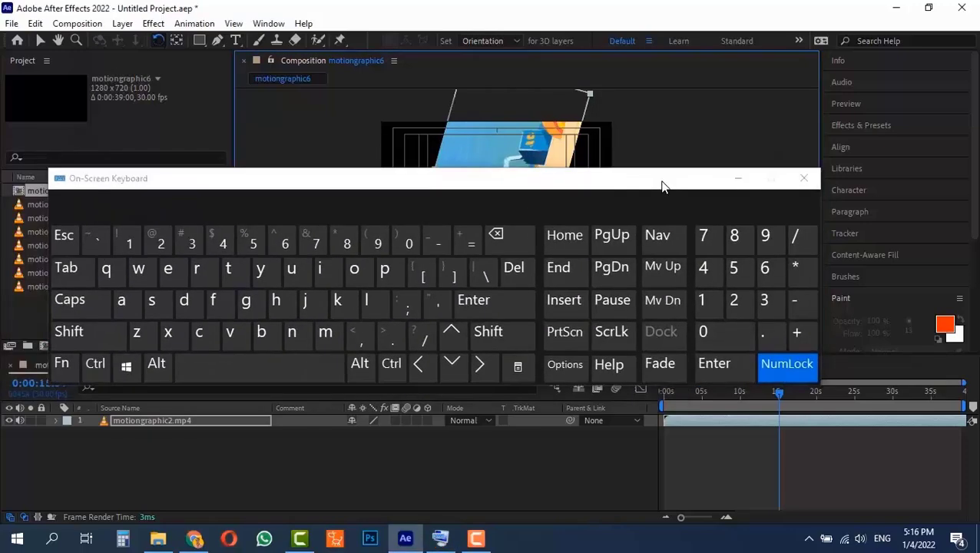
key(ctrl+alt+f)
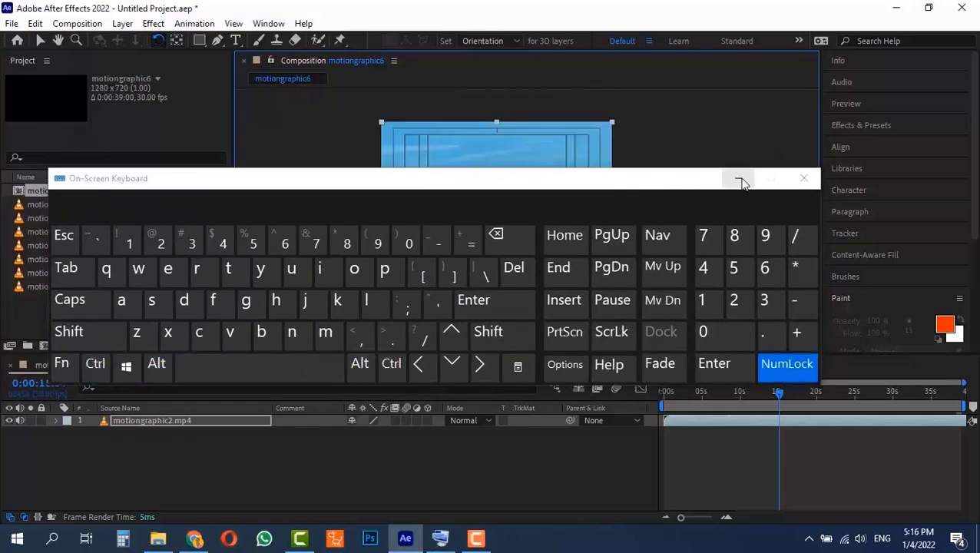
click(739, 180)
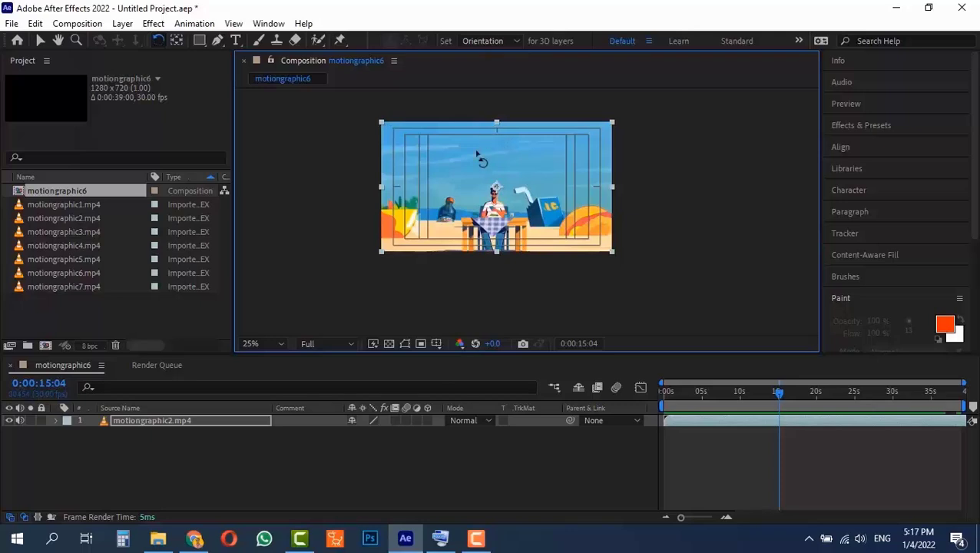
Toggle the Title/Action Safe guides off and on through the On-Screen Keyboard, leave them hidden, and minimise the keyboard
click(435, 343)
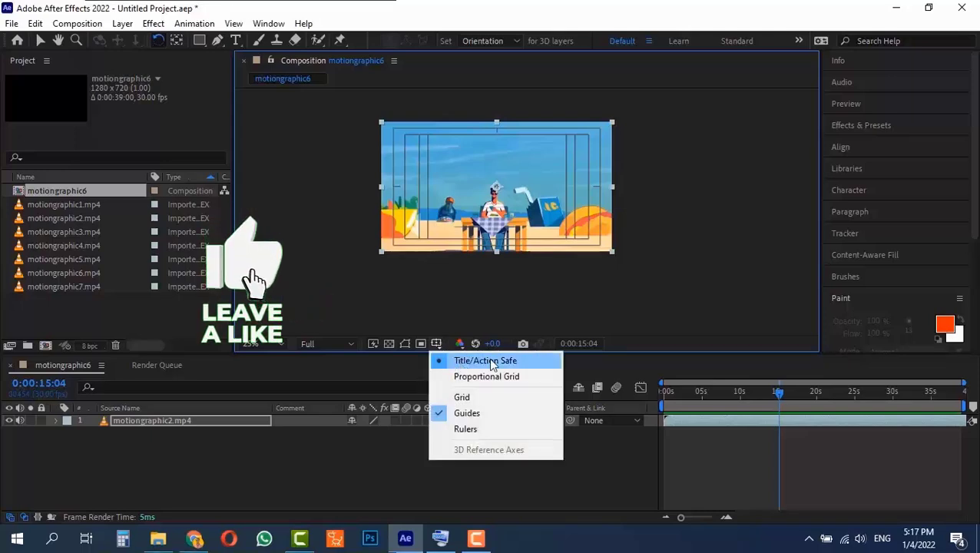
click(612, 26)
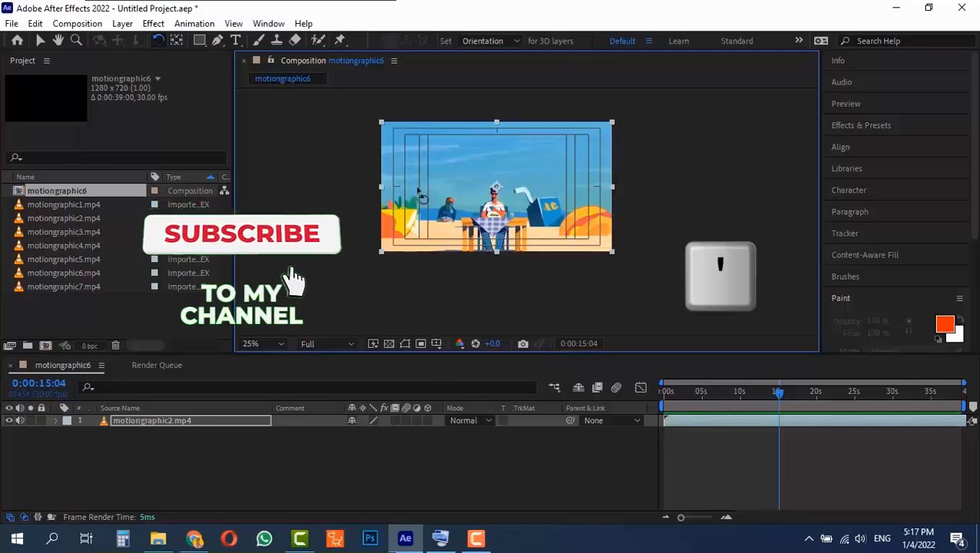
click(439, 538)
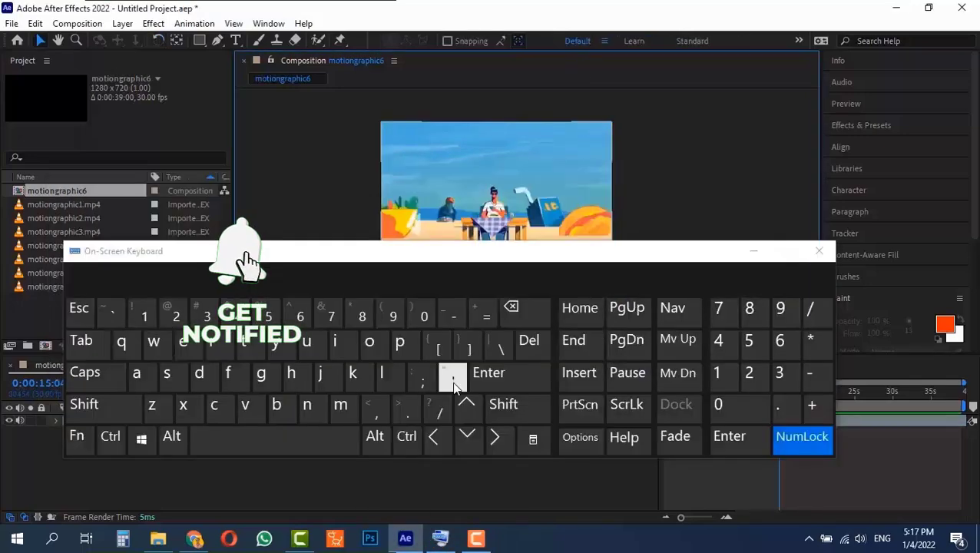
click(453, 382)
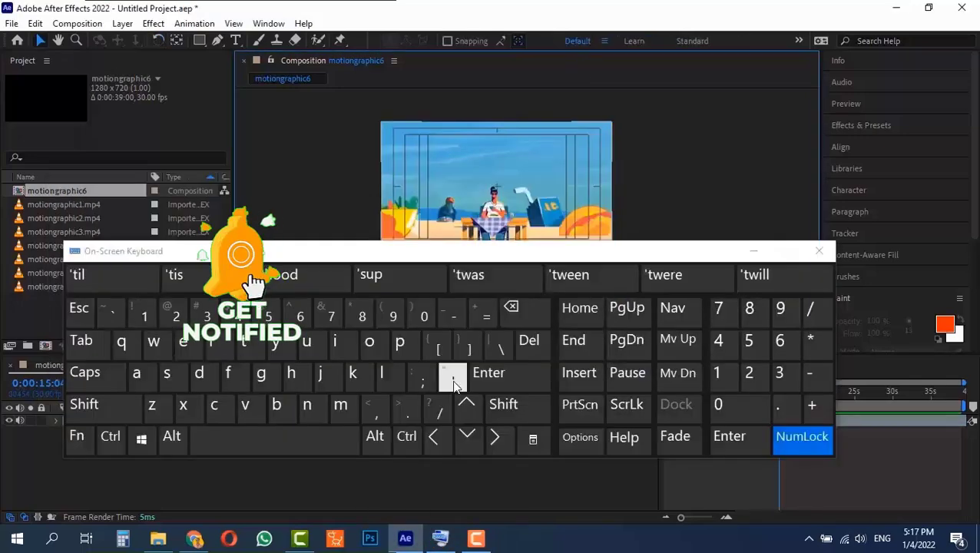
click(452, 381)
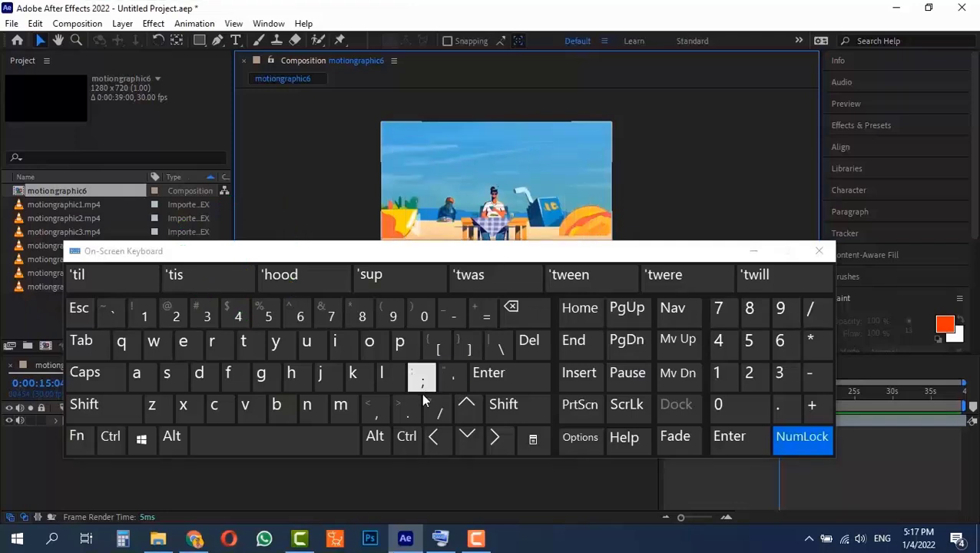
click(453, 376)
click(452, 373)
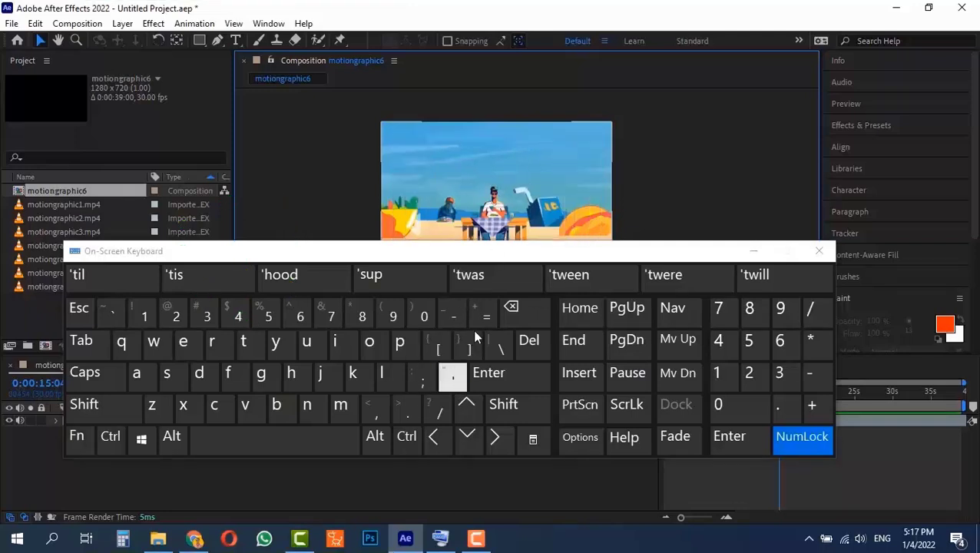
click(752, 255)
Show the Proportional Grid over the composition and hide it again
click(437, 343)
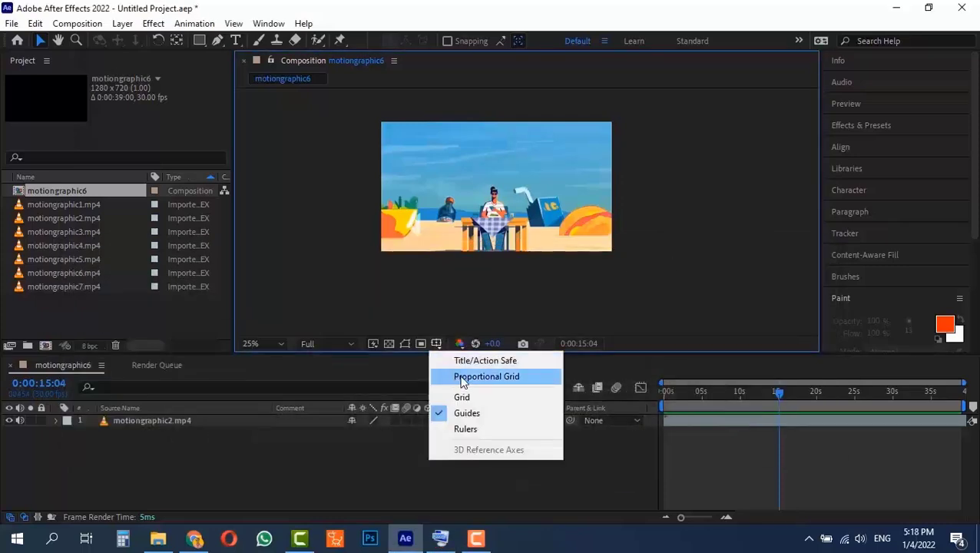
click(461, 376)
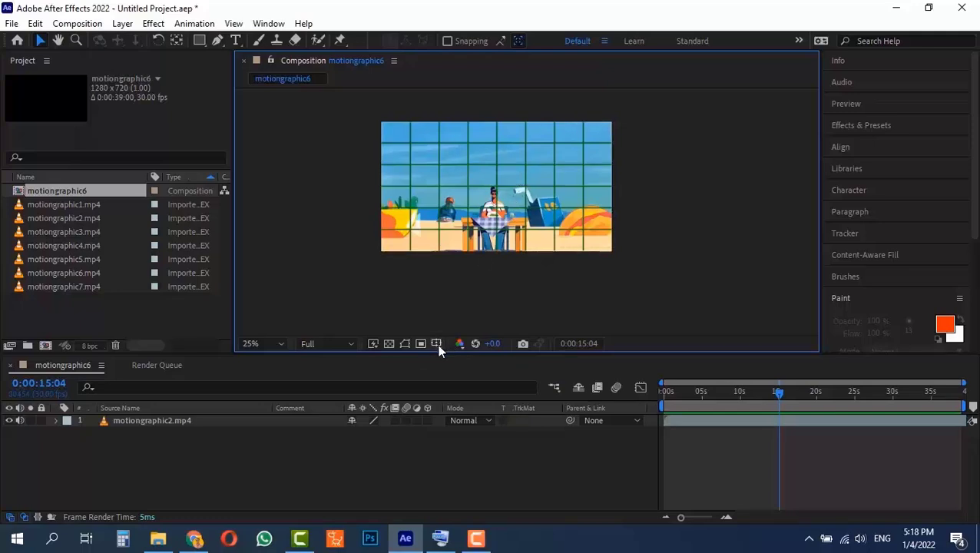
click(436, 344)
click(465, 373)
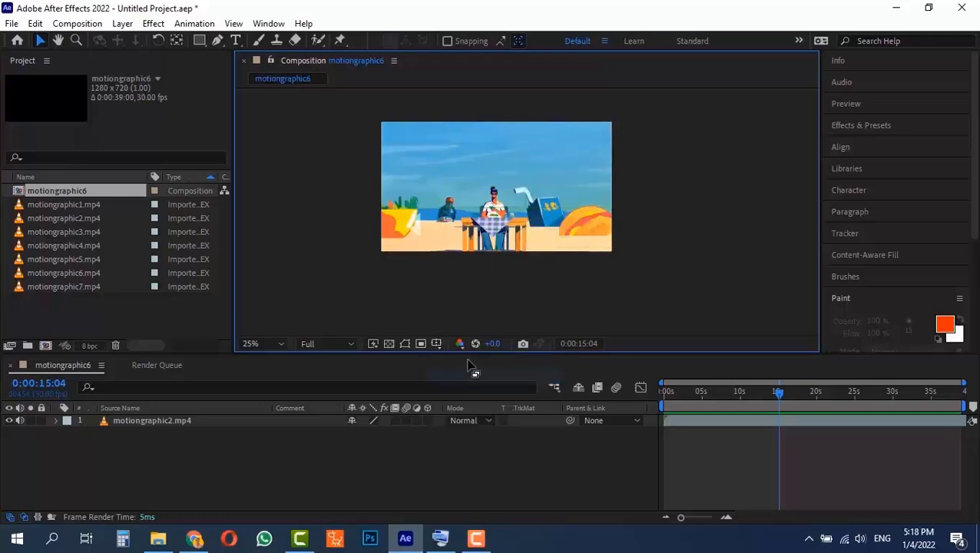
Show the standard Grid over the composition and hide it again
click(437, 343)
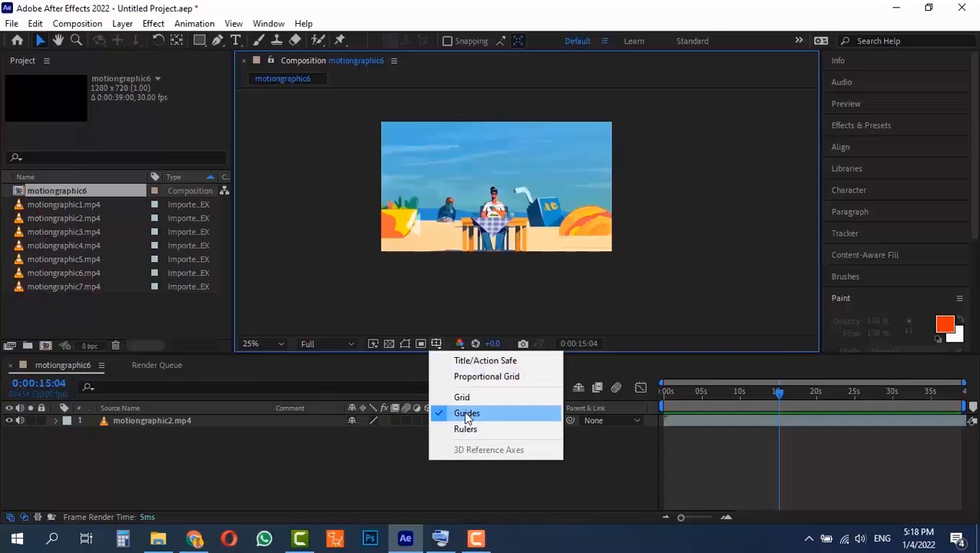
click(461, 397)
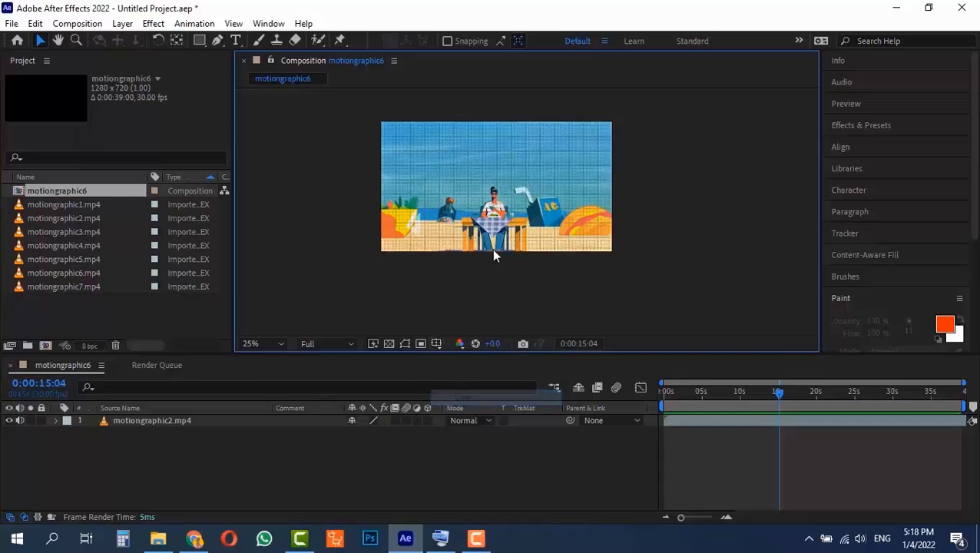
click(436, 343)
click(461, 394)
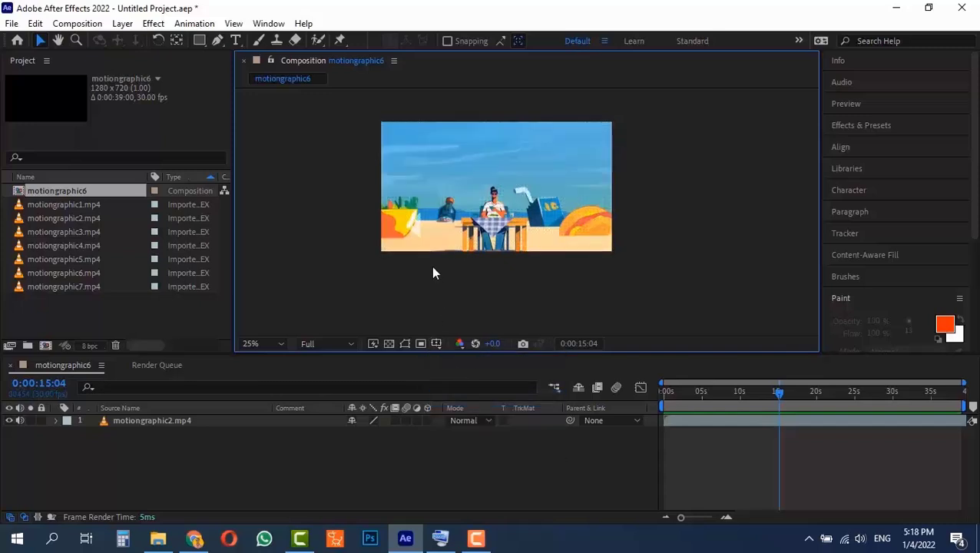
Toggle the standard Grid on and off through the On-Screen Keyboard, leave it hidden, and minimise the keyboard
click(440, 538)
key(ctrl)
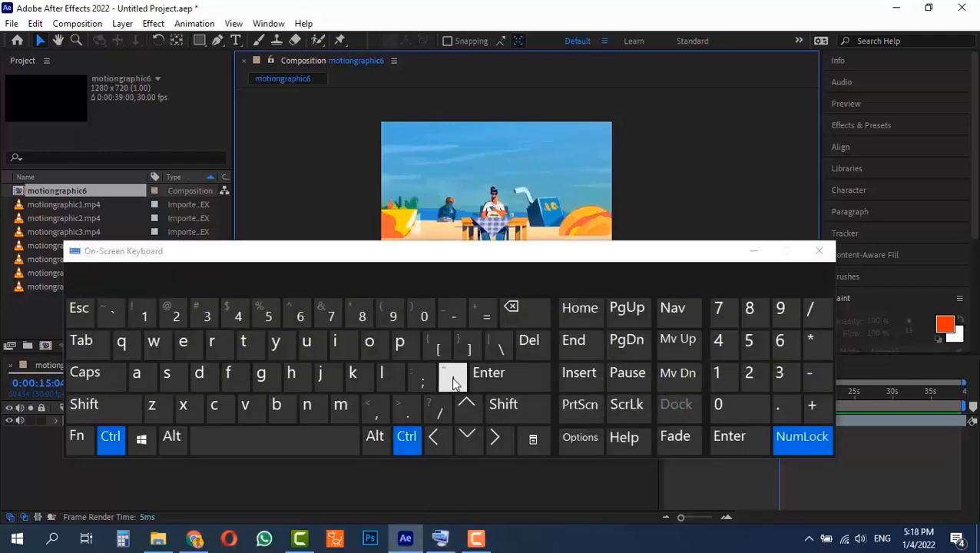
click(453, 379)
click(454, 379)
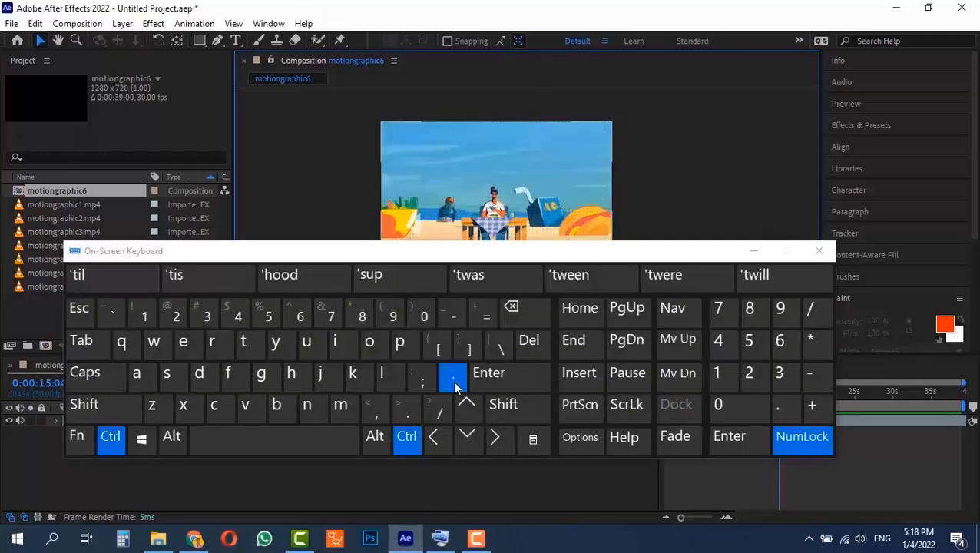
ctrl+click(456, 381)
ctrl+click(457, 381)
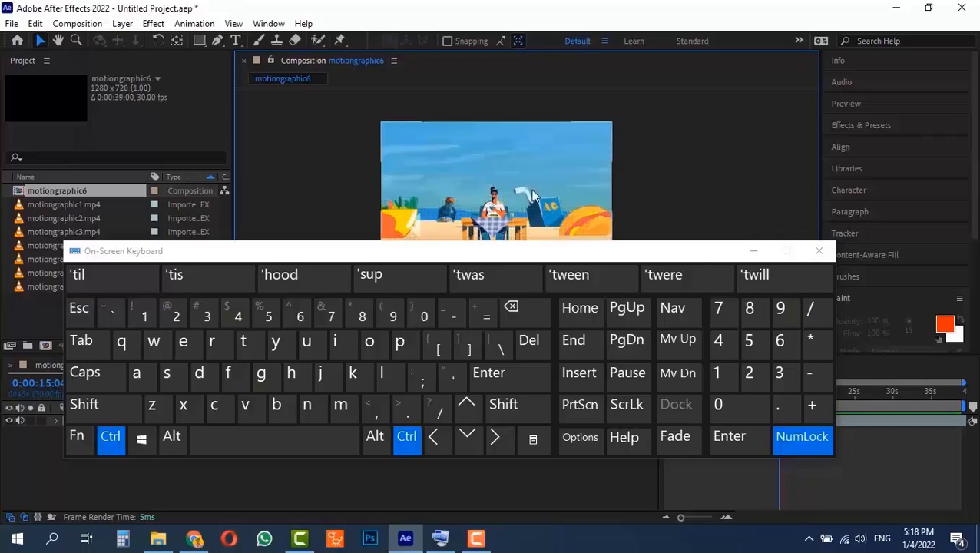
click(752, 252)
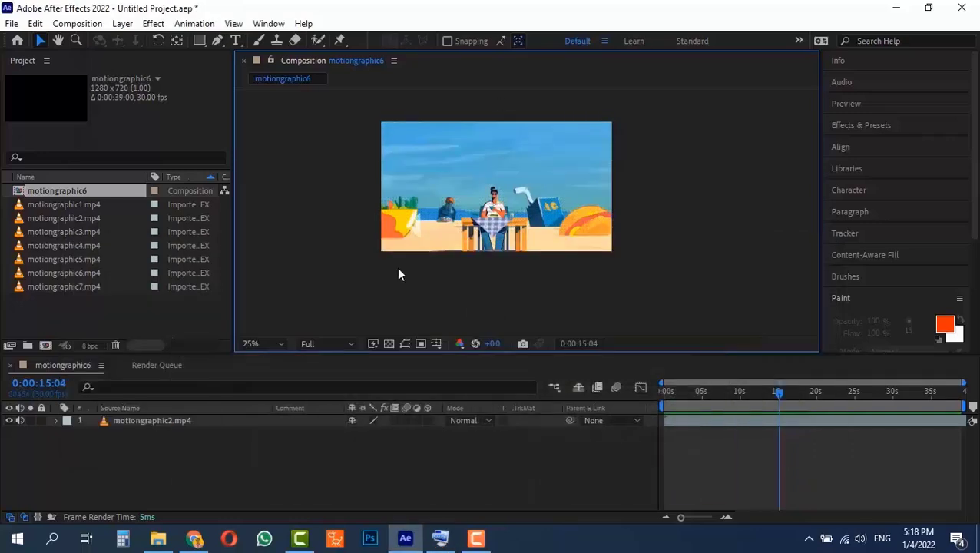
Turn on the rulers in the composition view and pull a horizontal guide into the upper part of the frame
click(438, 345)
click(465, 433)
key(ctrl+r)
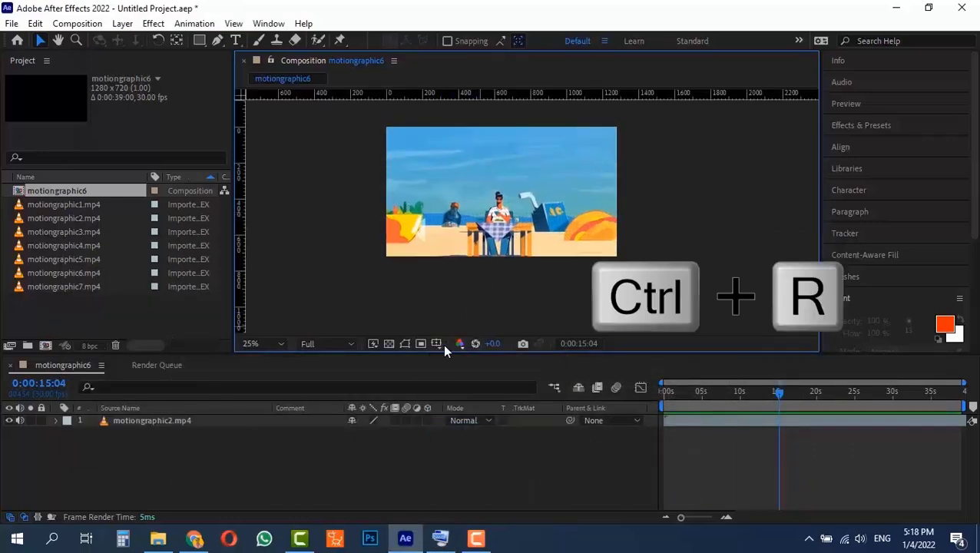
drag(454, 91, 456, 164)
Examine the horizontal guide against the rulers at 100% magnification around the upper area and beyond the frame's side edge
scroll(451, 142, up, 4)
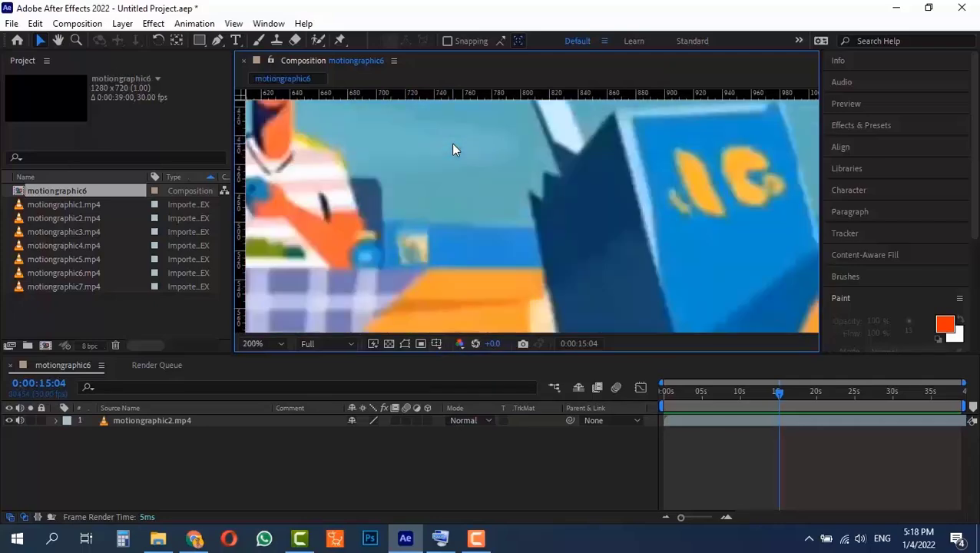
scroll(450, 142, down, 1)
key(h)
drag(473, 209, 509, 287)
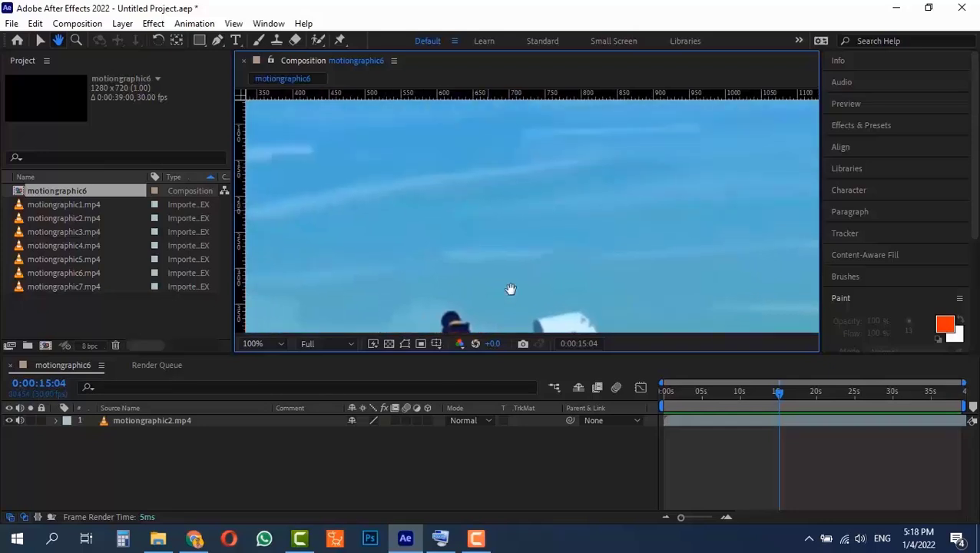
key(v)
key(h)
drag(379, 210, 815, 217)
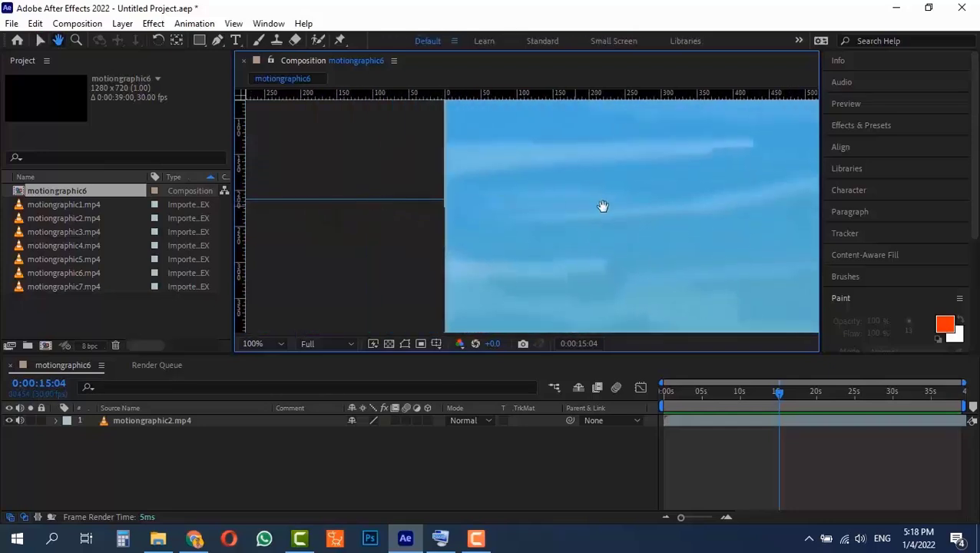
drag(601, 208, 247, 193)
key(v)
Toggle the rulers off and on several times, finally through the On-Screen Keyboard, and leave them hidden
key(ctrl+r)
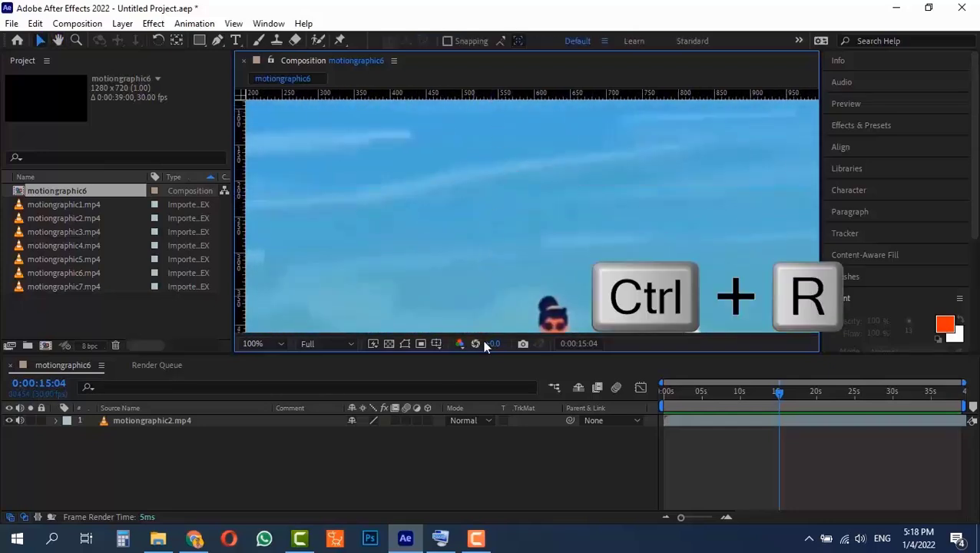
key(ctrl+r)
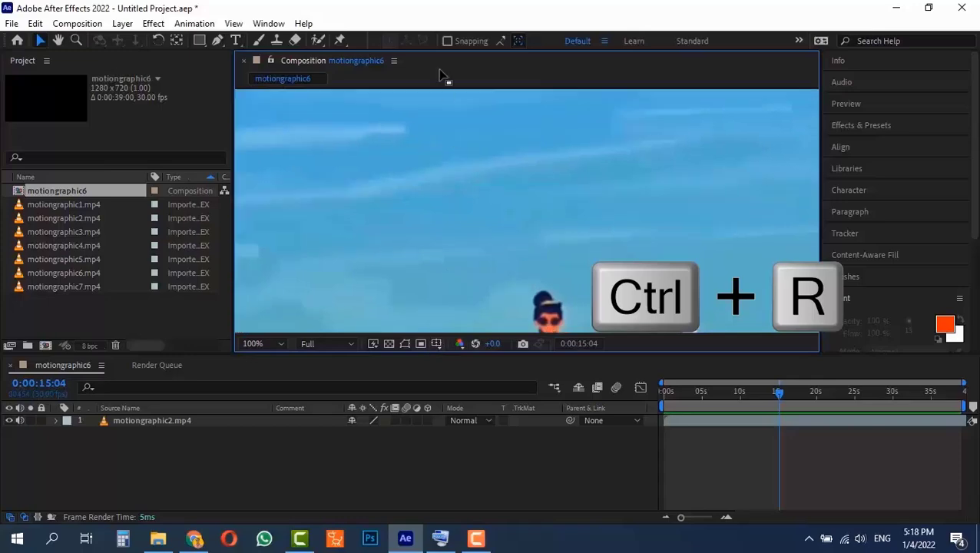
key(ctrl+r)
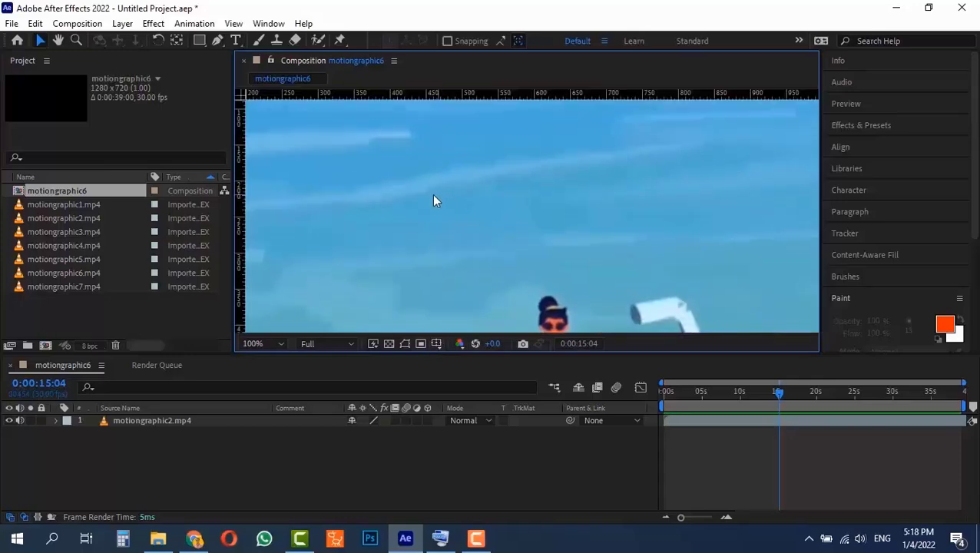
click(440, 538)
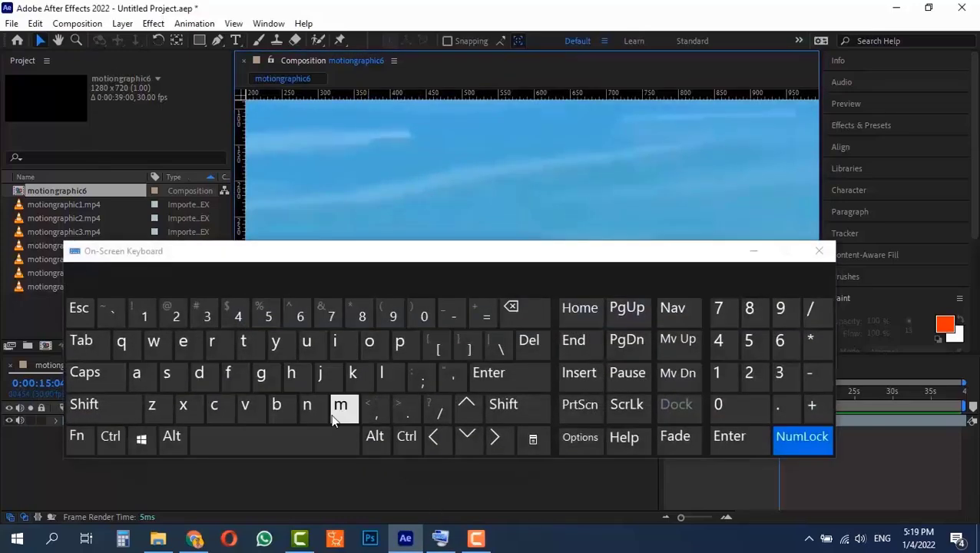
click(218, 344)
click(218, 343)
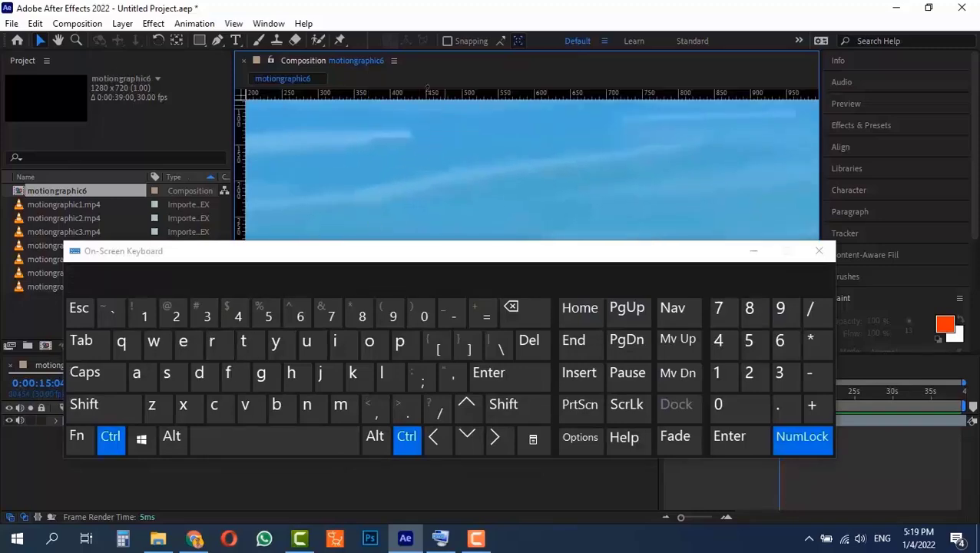
click(215, 344)
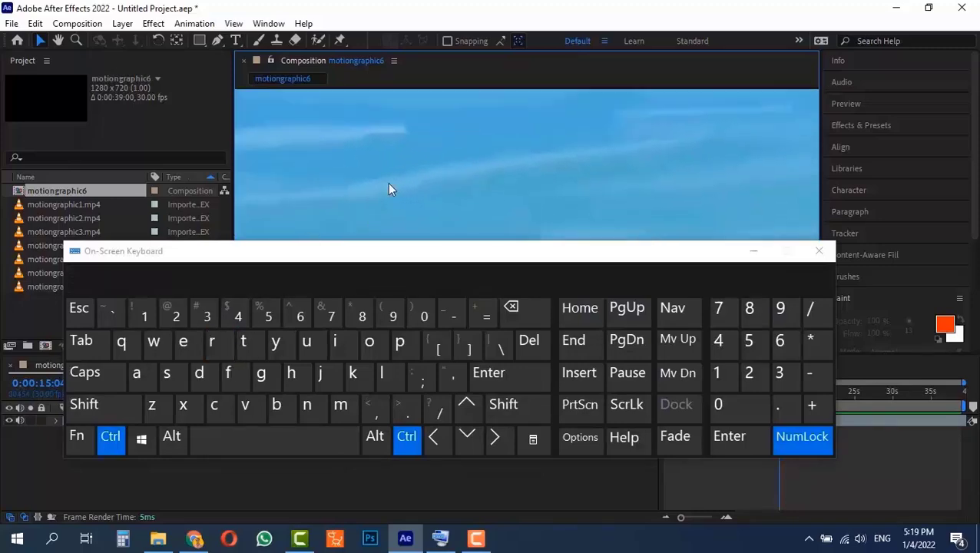
Minimise the On-Screen Keyboard and hide the guides in the composition view
click(754, 251)
click(439, 346)
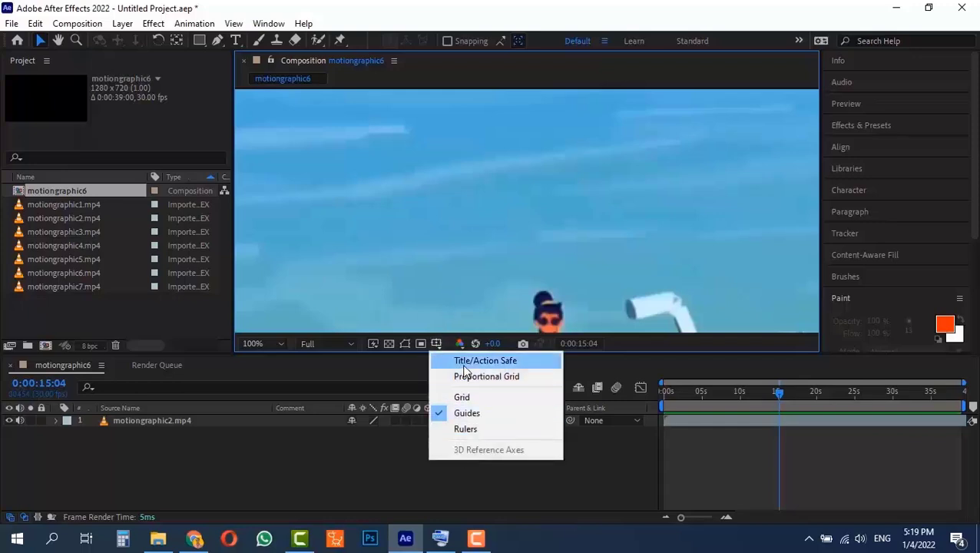
click(461, 415)
Show only the Red channel of the composition at 50% magnification
click(460, 344)
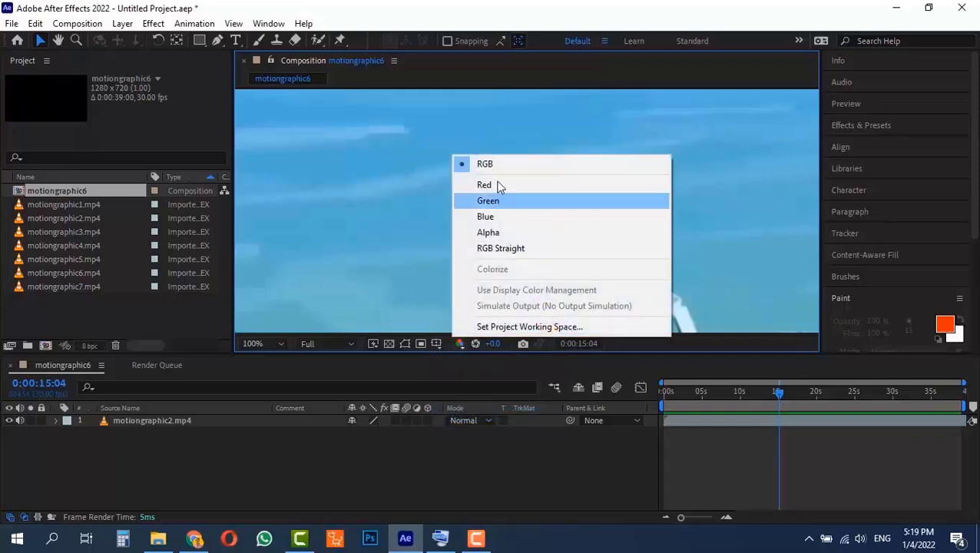
click(462, 191)
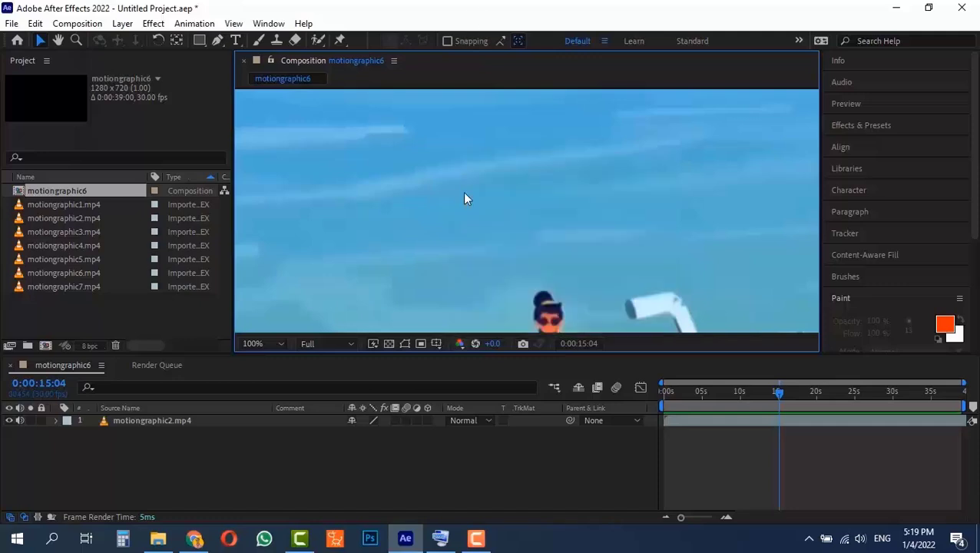
scroll(466, 245, down, 4)
scroll(530, 246, up, 2)
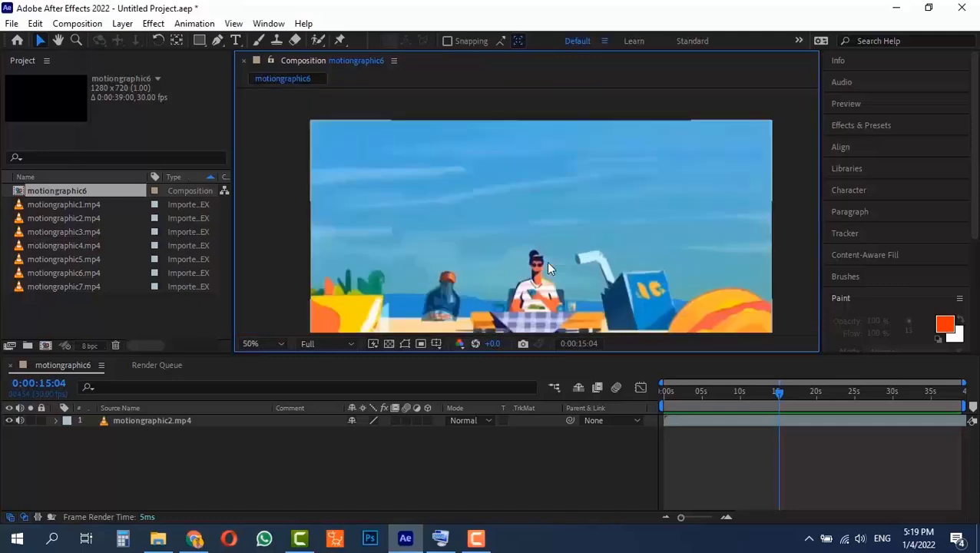
click(460, 345)
click(505, 183)
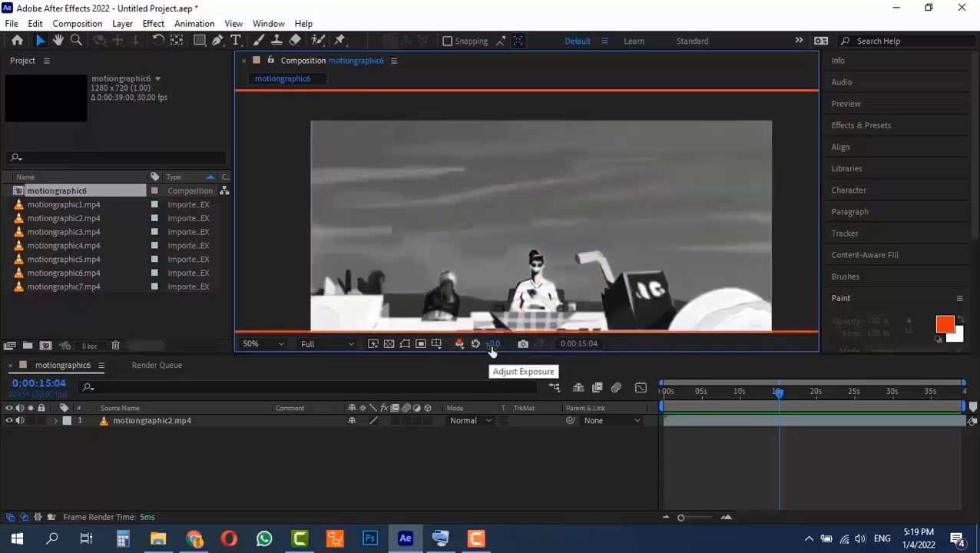
Raise the preview exposure to +0.1 and view the Green and Blue channels one after the other
mouse_move(490, 346)
mouse_down()
mouse_move(510, 355)
mouse_move(480, 349)
mouse_up()
click(458, 345)
click(489, 200)
click(458, 345)
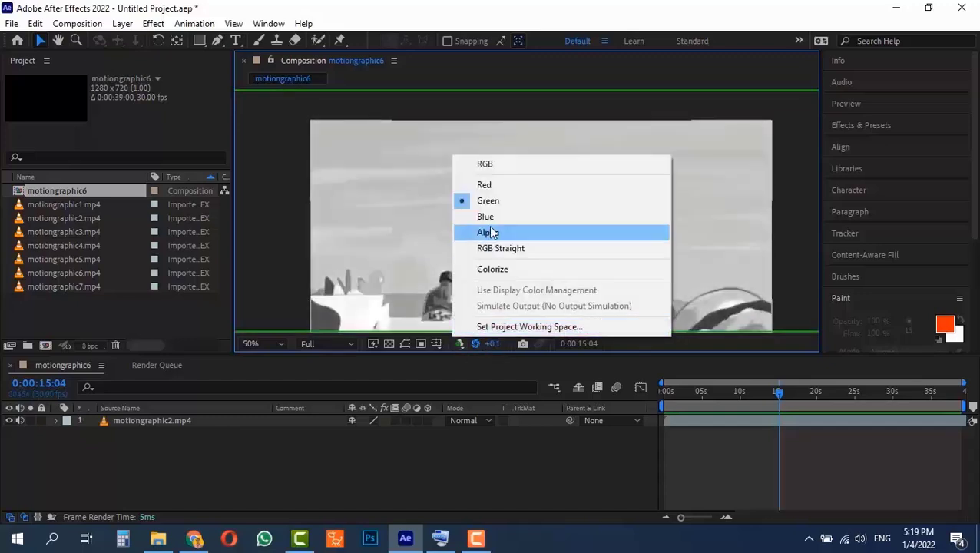
click(489, 215)
Raise the preview exposure to +1.5, switch the view to RGB Straight and adjust the exposure further
drag(477, 344, 469, 351)
click(459, 345)
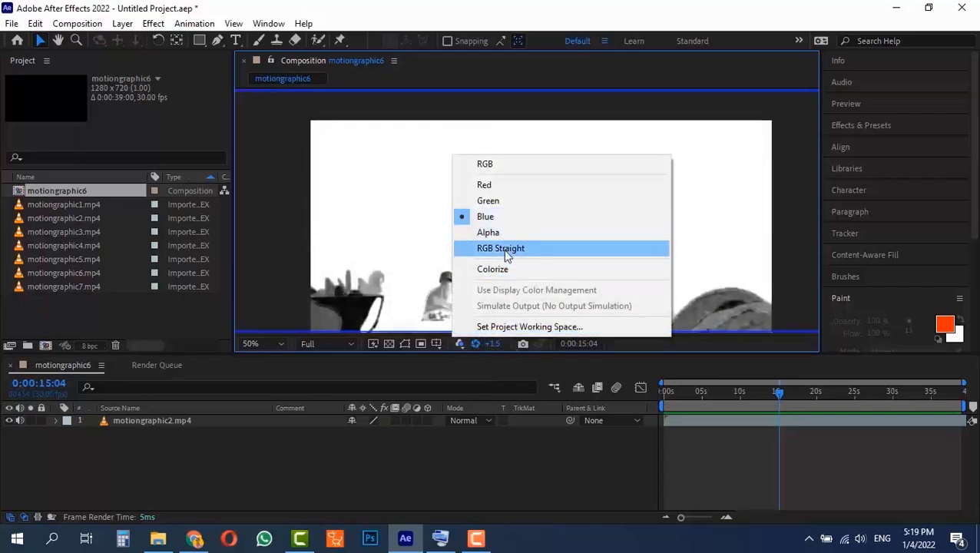
click(507, 249)
drag(490, 341, 519, 347)
Return the channel view to RGB and reset the preview exposure to +0.0
click(459, 345)
click(484, 163)
click(475, 344)
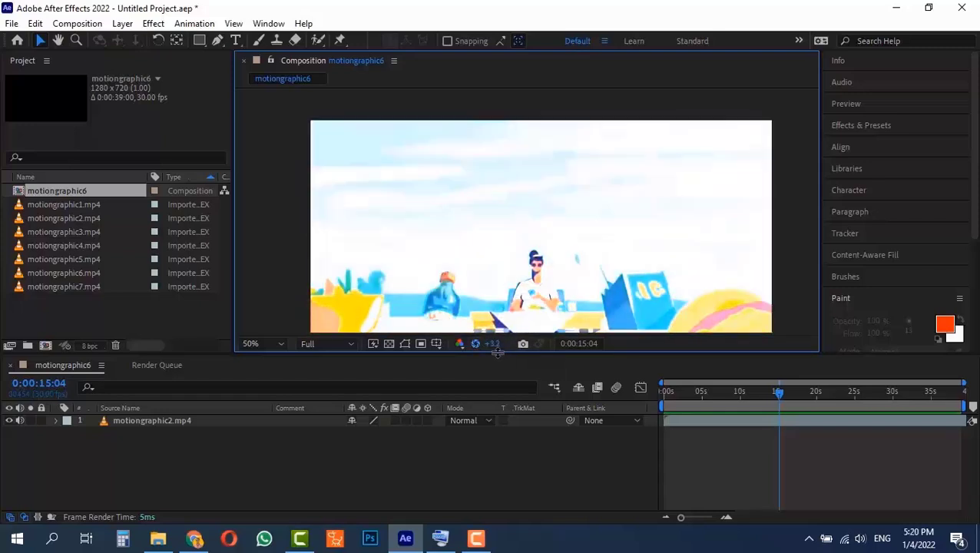
click(475, 344)
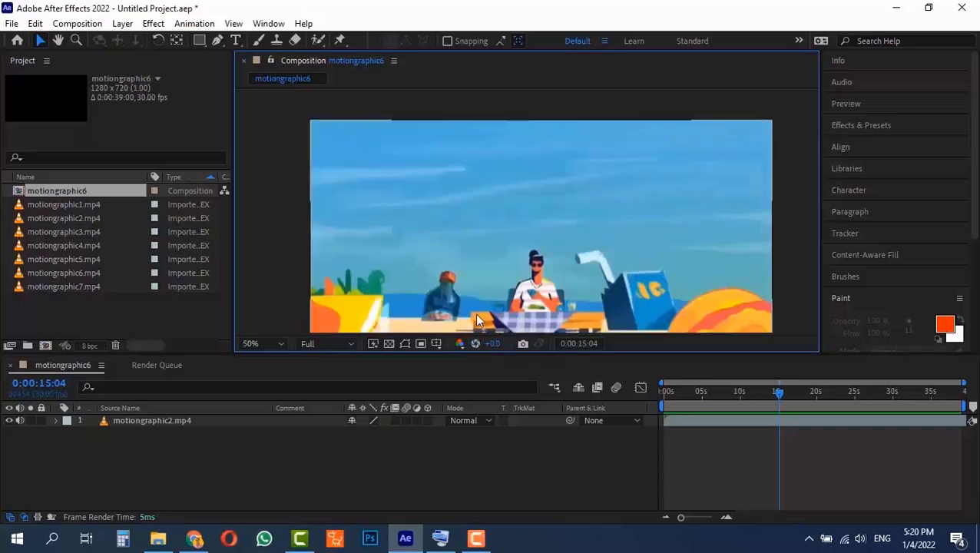
click(459, 343)
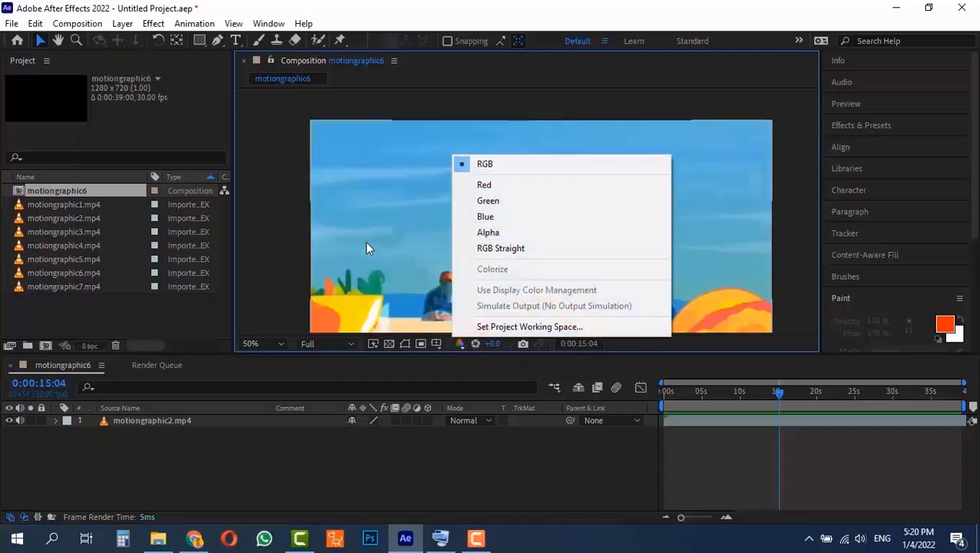
click(532, 16)
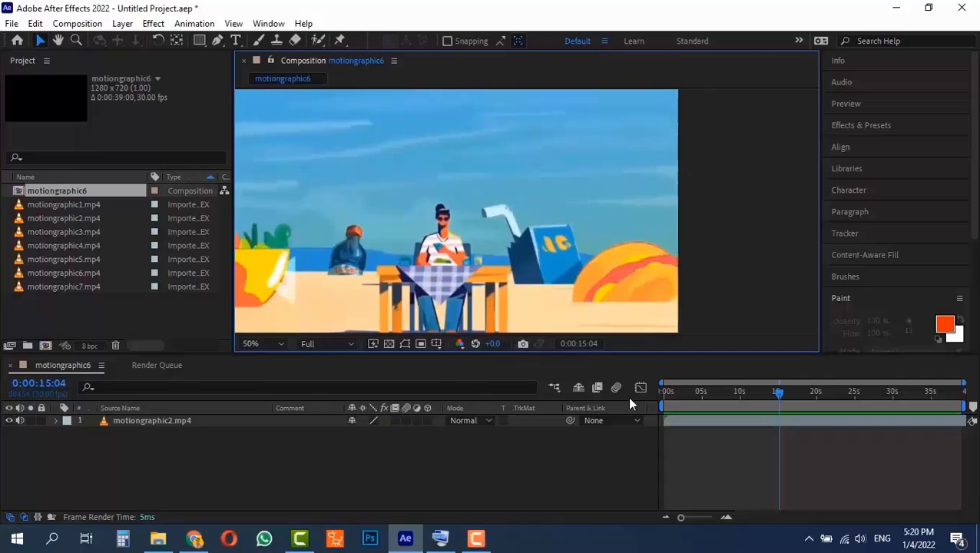
Move the current time to 0:00:03:01 and take a snapshot of that frame
click(685, 391)
mouse_move(685, 390)
mouse_down()
mouse_move(729, 394)
mouse_move(688, 395)
mouse_move(722, 395)
mouse_move(696, 402)
mouse_up()
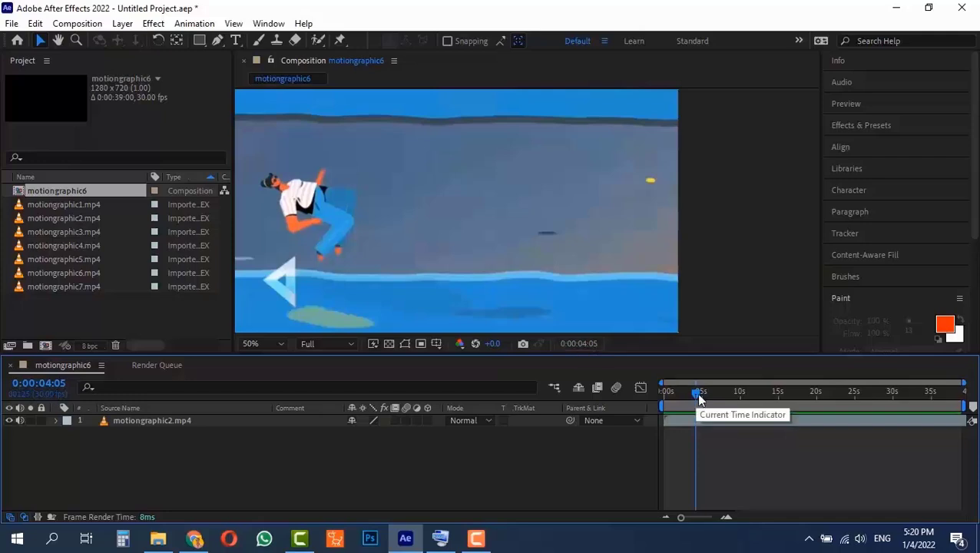
click(691, 396)
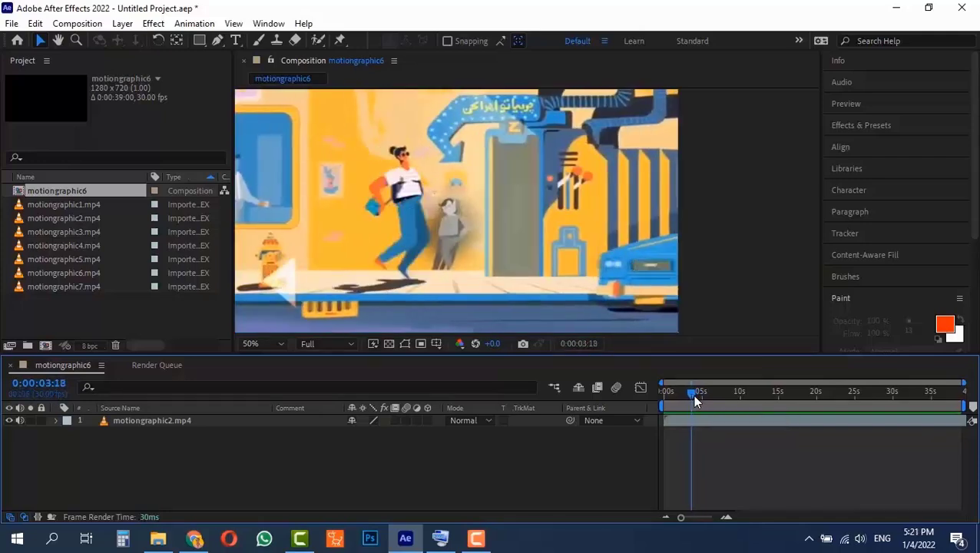
drag(693, 394, 687, 394)
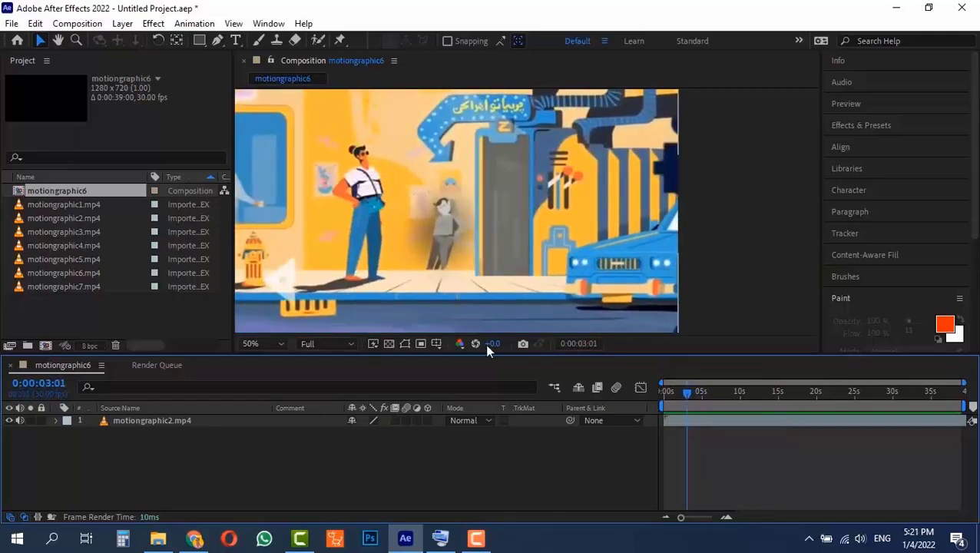
click(522, 344)
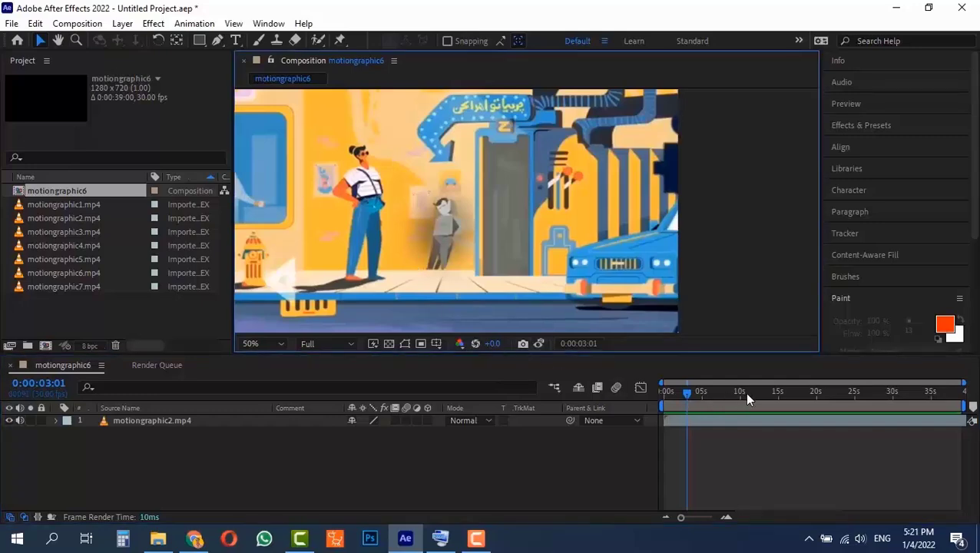
Move the current time to 0:00:16:13 and compare that frame with the stored snapshot several times
drag(730, 391, 792, 403)
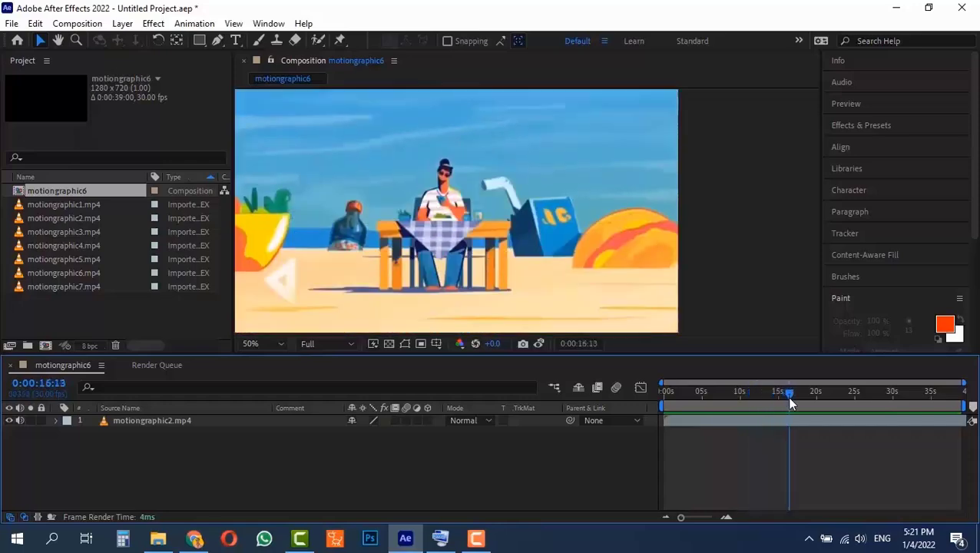
click(538, 345)
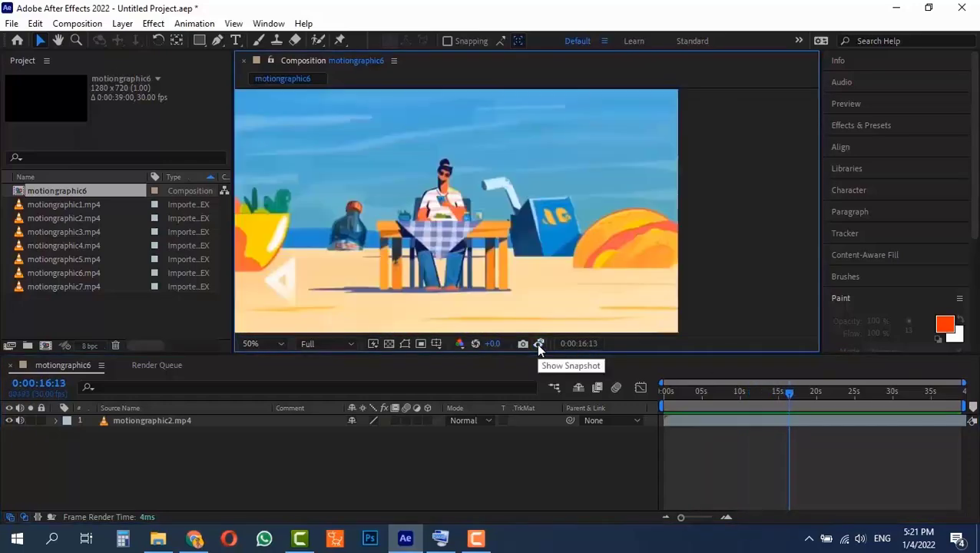
click(538, 345)
click(538, 344)
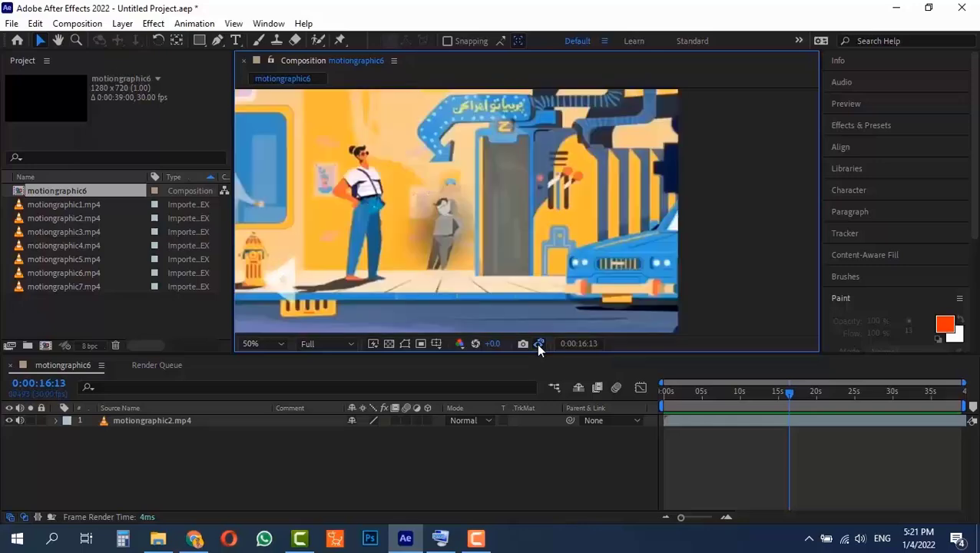
click(538, 344)
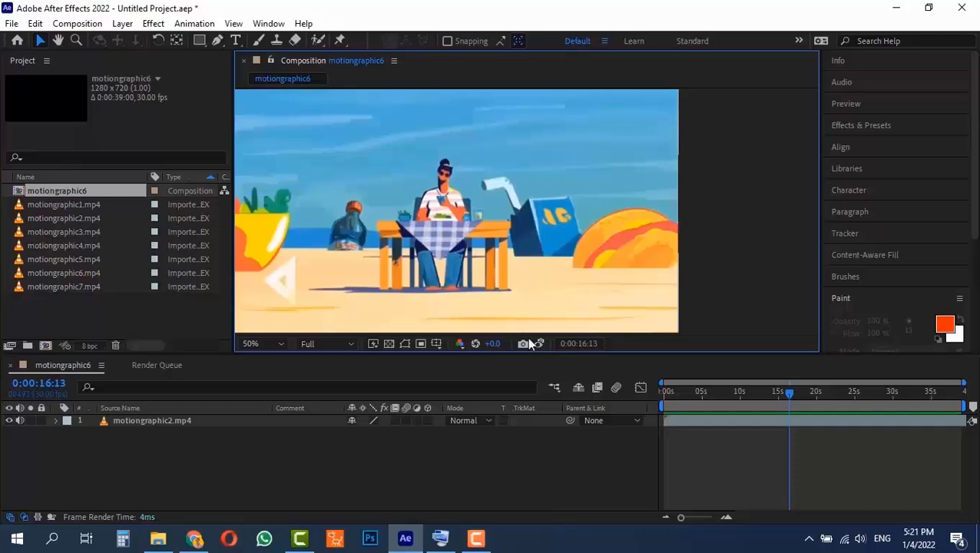
click(539, 344)
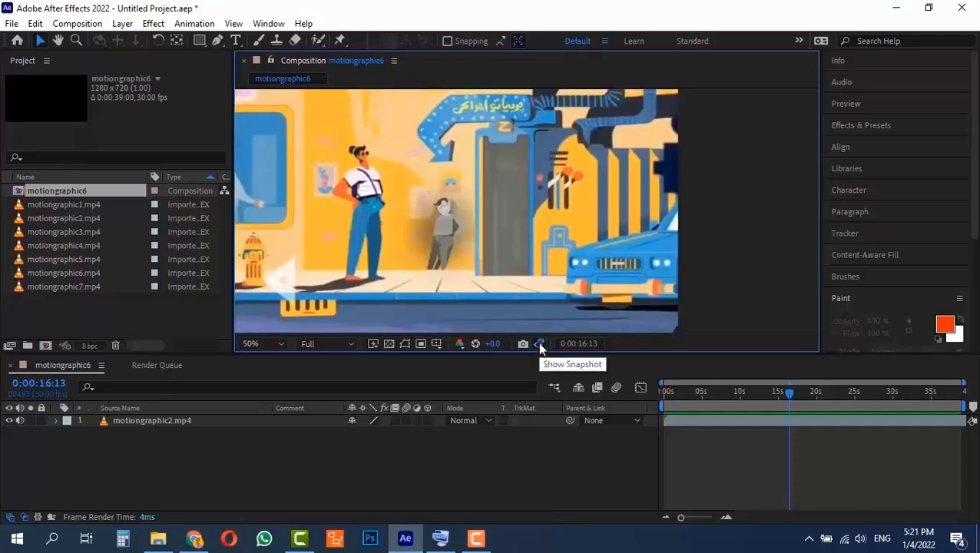
click(539, 344)
click(539, 345)
click(540, 344)
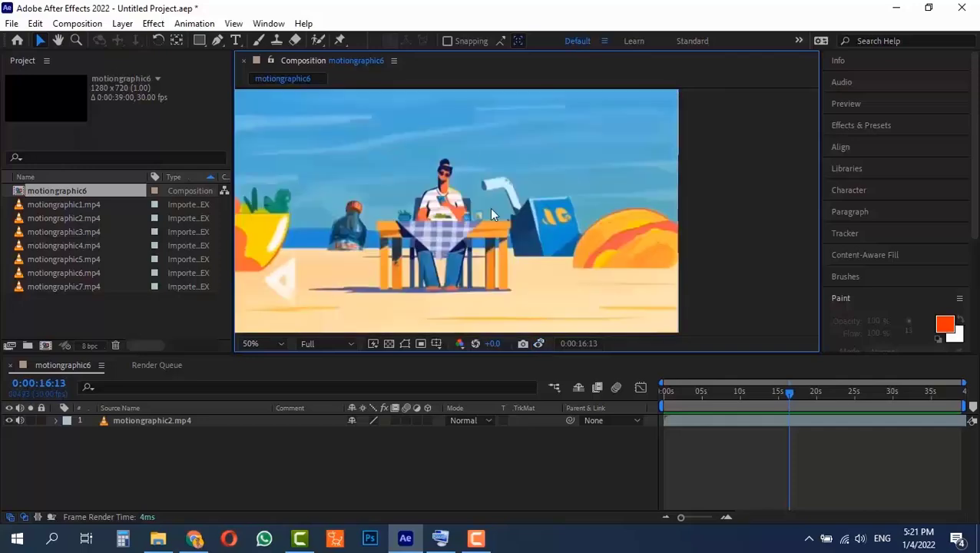
click(539, 344)
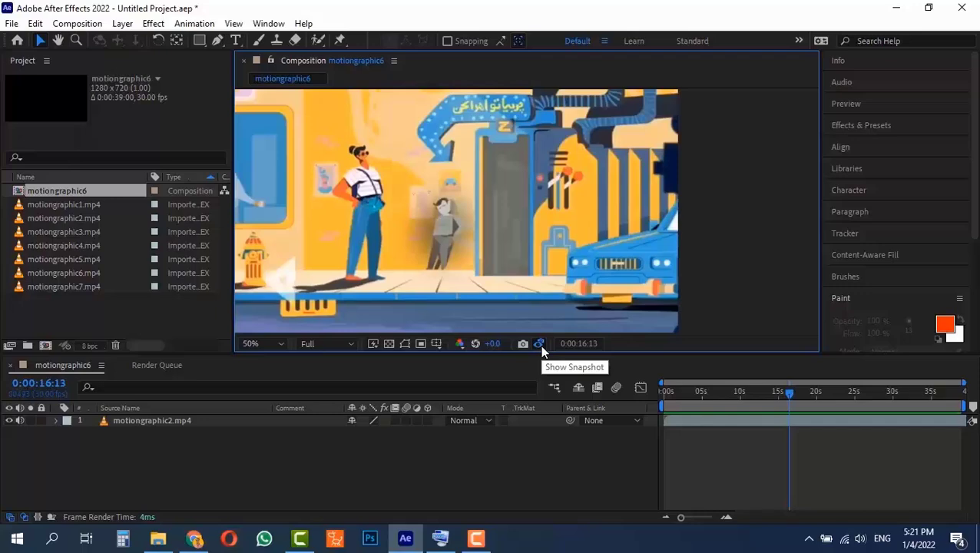
click(540, 345)
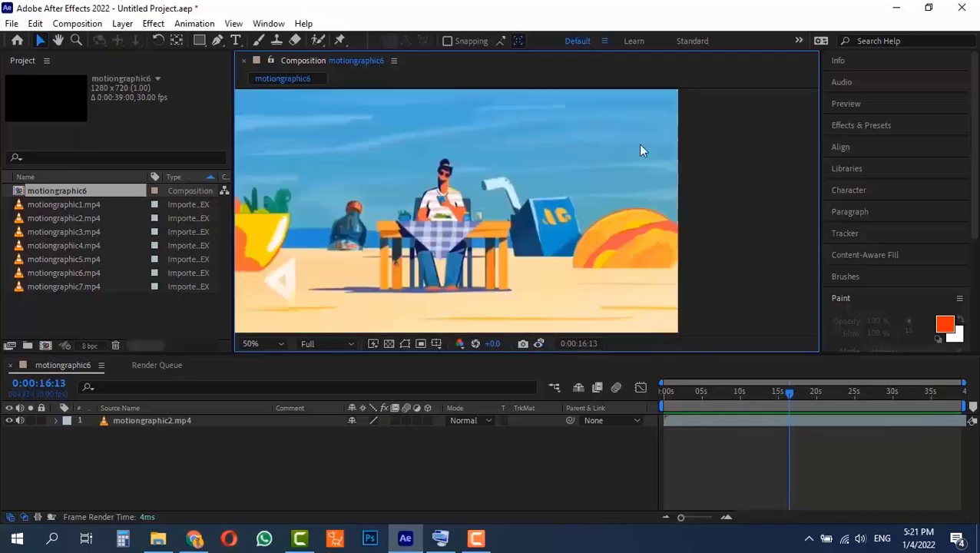
Show the stored snapshot repeatedly at the current frame and again after moving the current time to 0:00:22:11
key(F5)
key(F5)
key(F5)
key(F5)
drag(786, 393, 830, 407)
key(F5)
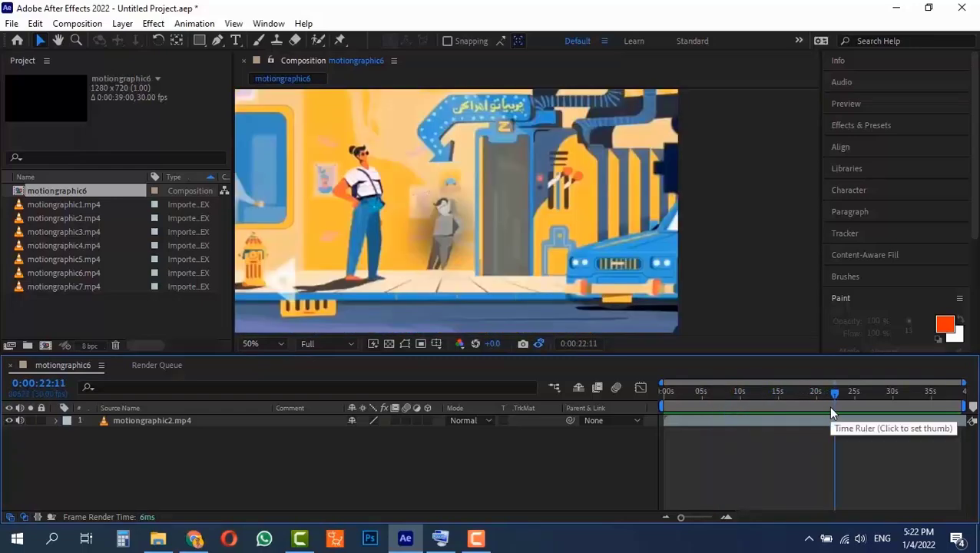
key(F5)
key(F5)
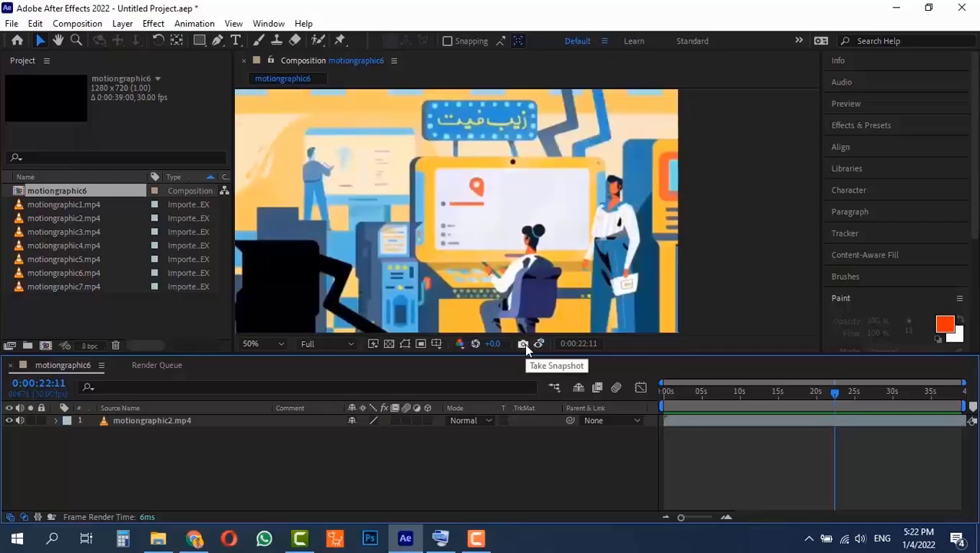
Scrub back and forth through the composition, viewing frames such as 0:00:12:28, 0:00:19:22 and 0:00:01:27, and stop at 0:00:16:02
drag(790, 398, 761, 417)
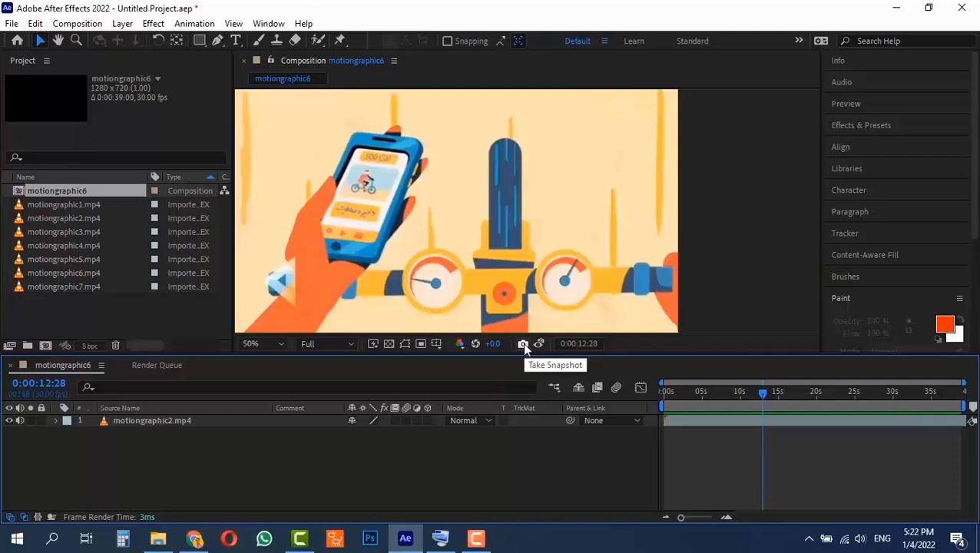
drag(755, 392, 813, 387)
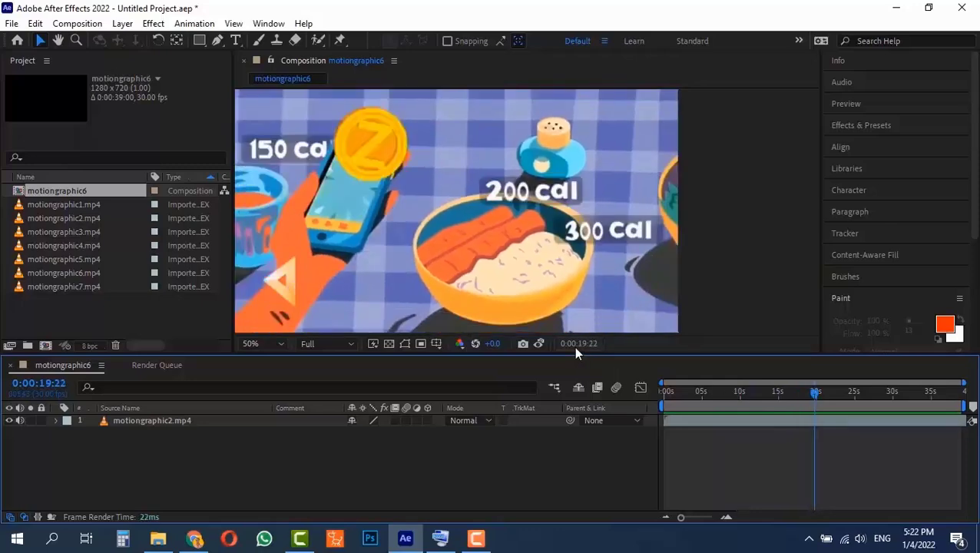
drag(814, 395, 789, 400)
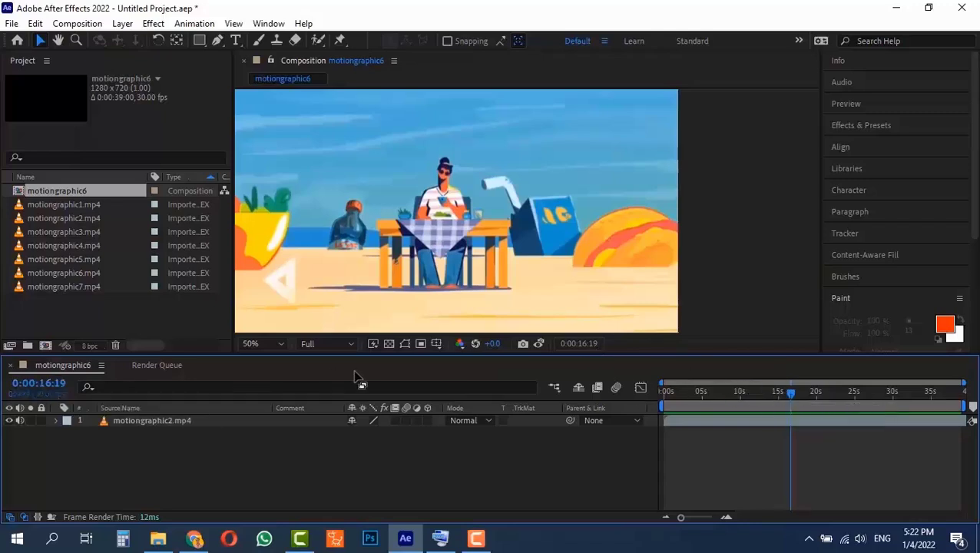
drag(753, 390, 681, 392)
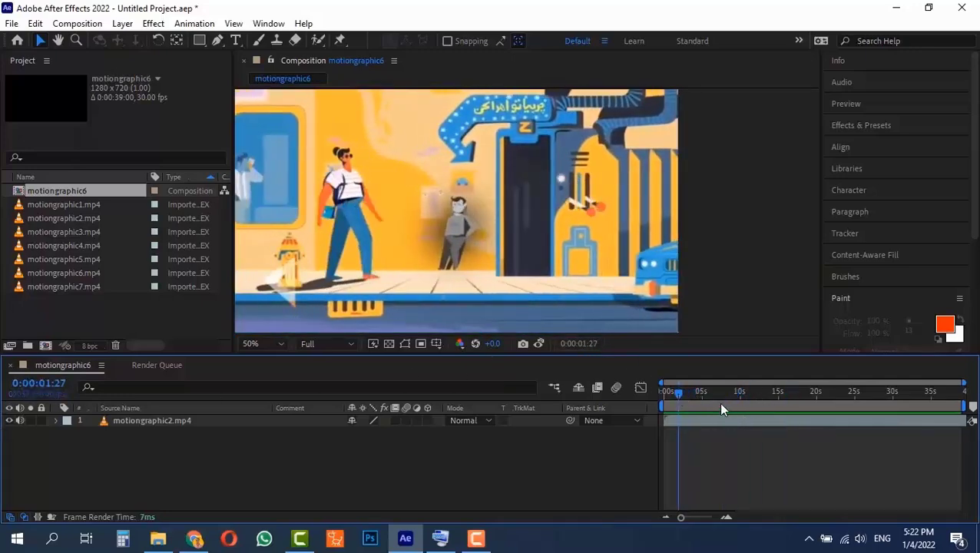
drag(721, 408, 786, 407)
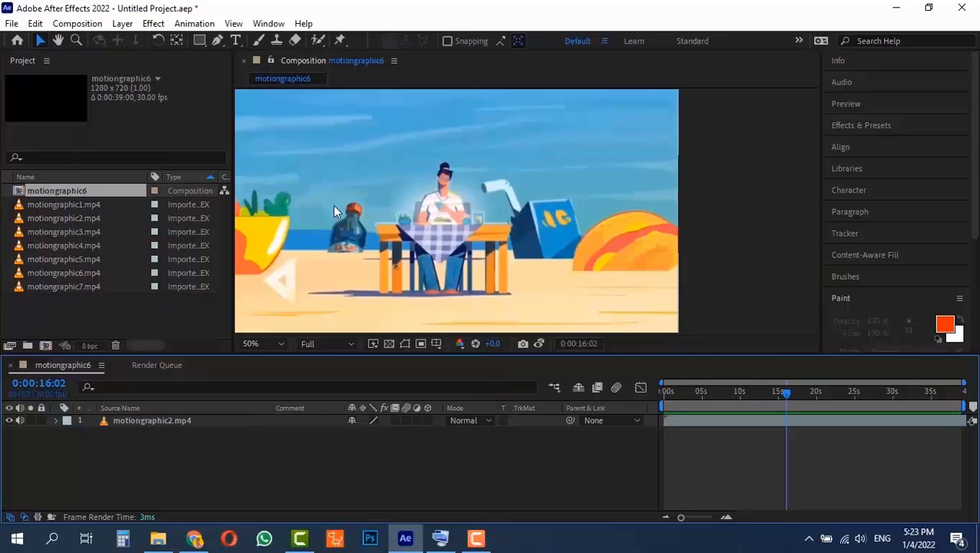
Preview playback from 0:00:03:20 to 0:00:05:09 and mute the audio of the motiongraphic2.mp4 layer
drag(756, 398, 692, 396)
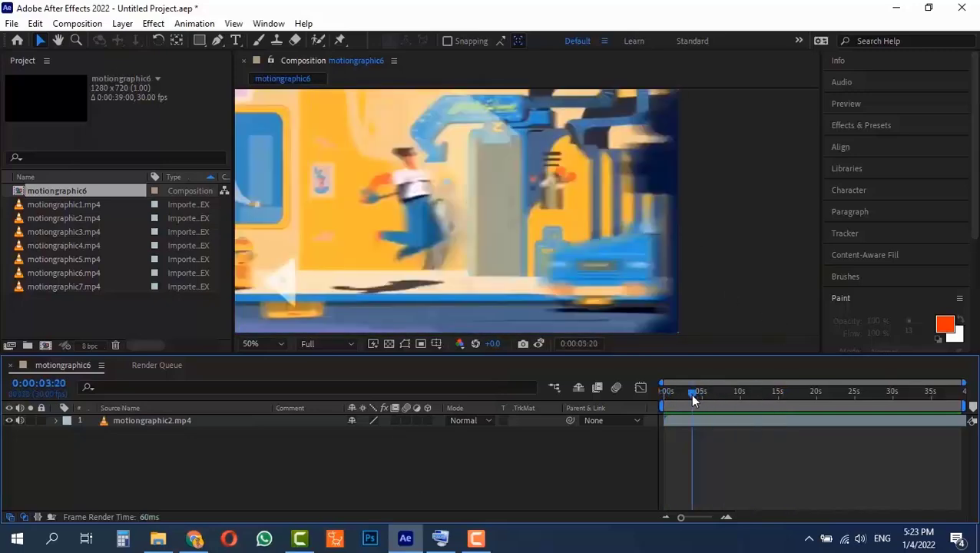
key(space)
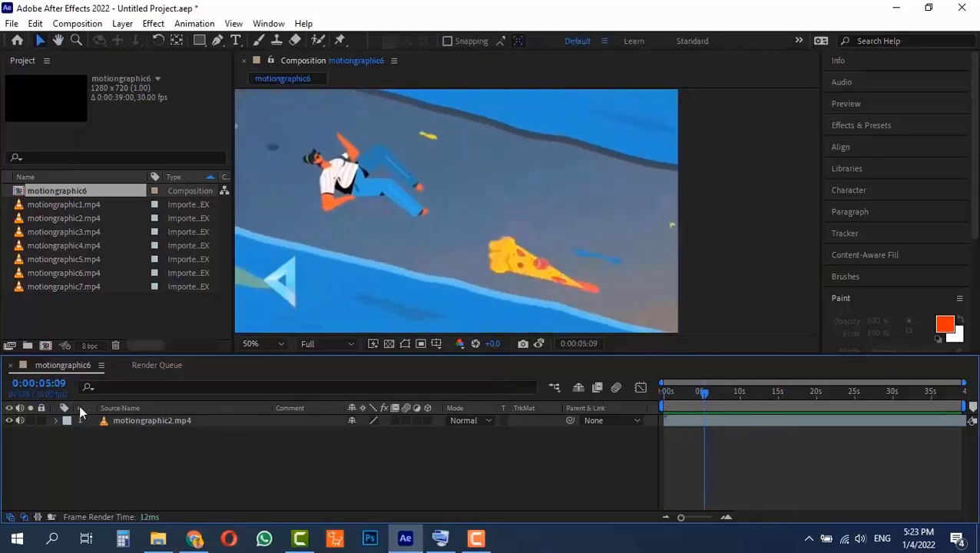
click(21, 421)
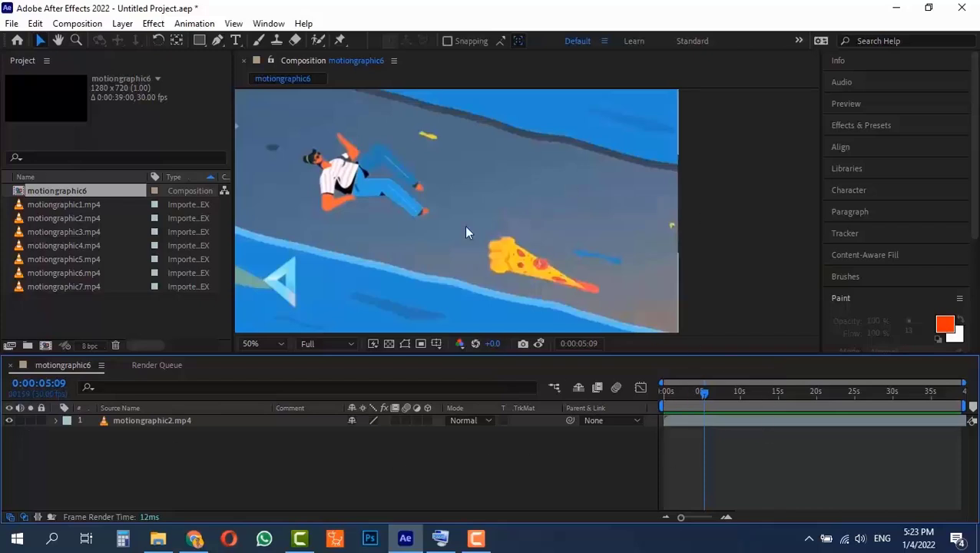
Select the video layer in the viewer, and view the Composition panel and the Project panel at full window size
key(grave)
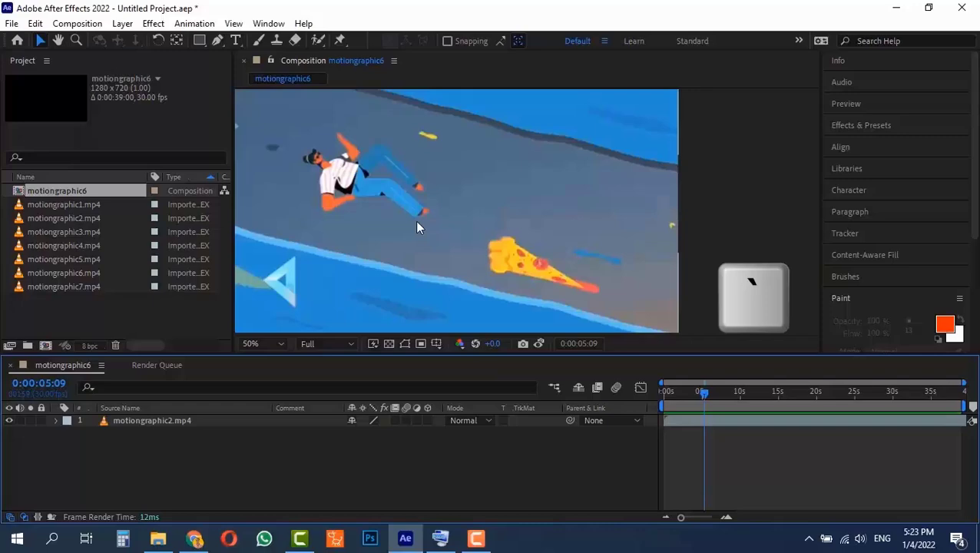
click(442, 540)
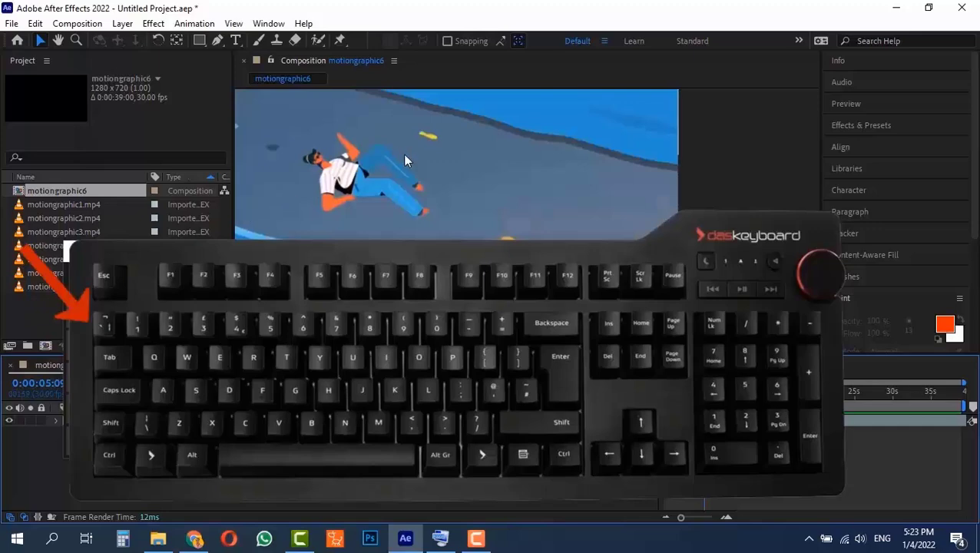
click(299, 217)
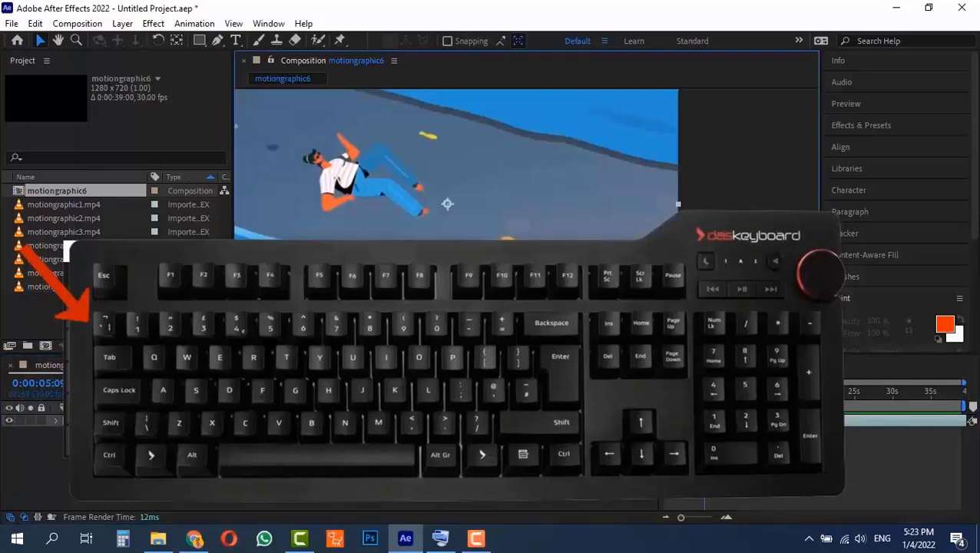
key(grave)
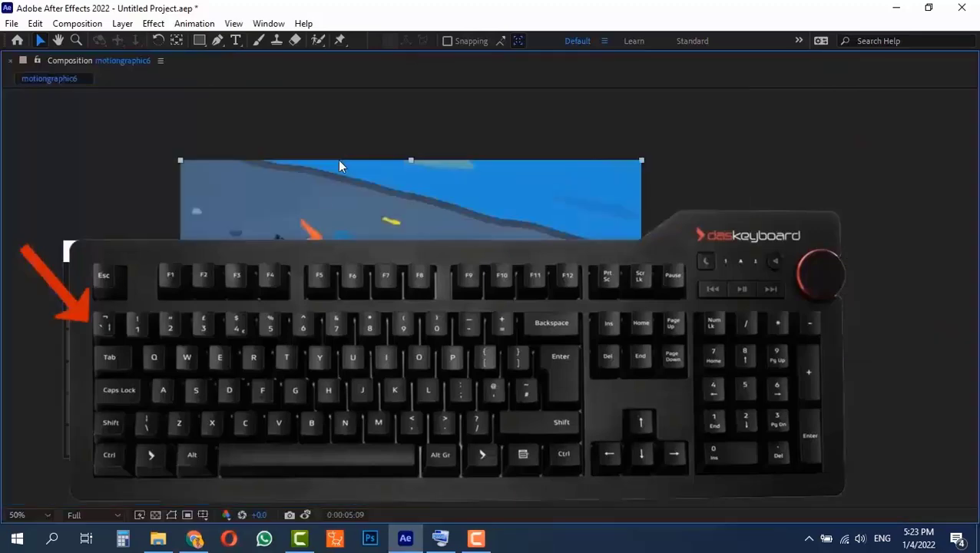
key(grave)
key(grave)
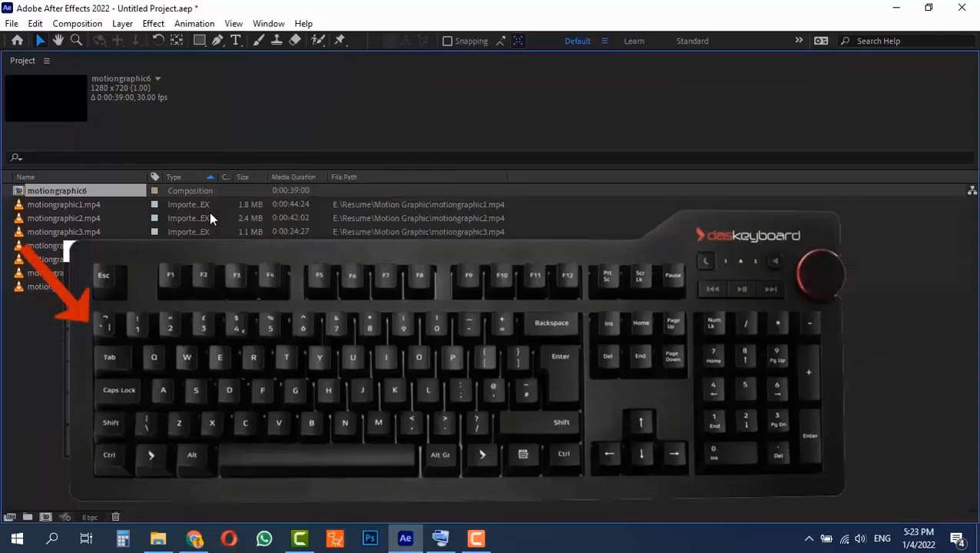
Toggle the Composition panel between full-window and docked size several times, ending with the normal panel layout
key(grave)
key(grave)
key(grave)
key(grave)
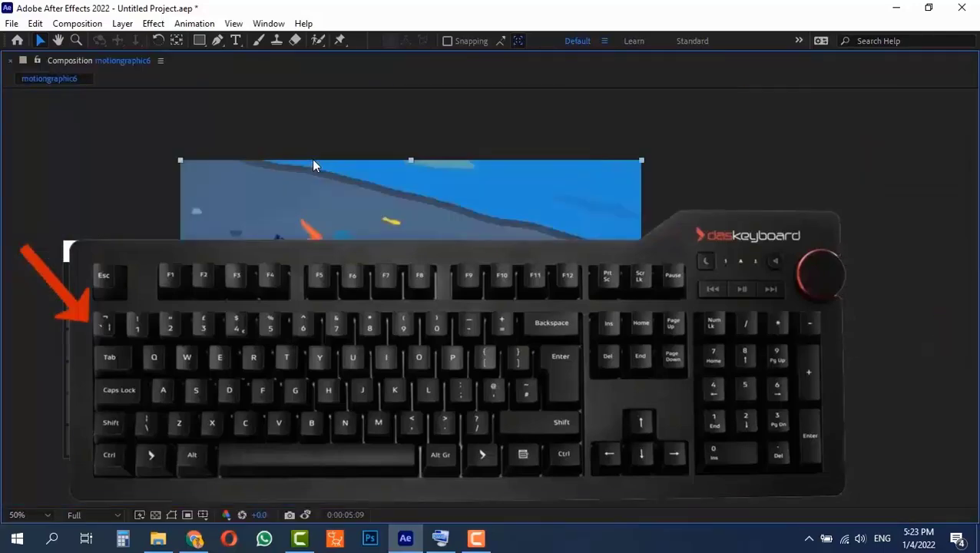
key(grave)
key(grave)
key(grave)
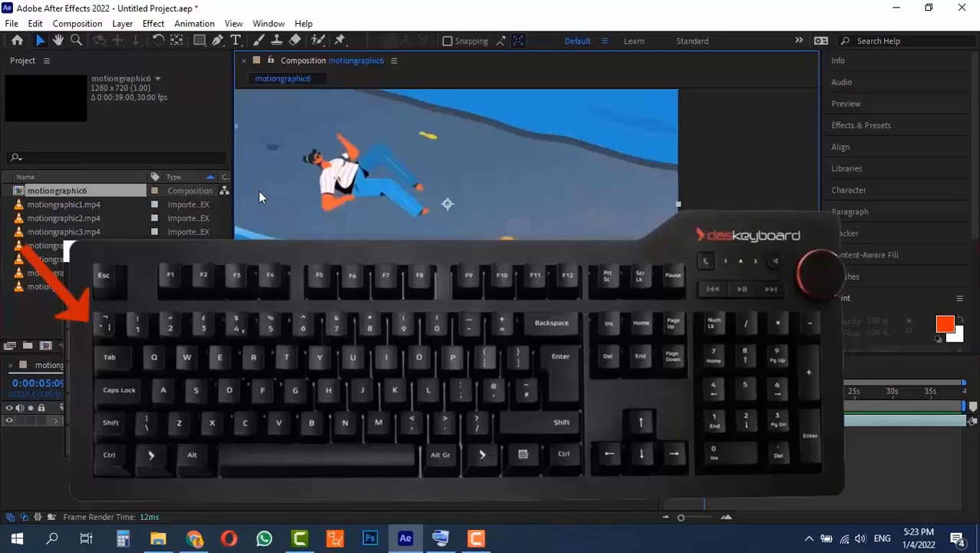
Maximize the Project panel to view the footage list with its size, duration and path columns, and restore the layout
key(grave)
key(grave)
key(grave)
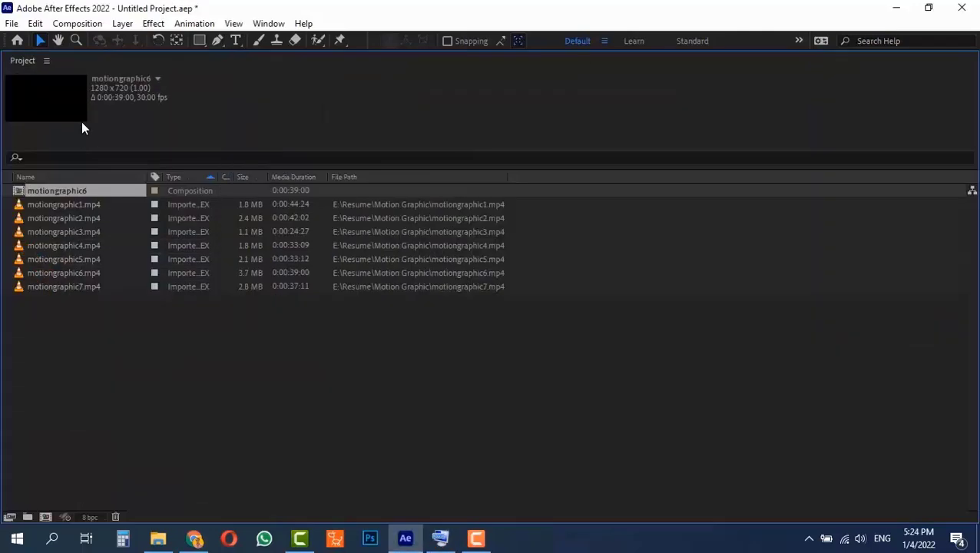
key(grave)
key(grave)
key(grave)
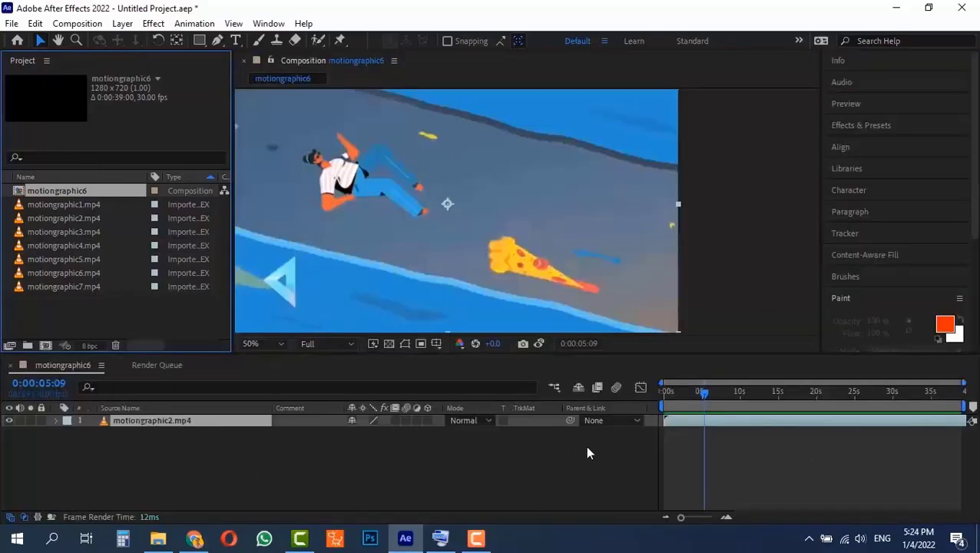
Maximize the Timeline panel, hide its layer switches and transfer controls columns, and restore the panel layout
key(grave)
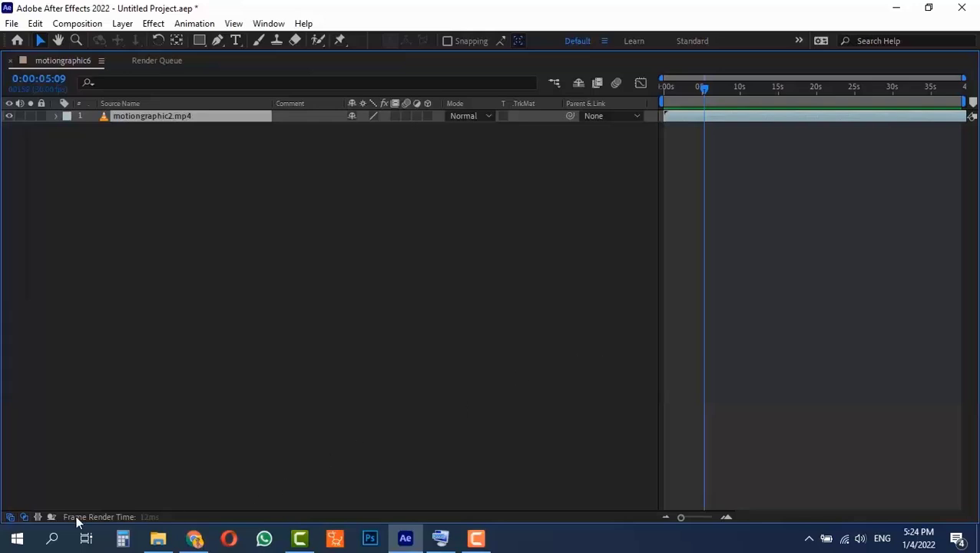
click(11, 517)
click(23, 517)
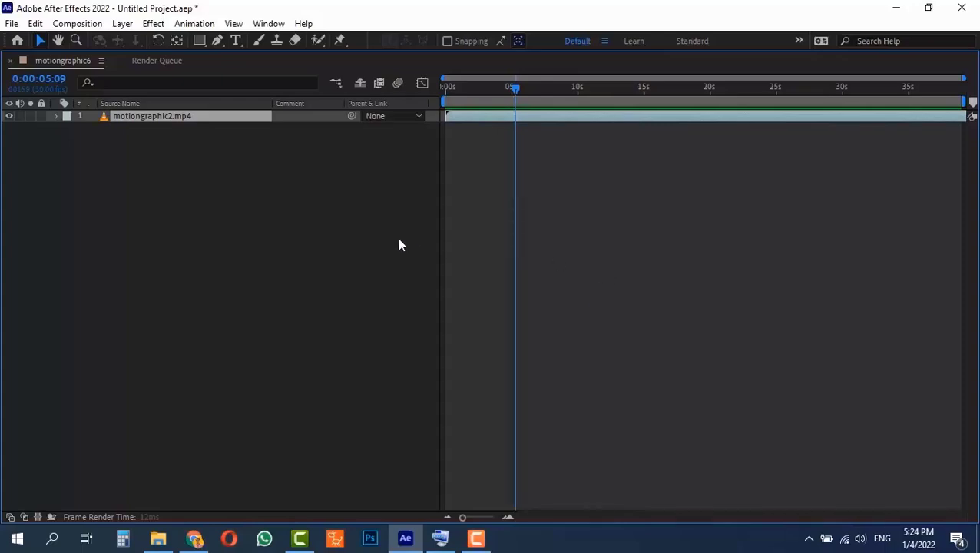
key(grave)
key(grave)
key(grave)
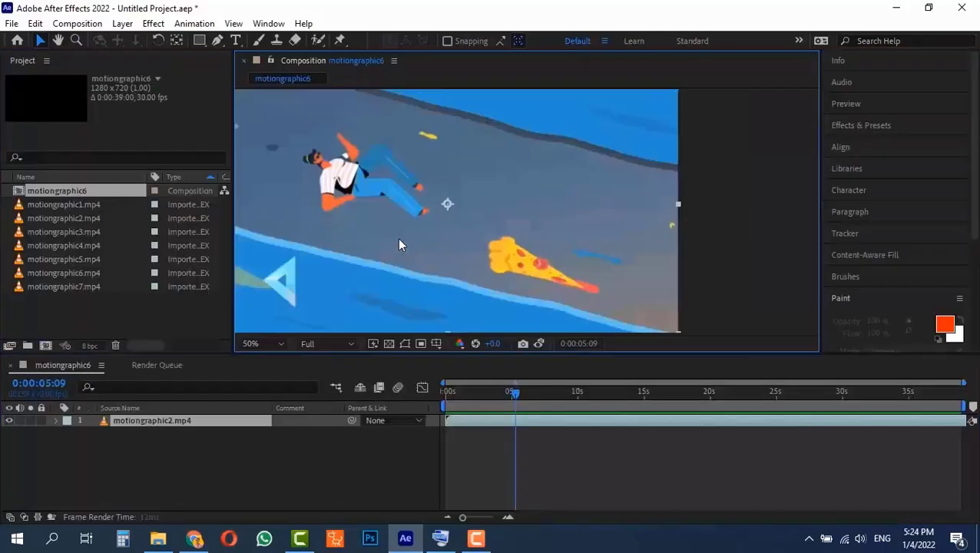
Maximize the Composition panel, set its magnification to fit the available viewer area, and restore the panel layout
key(grave)
key(grave)
key(grave)
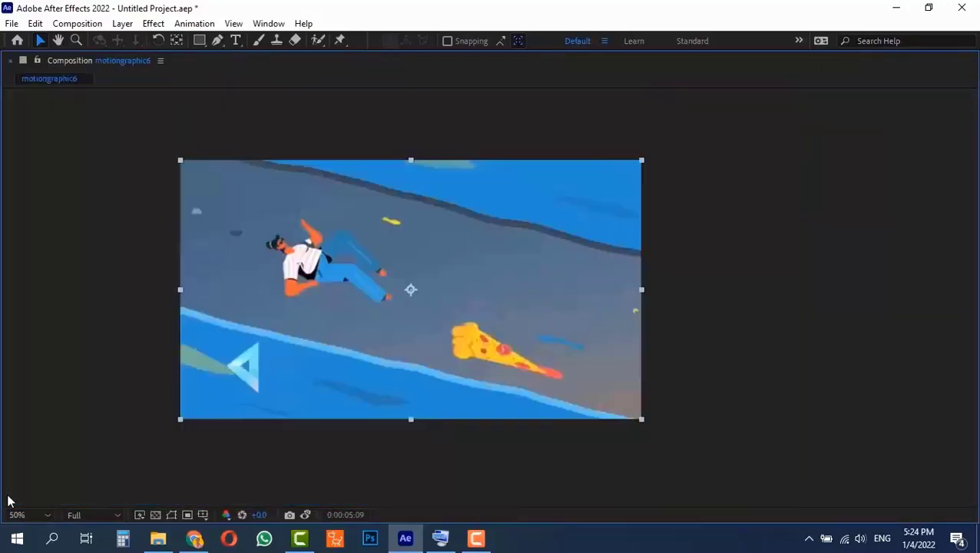
click(22, 514)
click(51, 274)
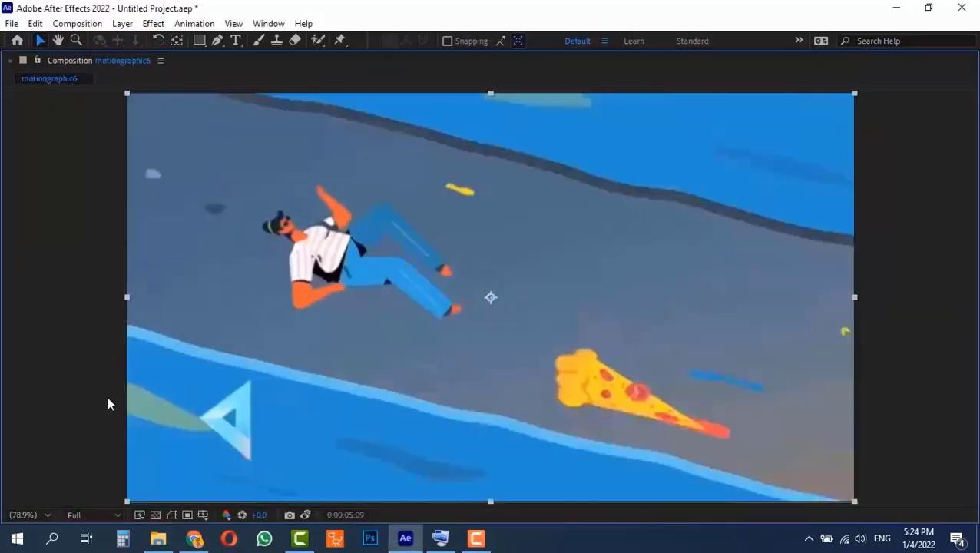
key(grave)
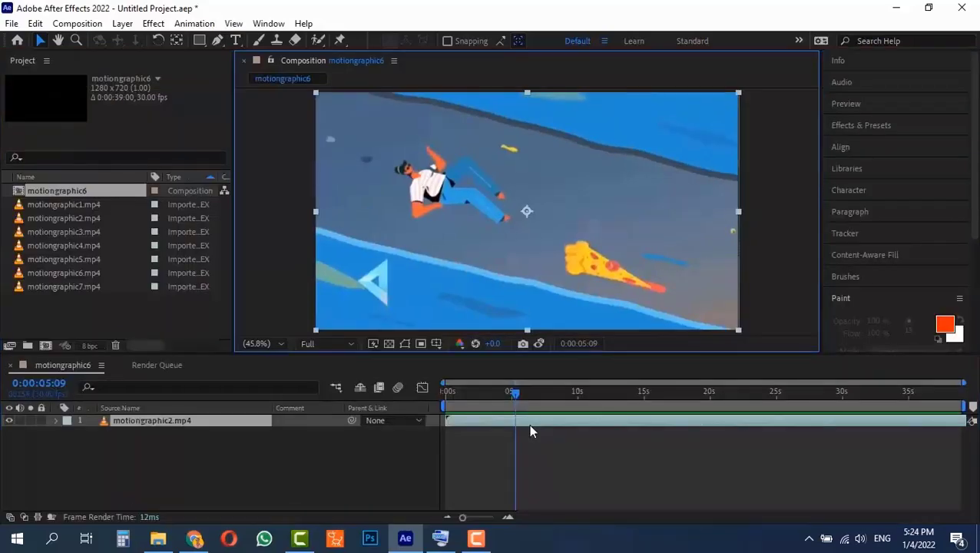
Switch the fitted Composition view between full-window and docked size to compare how the frame scales
key(grave)
key(grave)
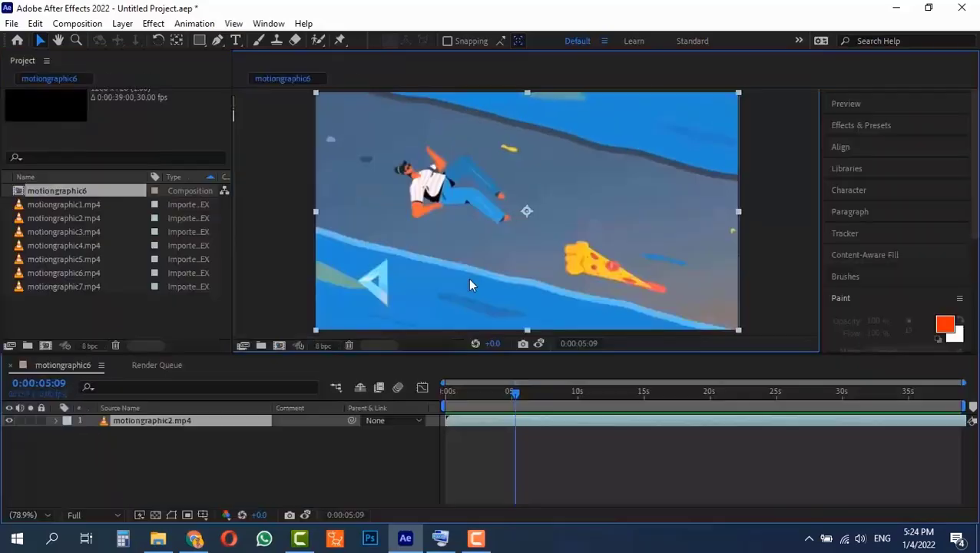
key(grave)
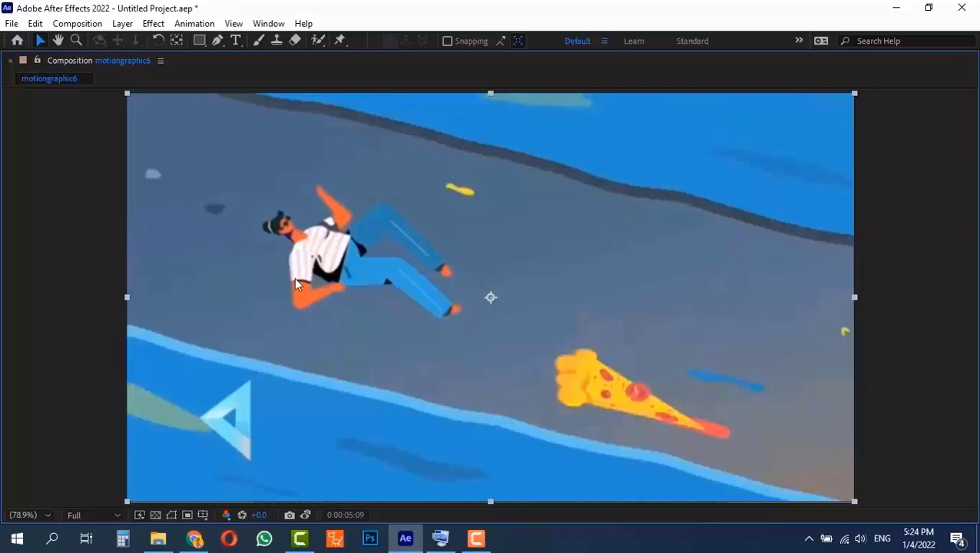
key(grave)
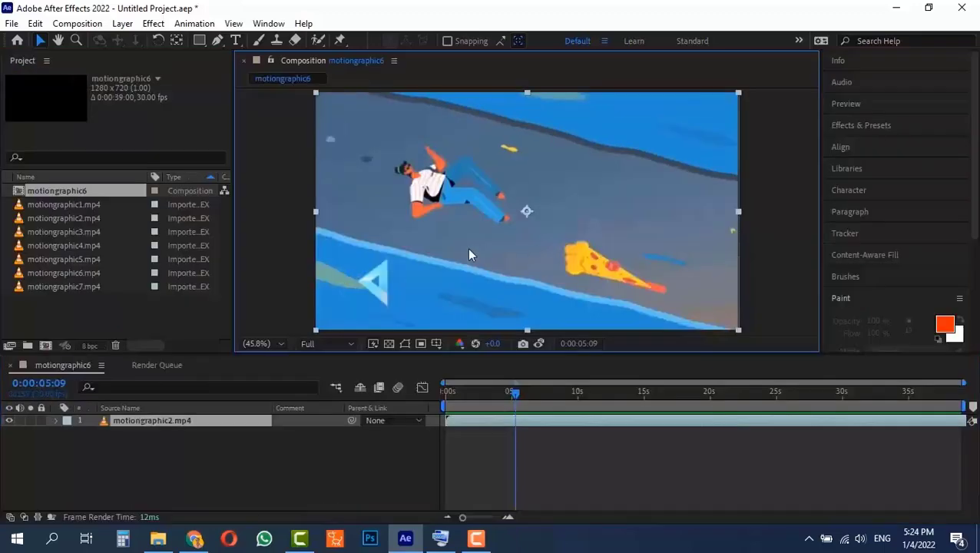
key(grave)
key(grave)
key(grave)
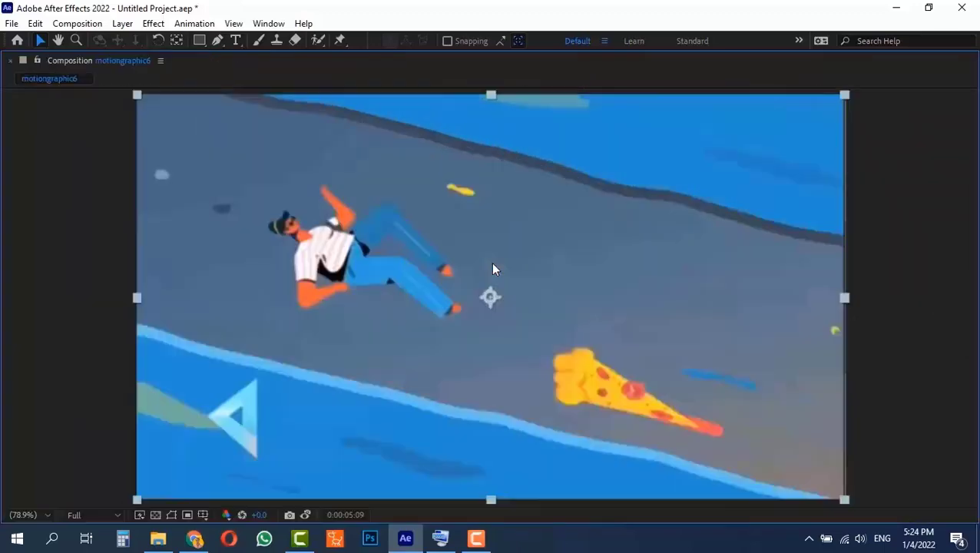
key(grave)
Move the current time to 0:00:06:03, view other panels such as the Timeline maximized in turn, and restore the layout
drag(548, 398, 527, 396)
key(grave)
key(grave)
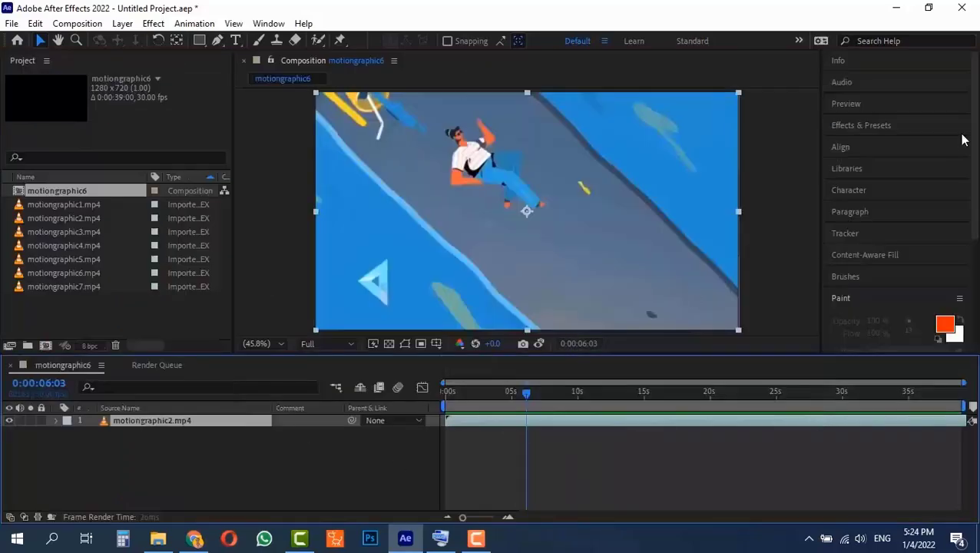
key(grave)
key(grave)
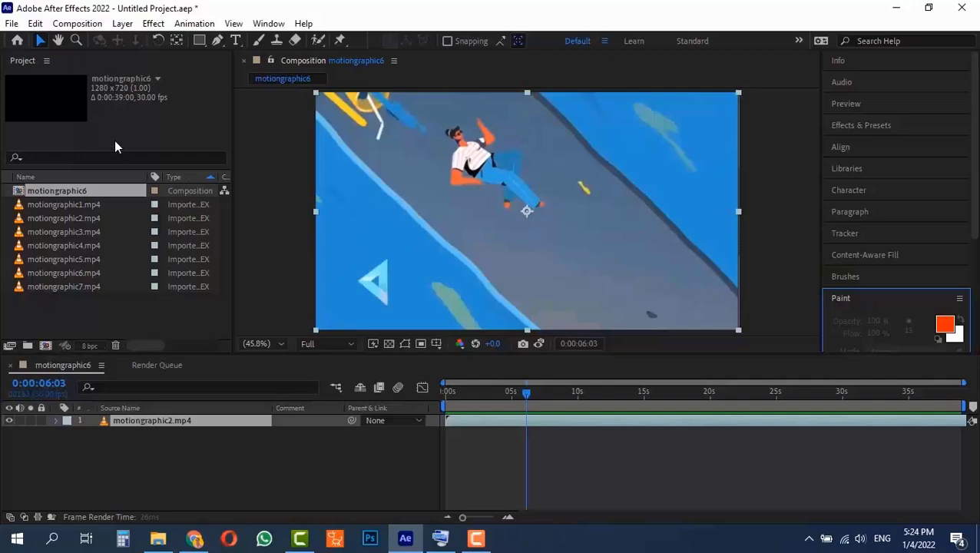
key(grave)
key(grave)
key(grave)
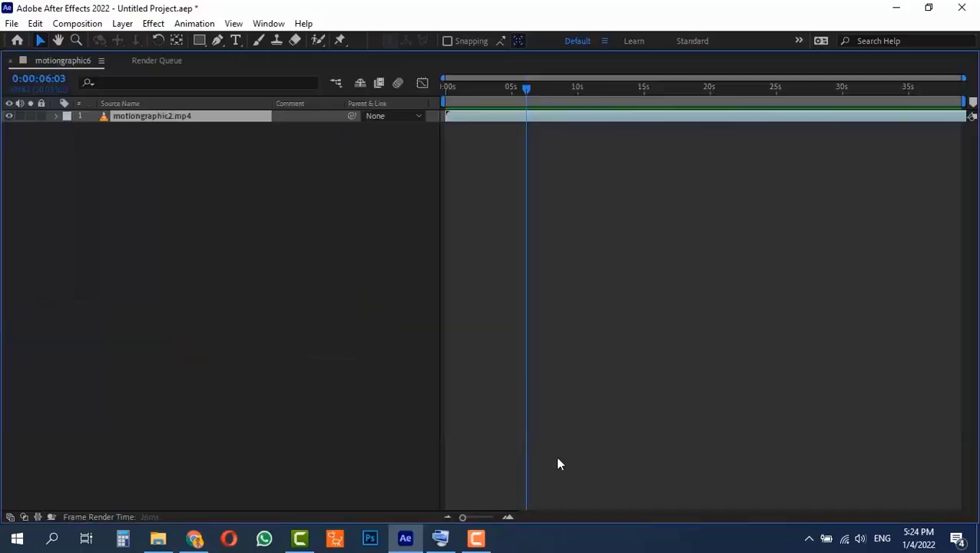
key(grave)
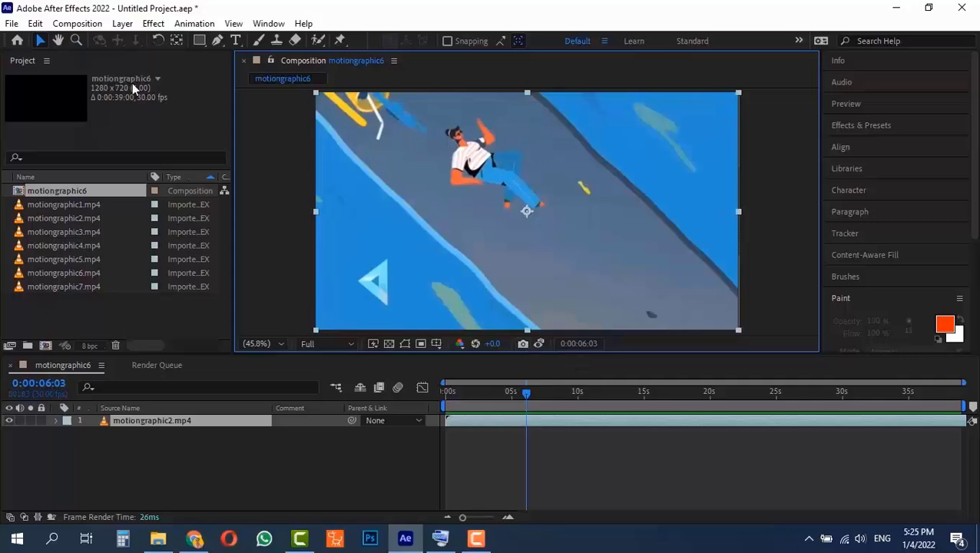
Move the current time to 0:00:09:14 and add that single frame to the render queue as a Photoshop file
click(78, 24)
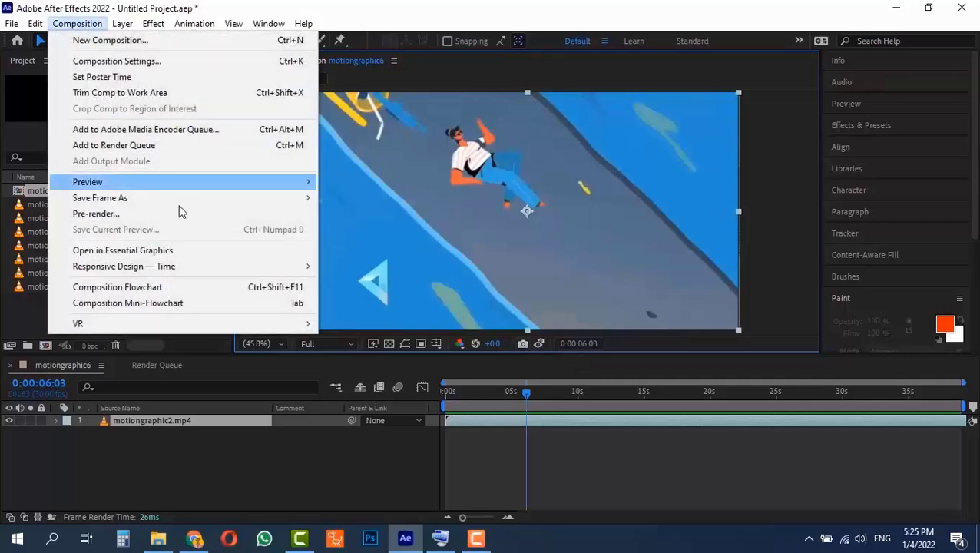
mouse_move(183, 203)
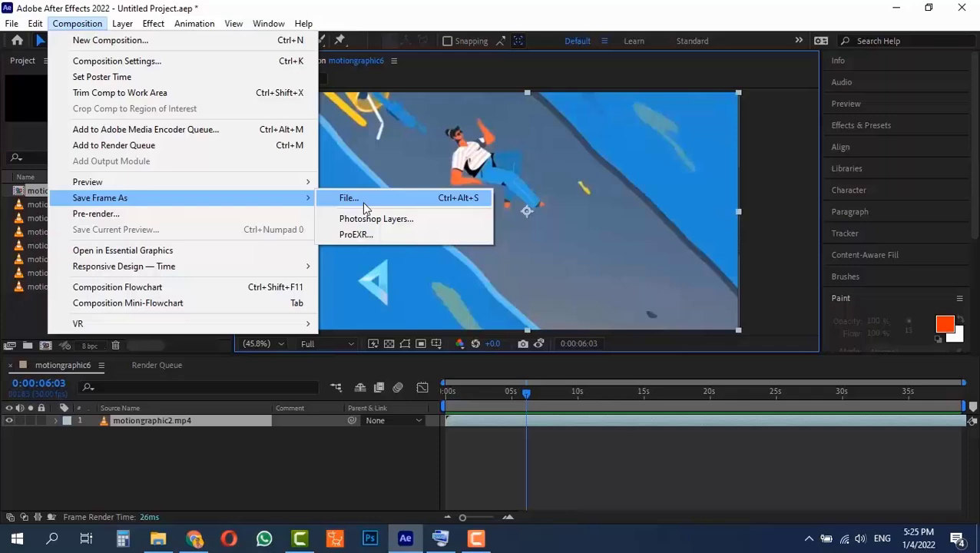
click(527, 393)
drag(527, 393, 575, 394)
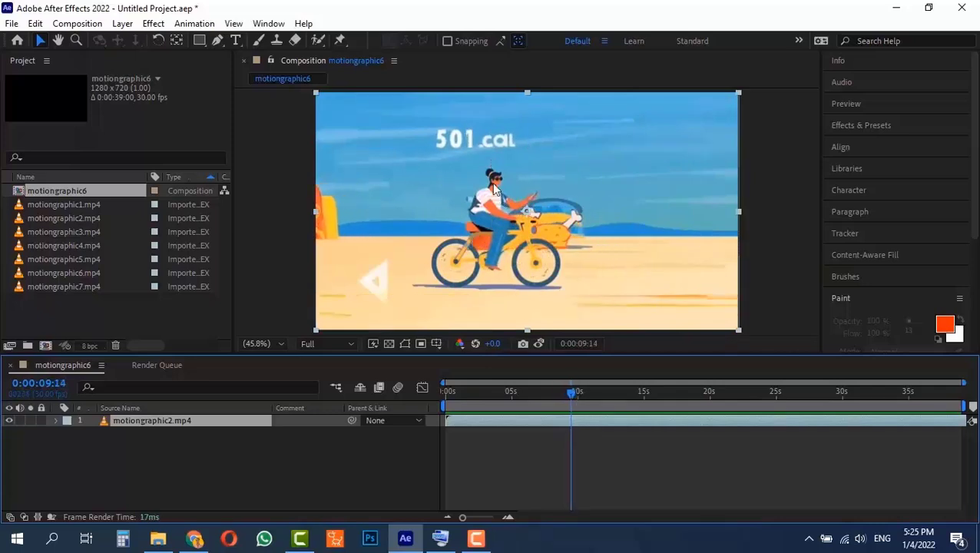
click(77, 23)
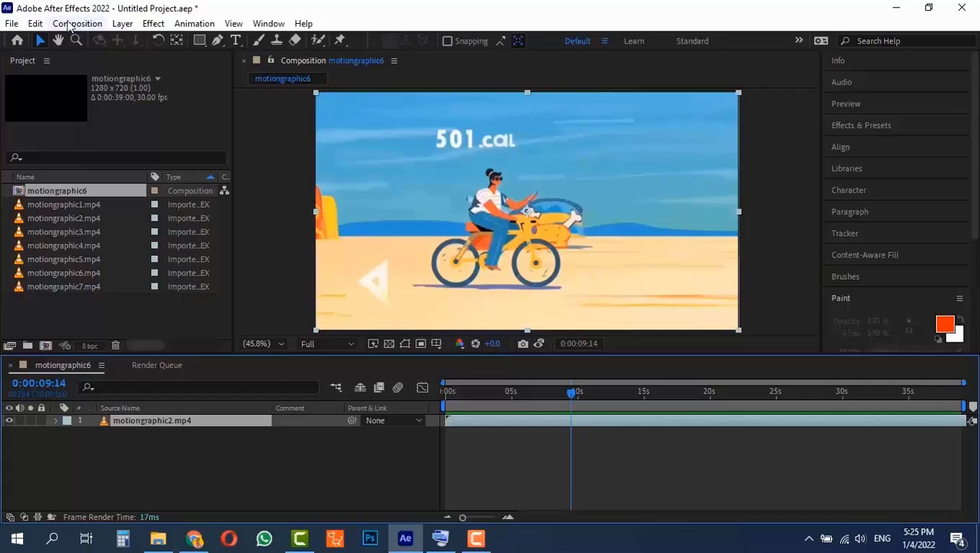
mouse_move(210, 203)
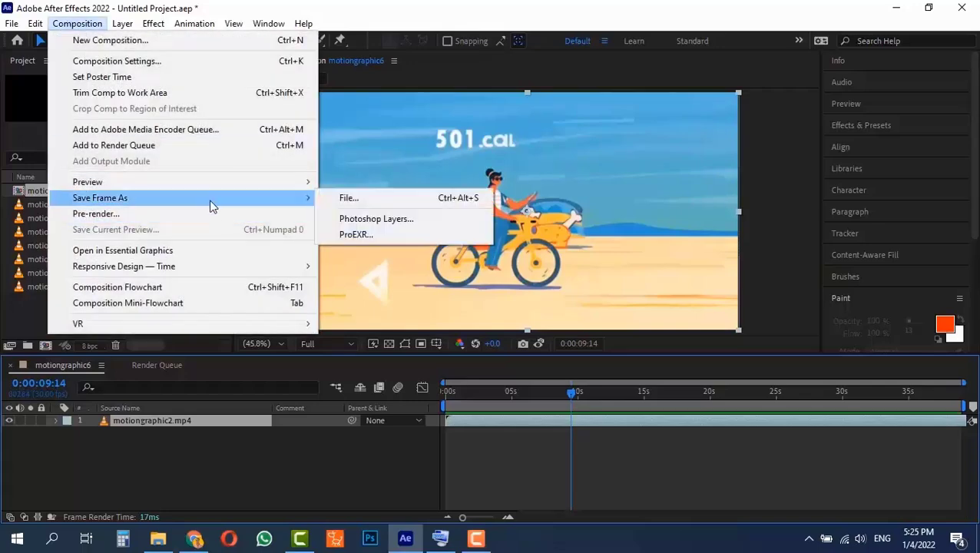
click(355, 197)
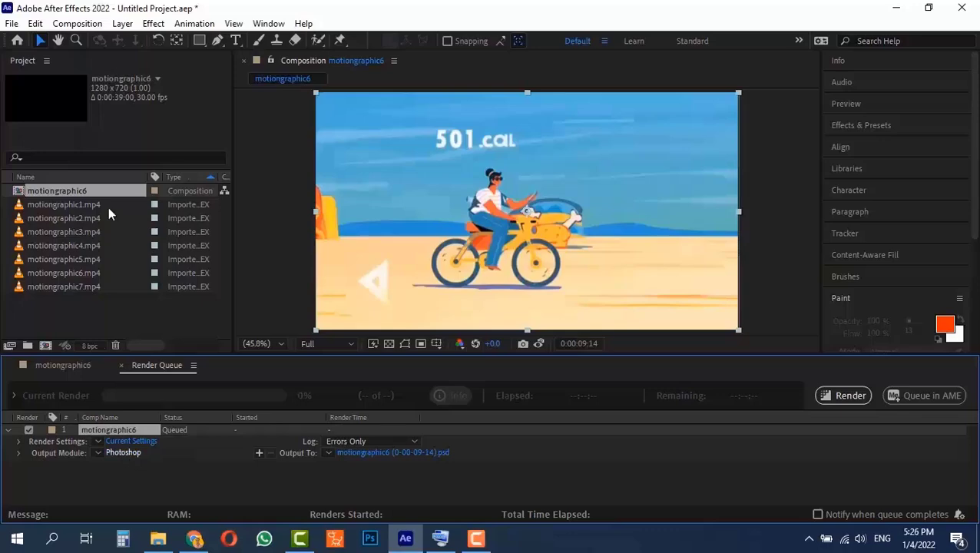
Close the Render Queue panel to return to the motiongraphic6 timeline
click(77, 23)
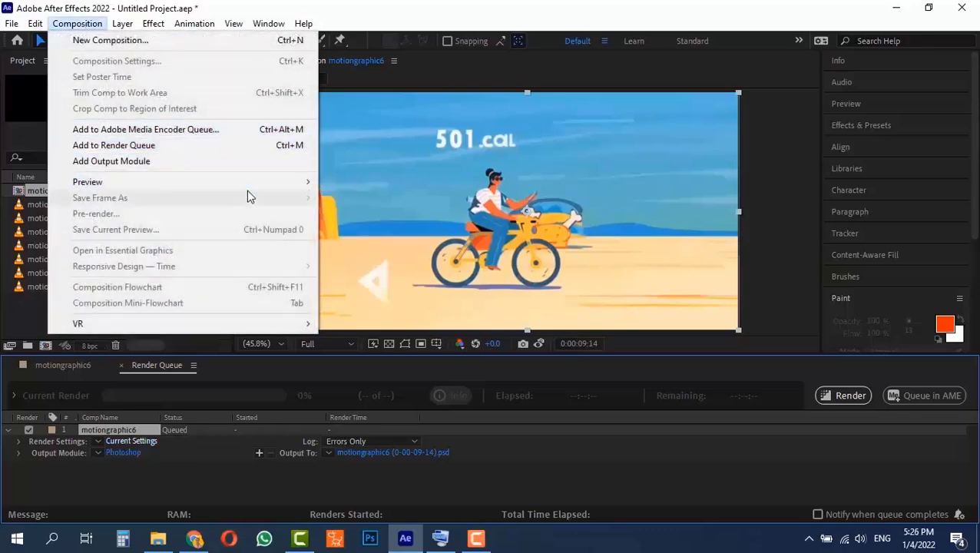
click(120, 364)
click(120, 364)
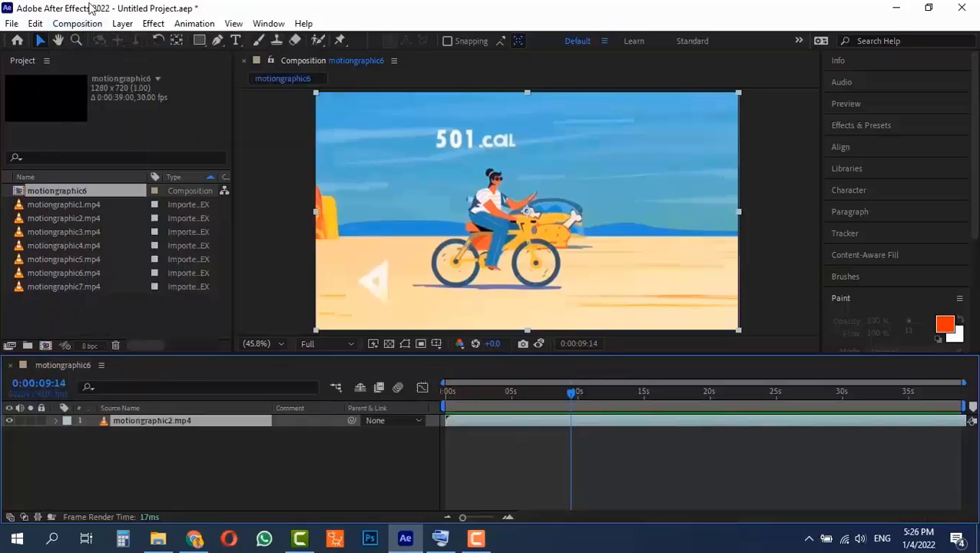
Use Save Frame As File again to queue a second Photoshop output of the current frame, motiongraphic6 (0-00-09-14)_1.psd
click(76, 23)
mouse_move(258, 200)
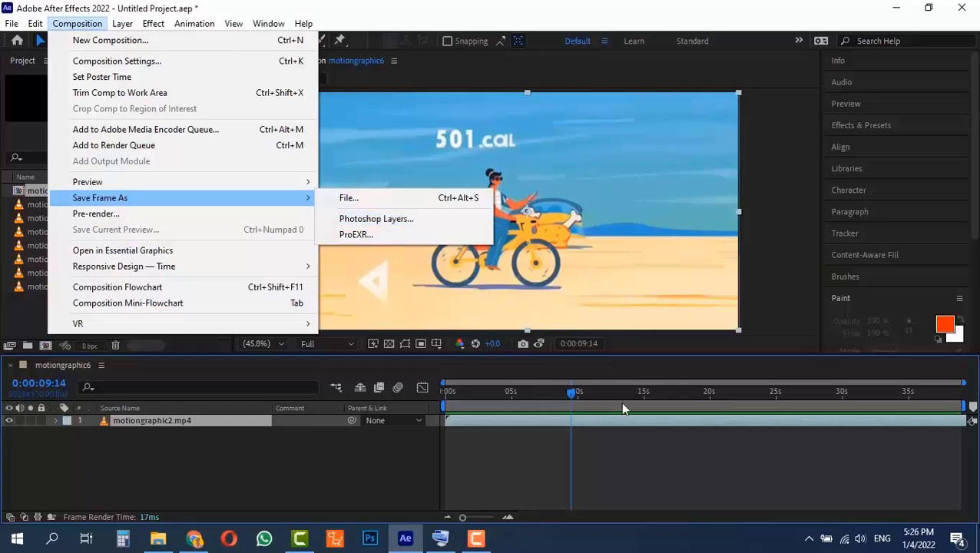
click(570, 395)
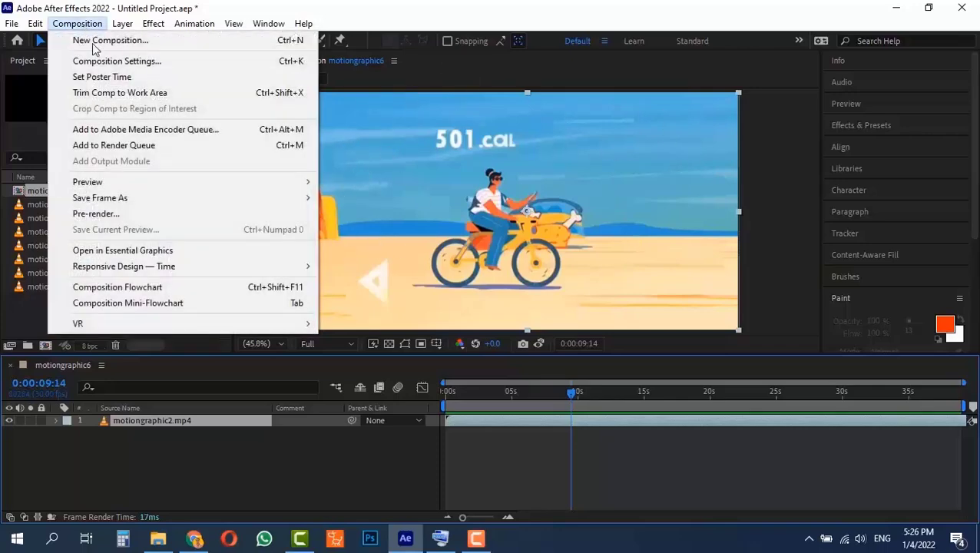
click(77, 23)
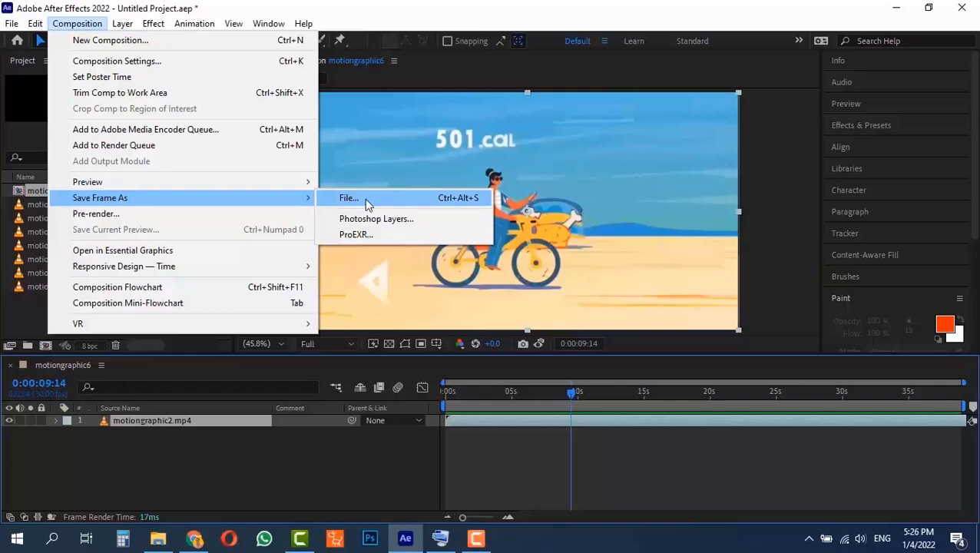
click(366, 201)
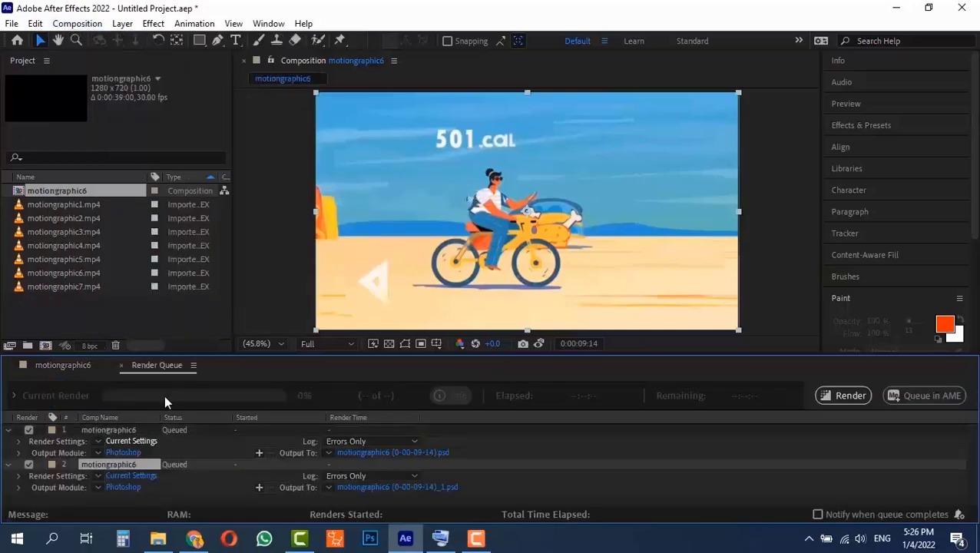
Change the second queued item's output module format to JPEG Sequence, with JPEG quality 10 (Maximum)
click(123, 487)
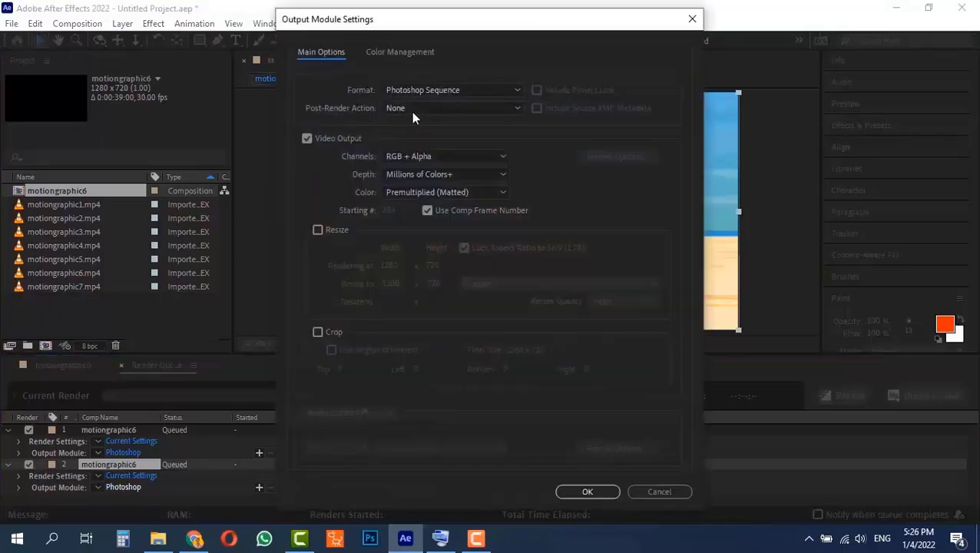
click(470, 92)
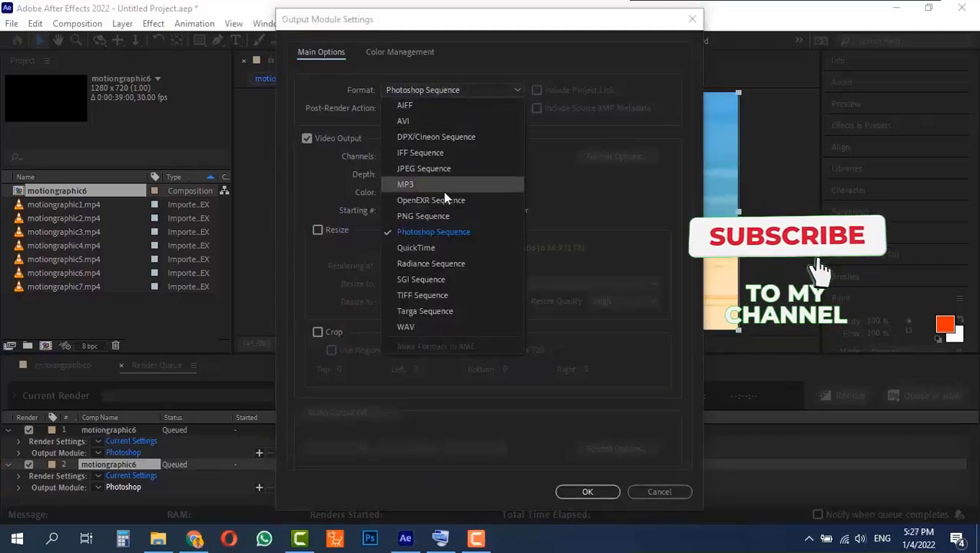
click(437, 169)
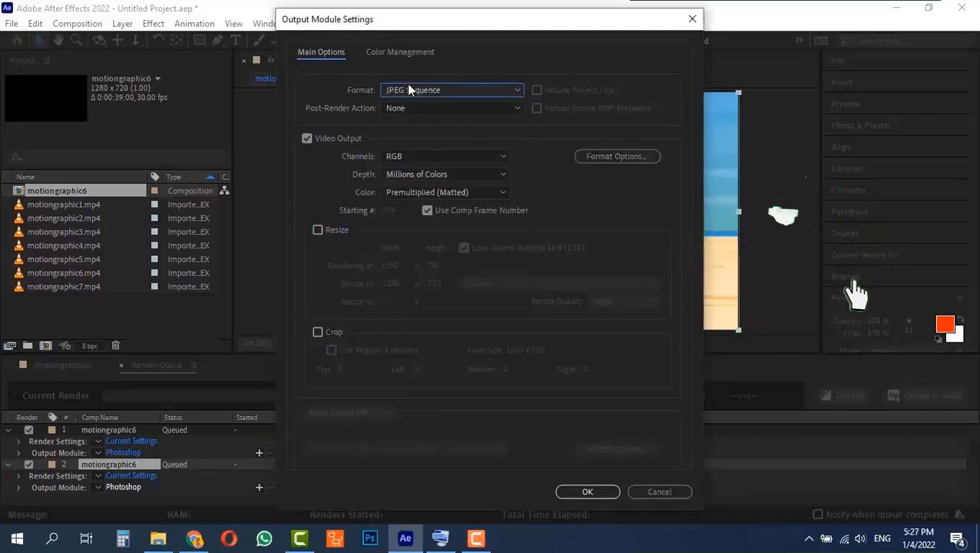
click(623, 159)
drag(592, 228, 530, 228)
drag(433, 228, 604, 231)
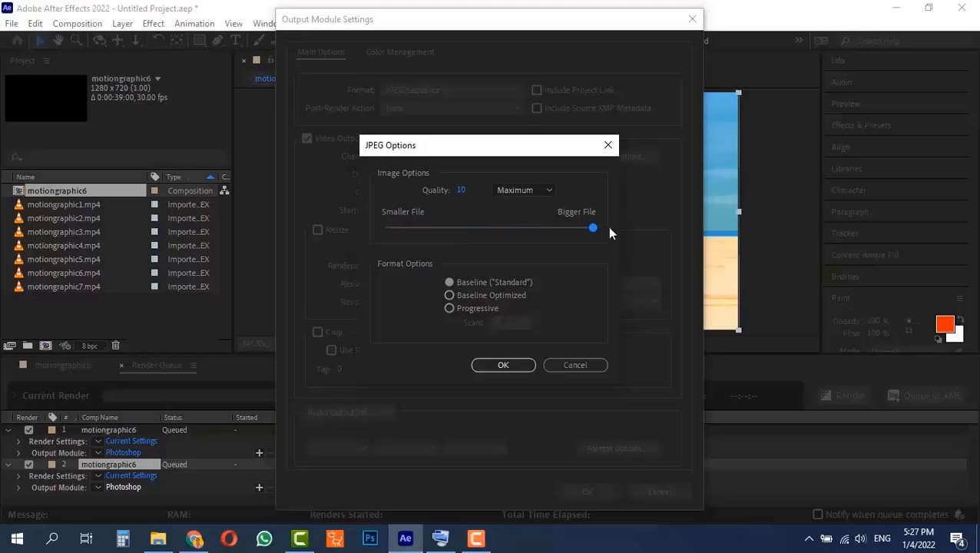
click(504, 366)
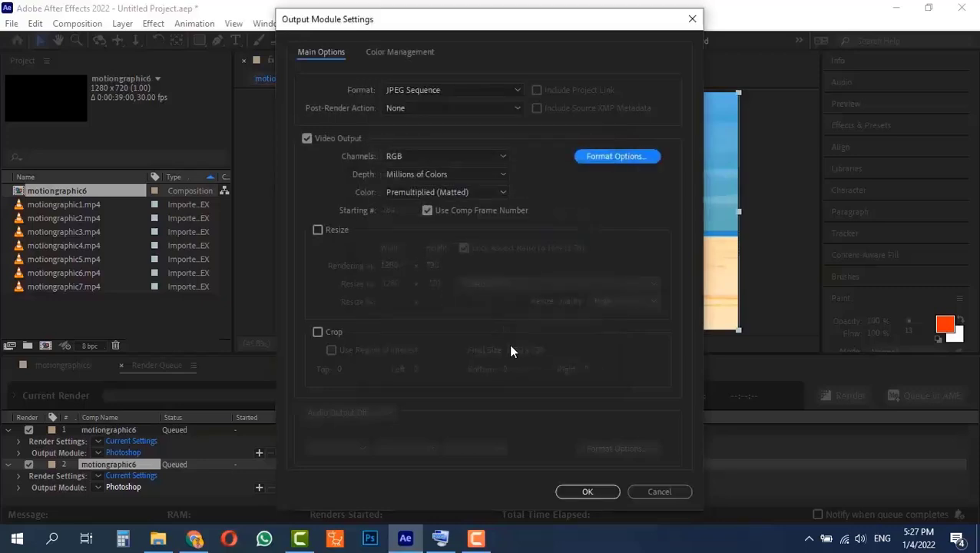
click(587, 493)
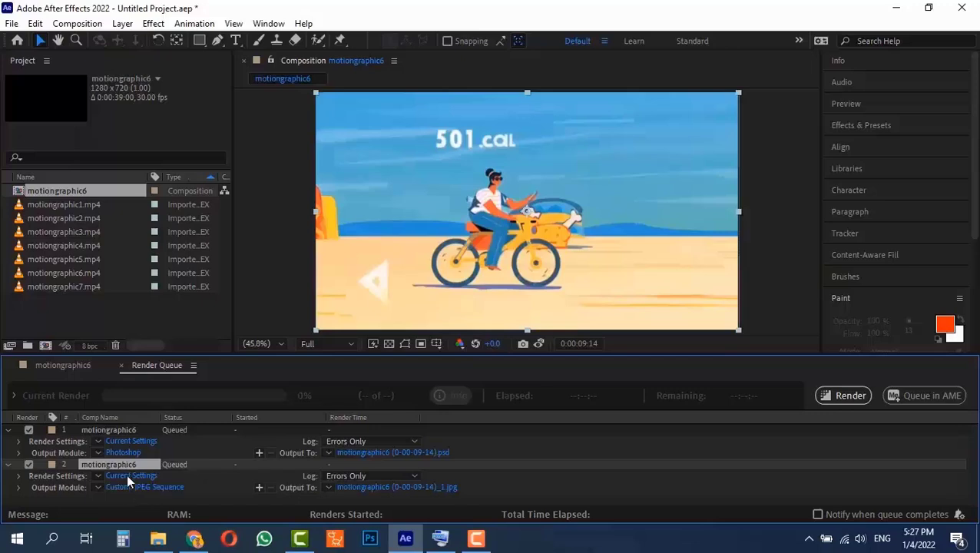
Make an output module template named JPEG from the second item's current settings
click(97, 485)
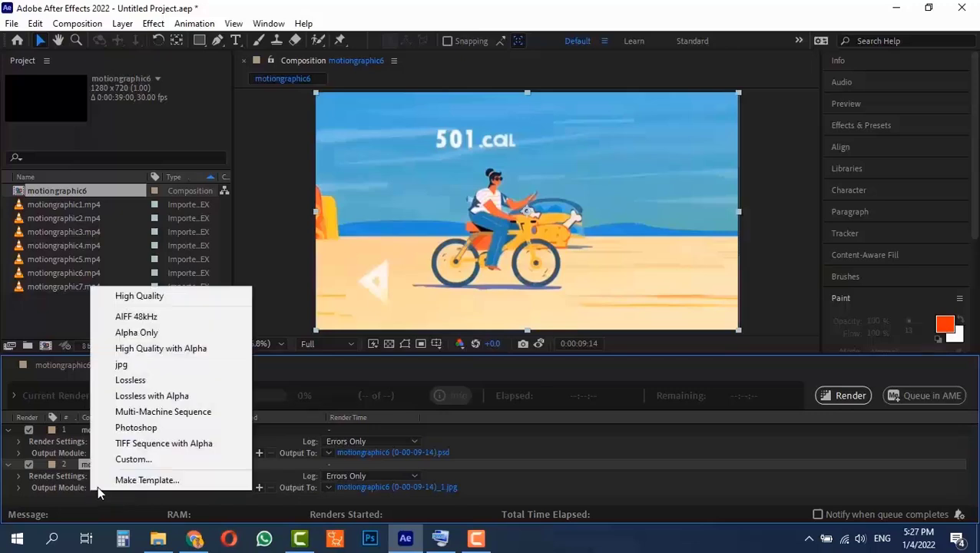
click(136, 483)
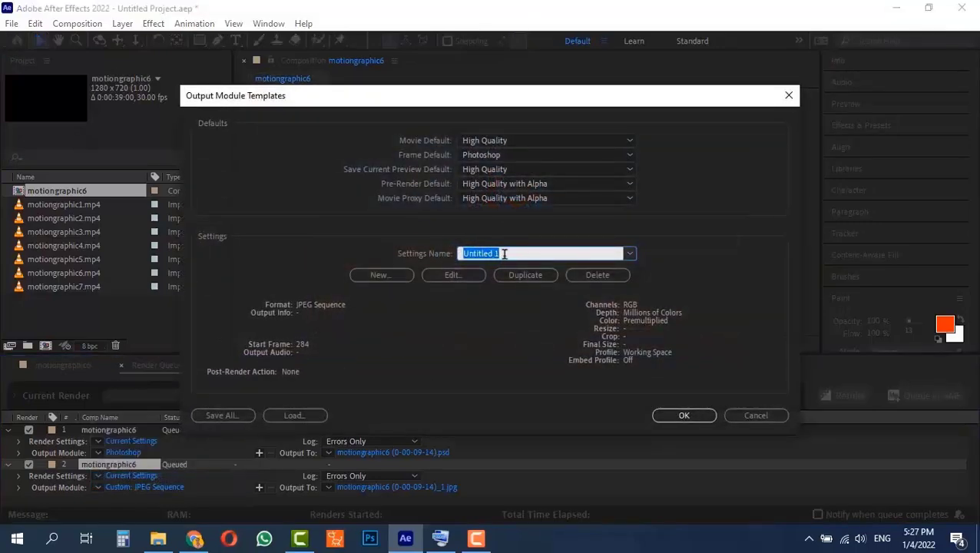
text(JPEG)
click(697, 418)
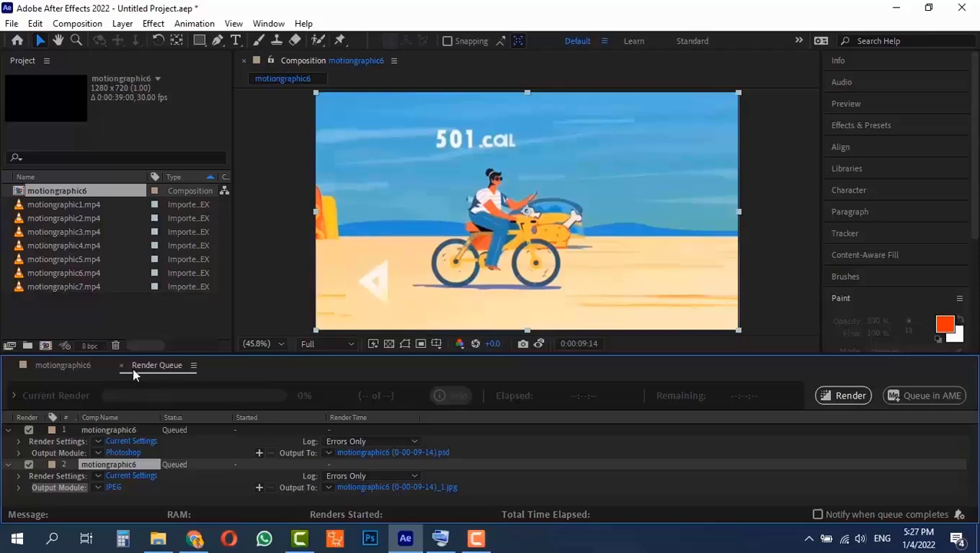
Apply the saved JPEG template to the second queued item's output module
click(77, 24)
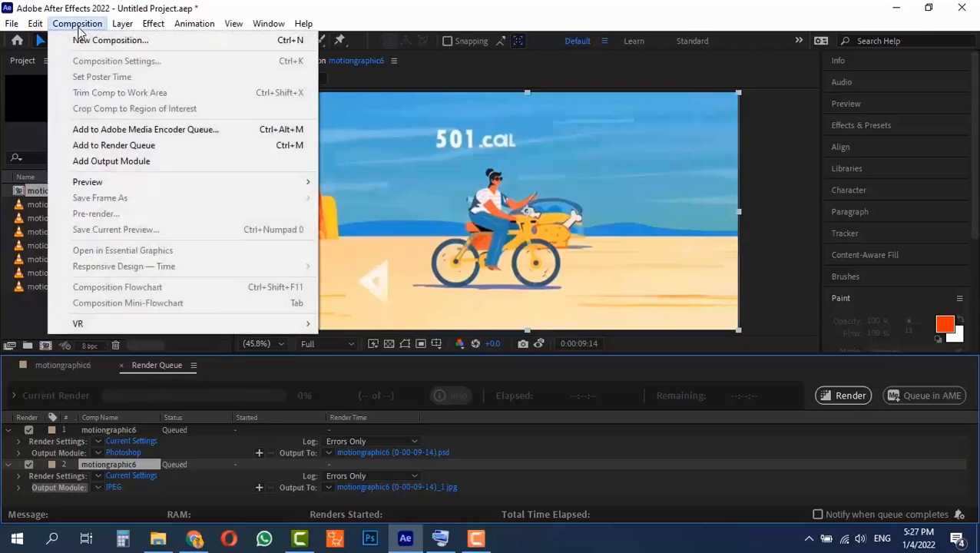
click(115, 492)
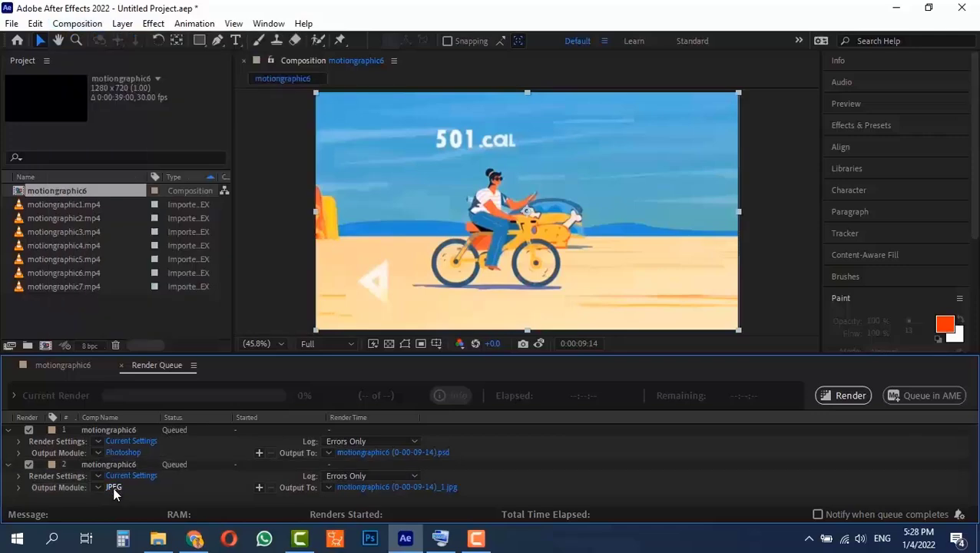
click(99, 487)
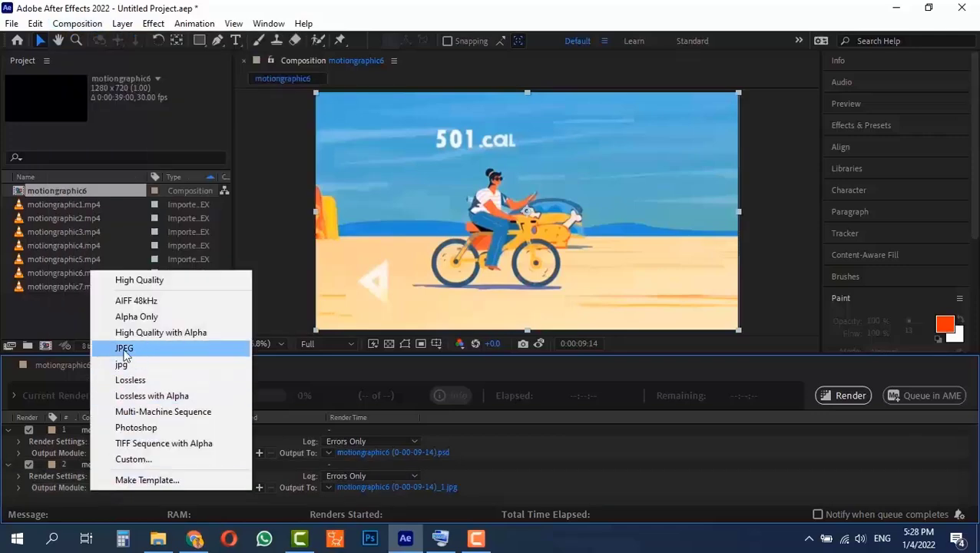
click(135, 350)
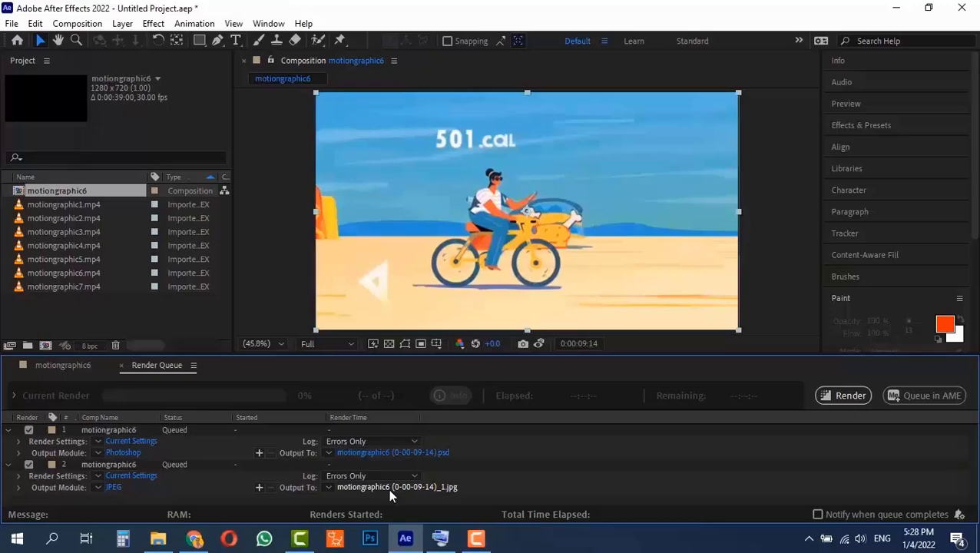
Set the second item's output to the Pictures folder with the file name motiongraphic, and render the queue
click(369, 487)
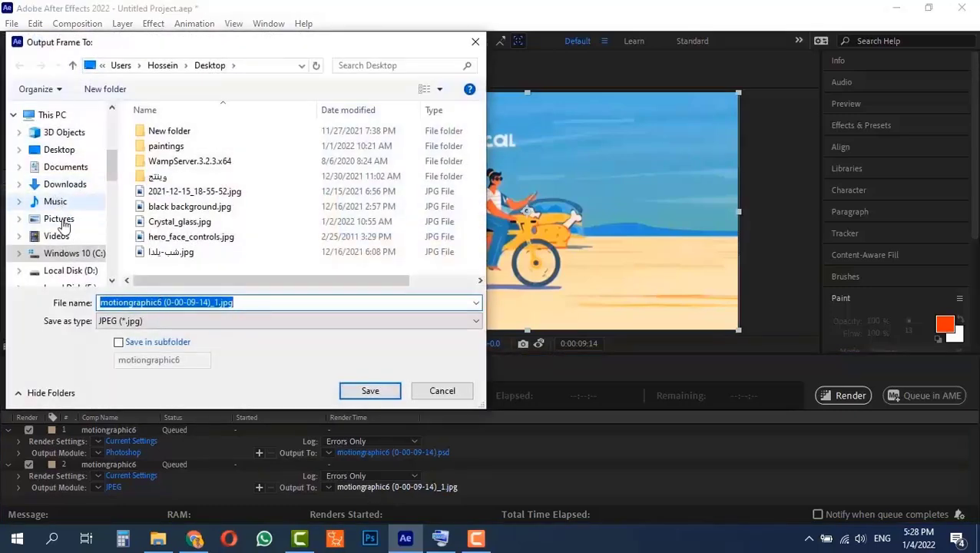
click(61, 221)
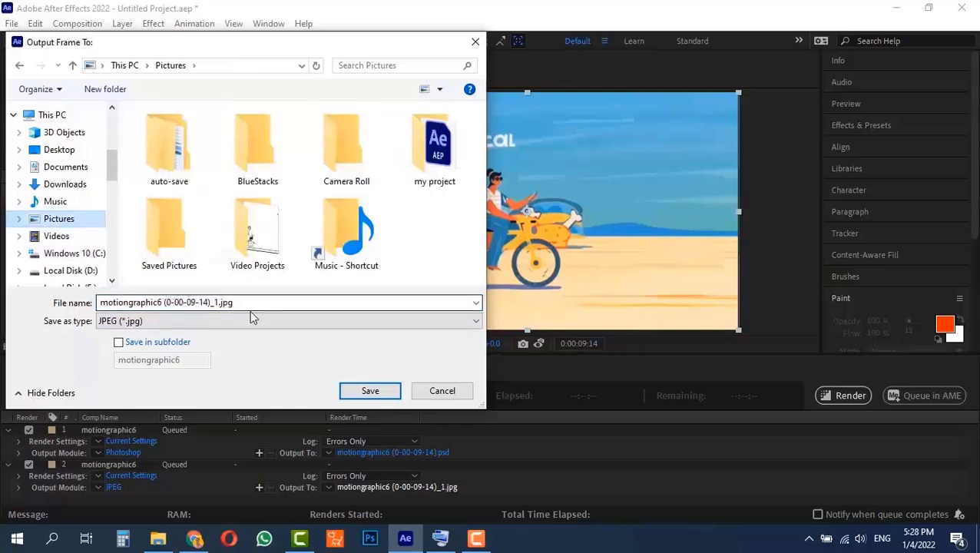
drag(251, 302, 158, 302)
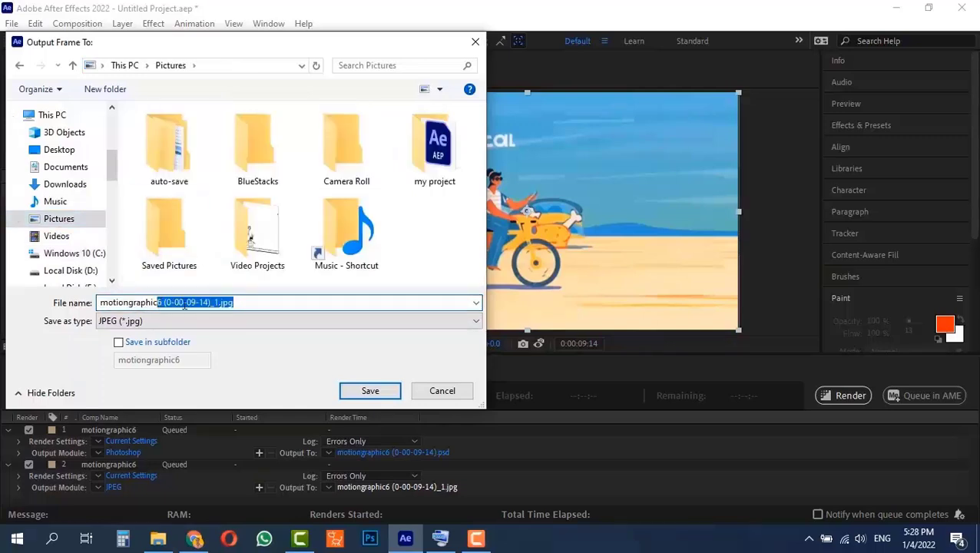
key(BackSpace)
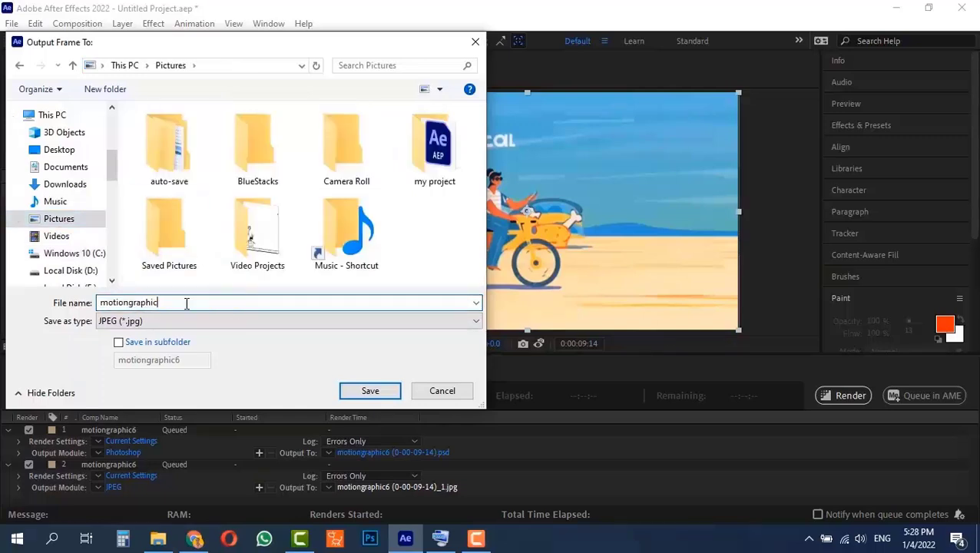
click(369, 392)
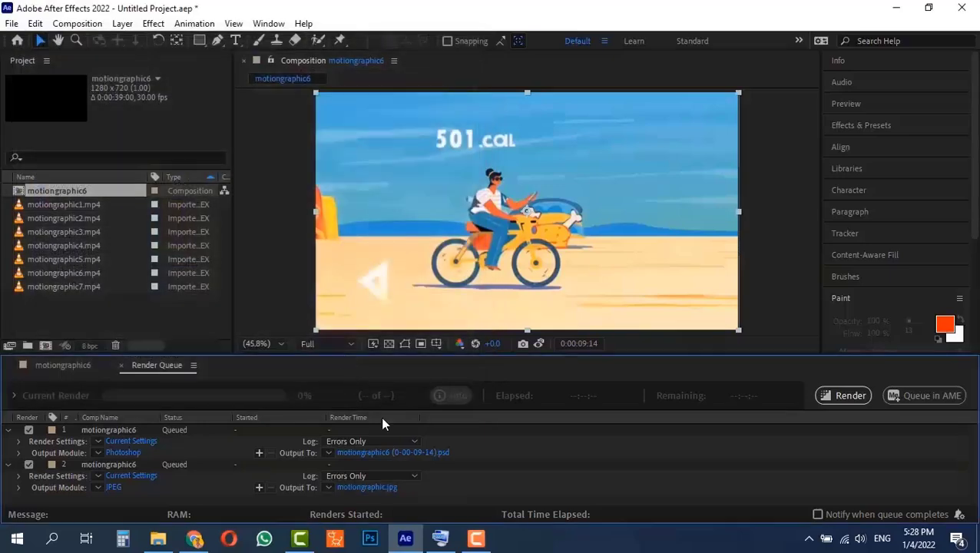
click(848, 397)
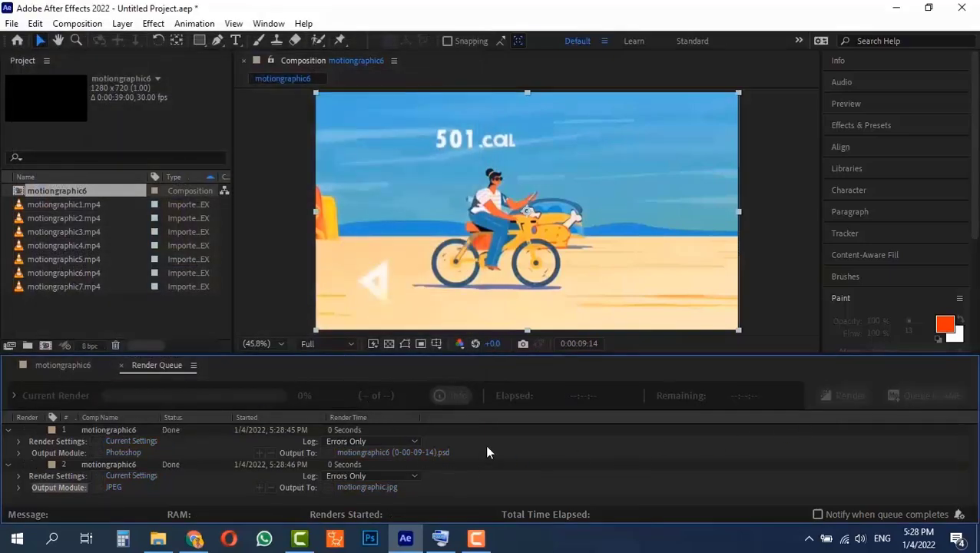
Switch to File Explorer, view the rendered motiongraphic.jpg in the Pictures folder, close it and return to After Effects
mouse_move(158, 537)
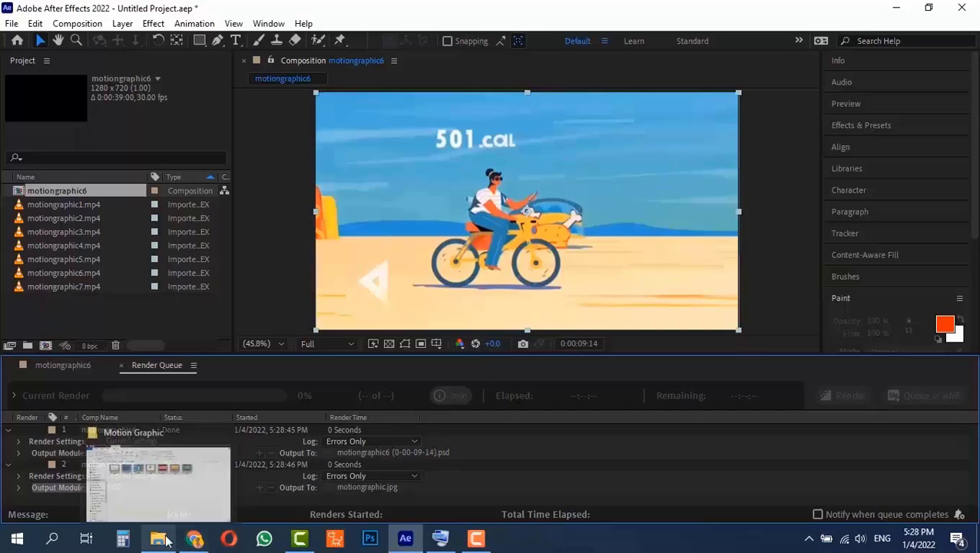
click(171, 495)
click(51, 169)
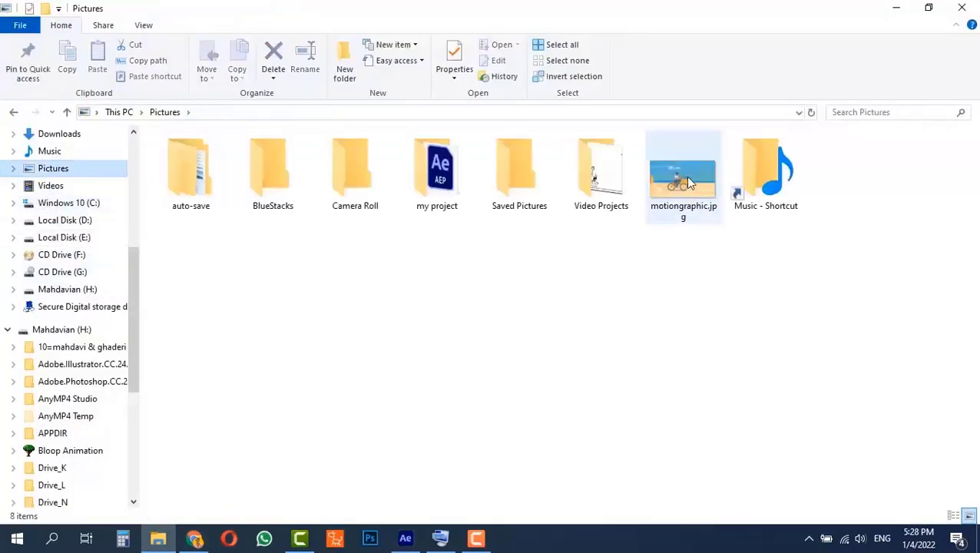
click(689, 182)
double_click(689, 183)
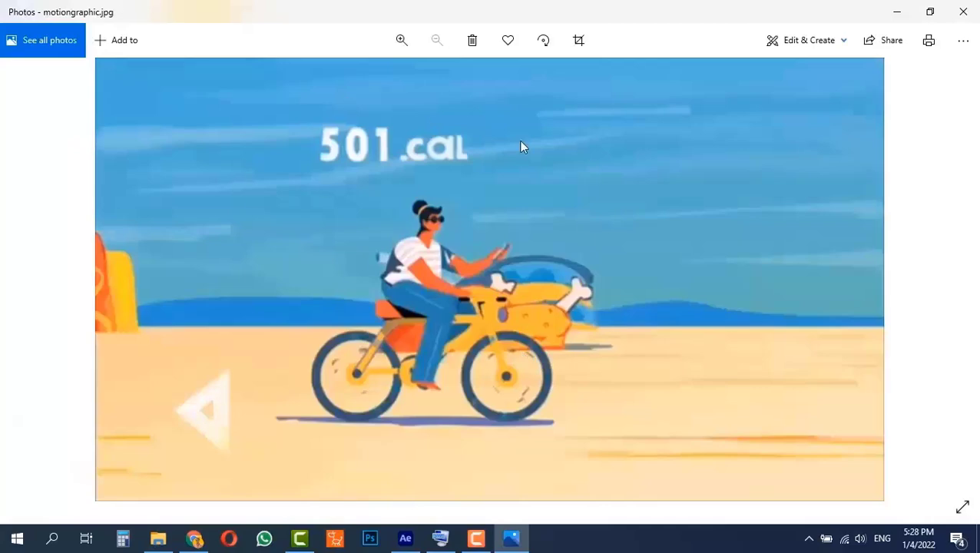
click(964, 12)
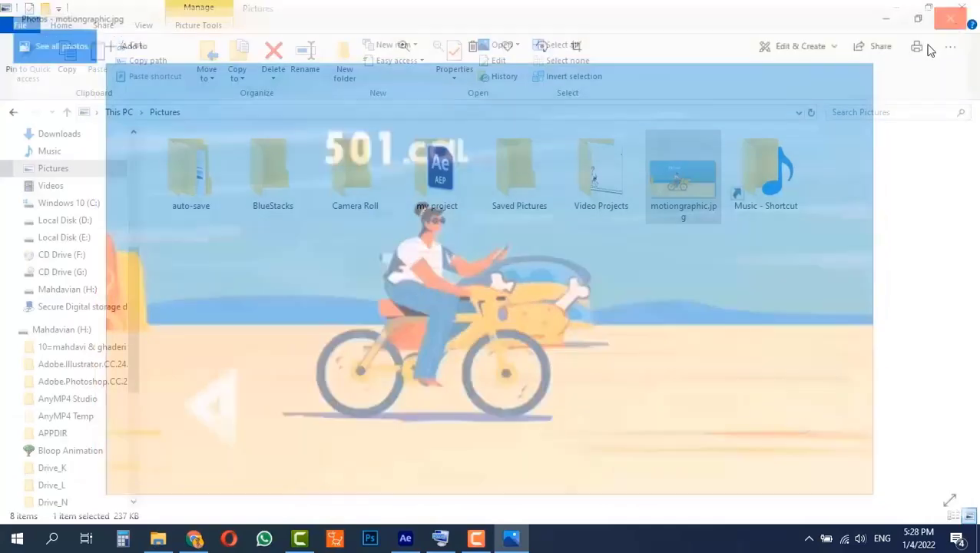
click(644, 288)
click(405, 537)
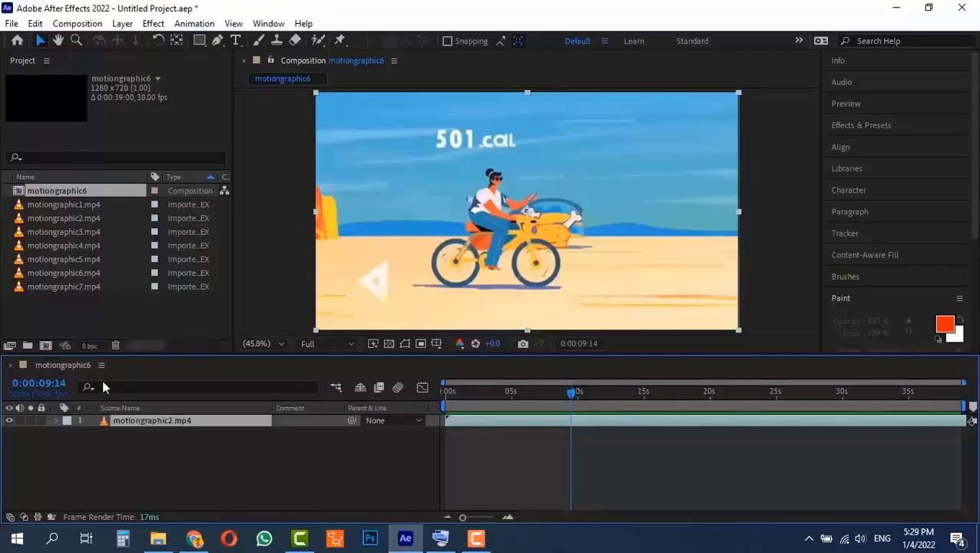